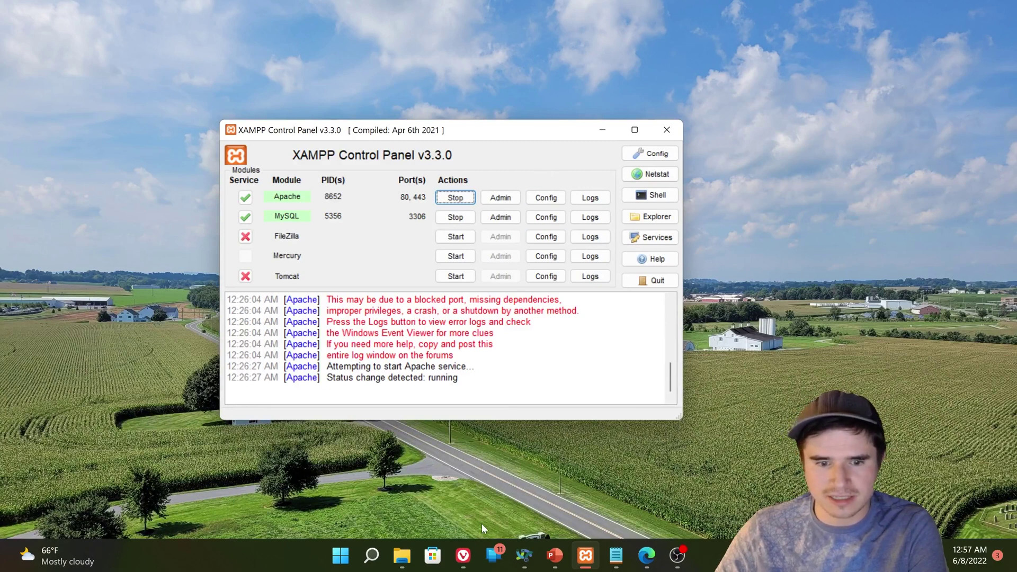
# Sign in on the Joomla Administrator Login page in Edge with the account username and password.
pyautogui.click(657, 562)
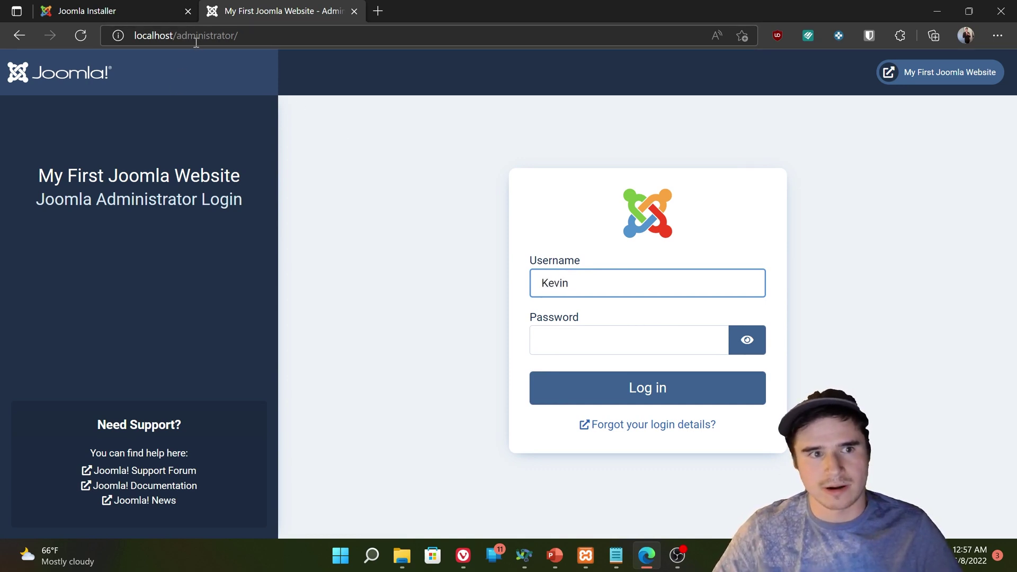
pyautogui.click(182, 37)
pyautogui.click(249, 35)
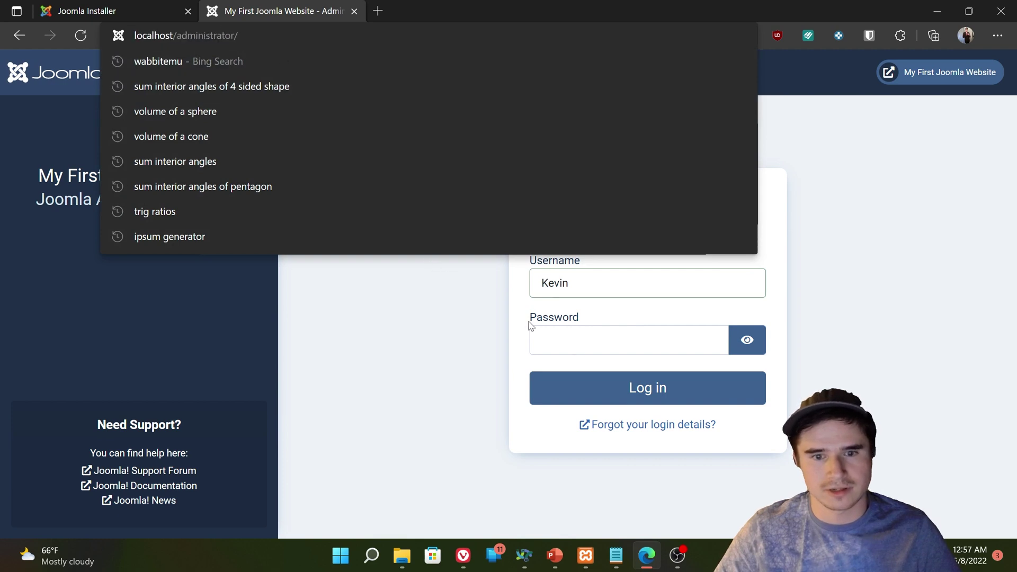
pyautogui.click(574, 348)
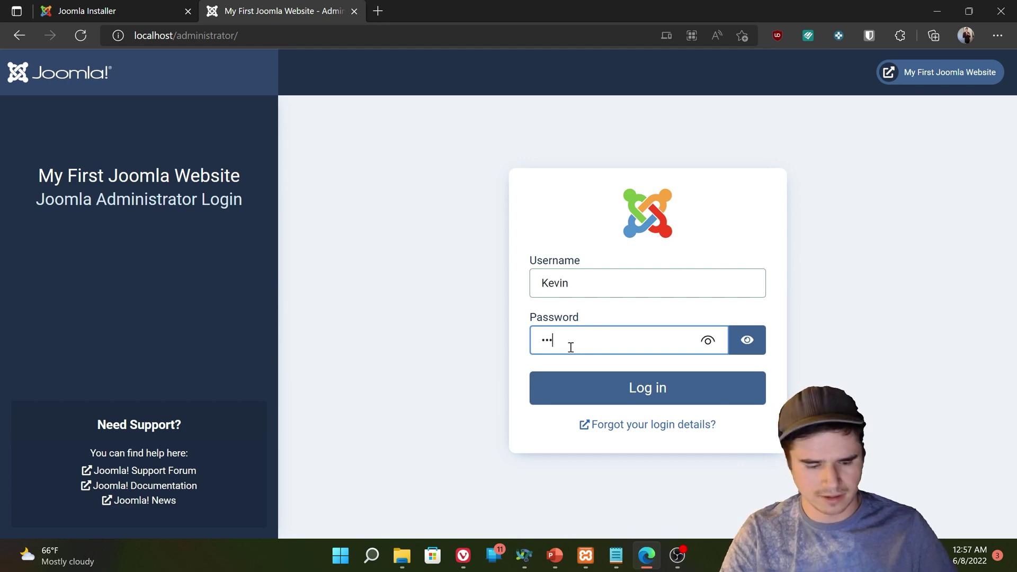
pyautogui.press('Return')
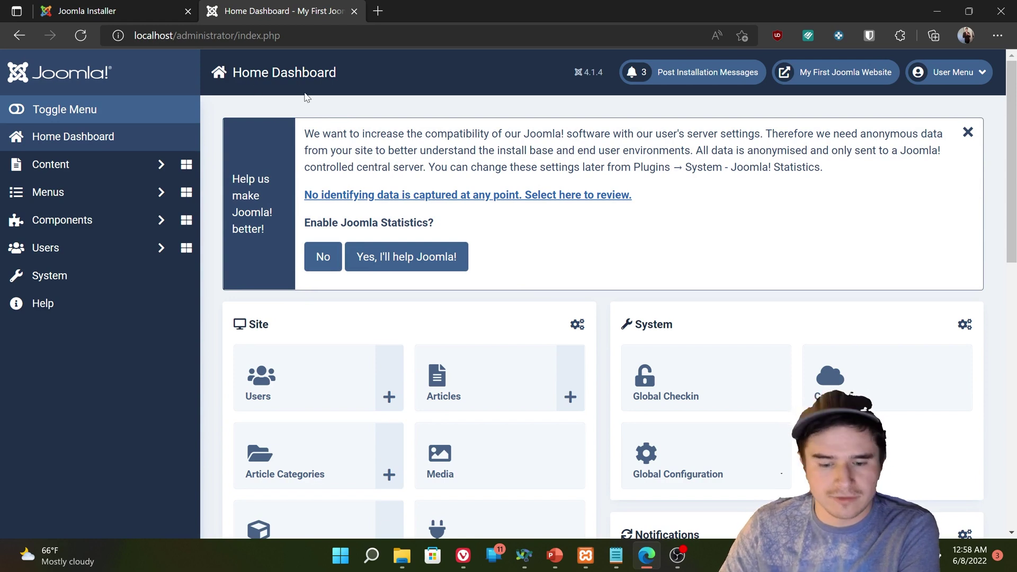
# Accept 'Yes, I'll help Joomla!' on the statistics banner and review the dashboard's update panels.
pyautogui.tripleClick(270, 216)
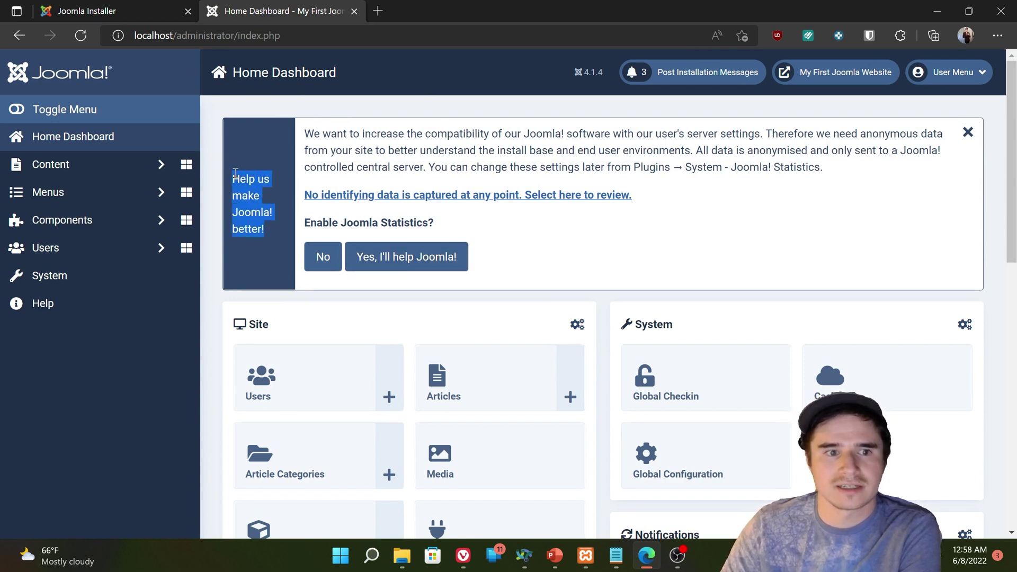
pyautogui.click(252, 209)
pyautogui.click(418, 264)
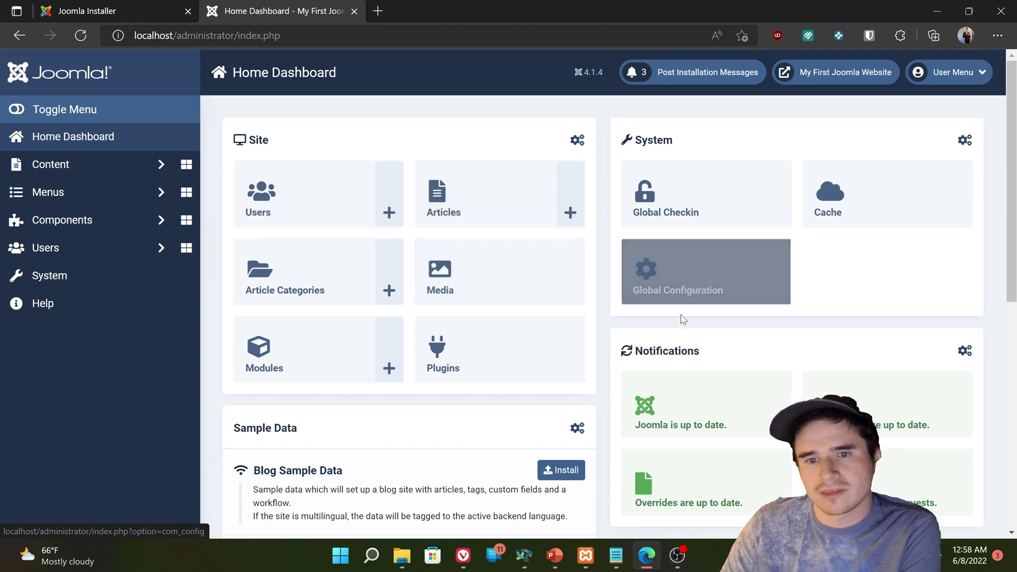
pyautogui.scroll(-3, 669, 289)
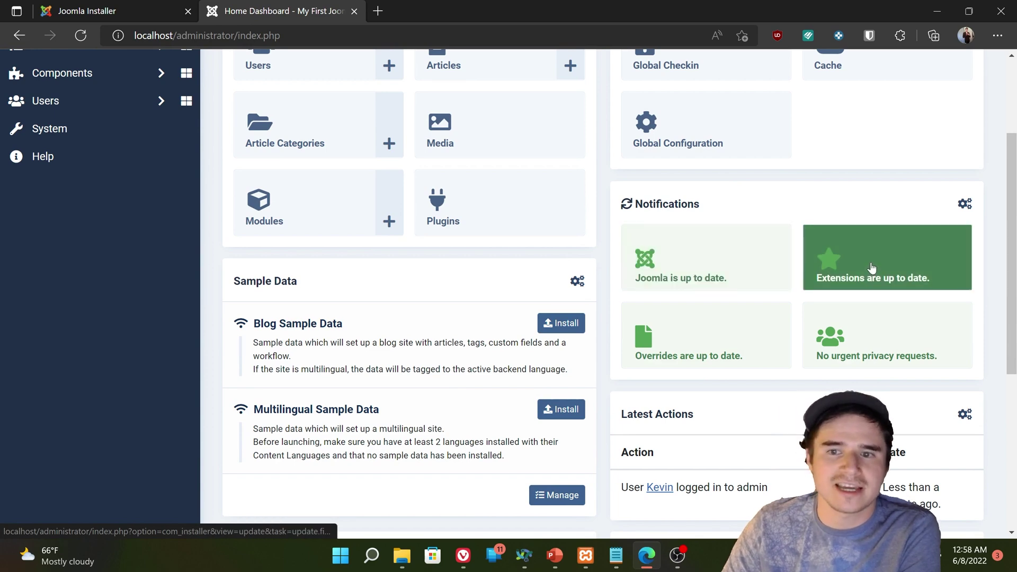
pyautogui.scroll(1, 756, 213)
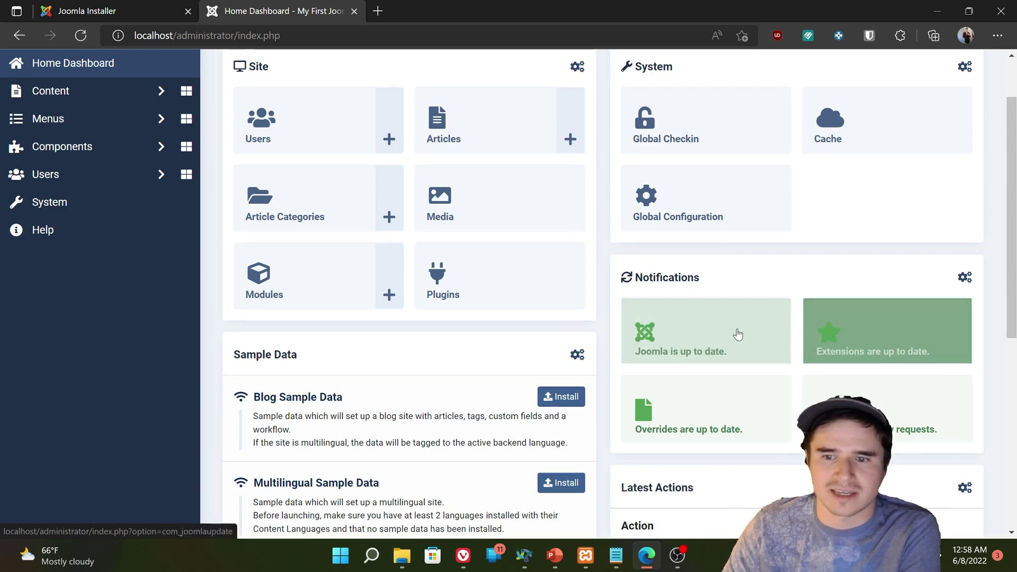
pyautogui.scroll(-2, 667, 347)
pyautogui.scroll(-4, 666, 350)
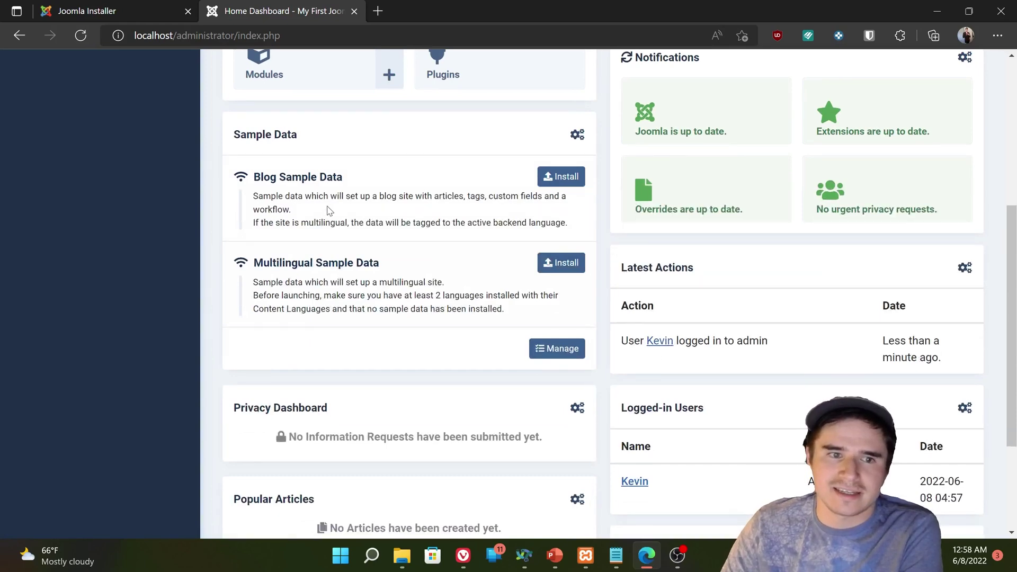
pyautogui.scroll(2, 451, 186)
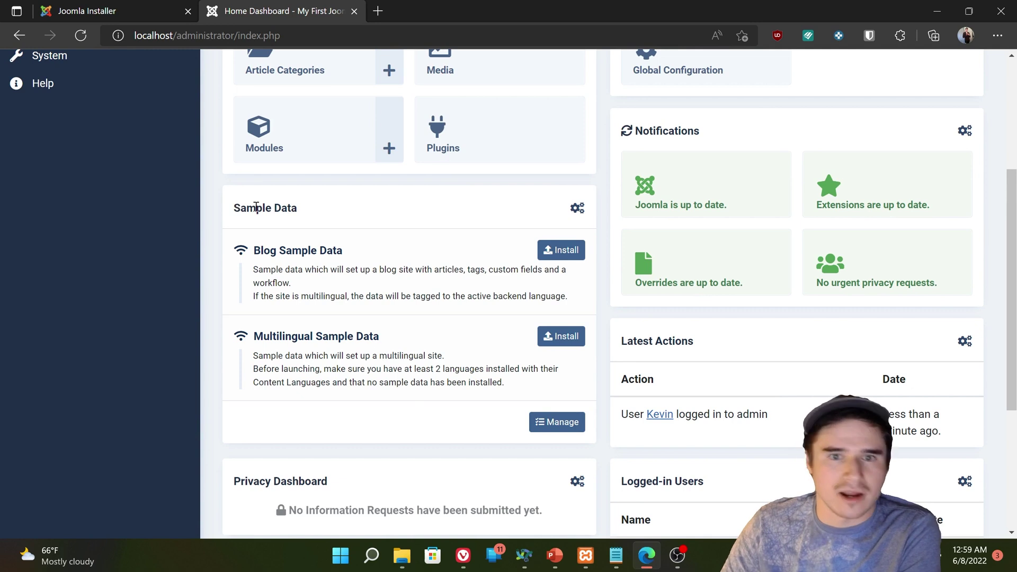
# Unpublish the Sample Data module from its panel's gear menu, leaving Latest Actions unchanged.
pyautogui.click(579, 209)
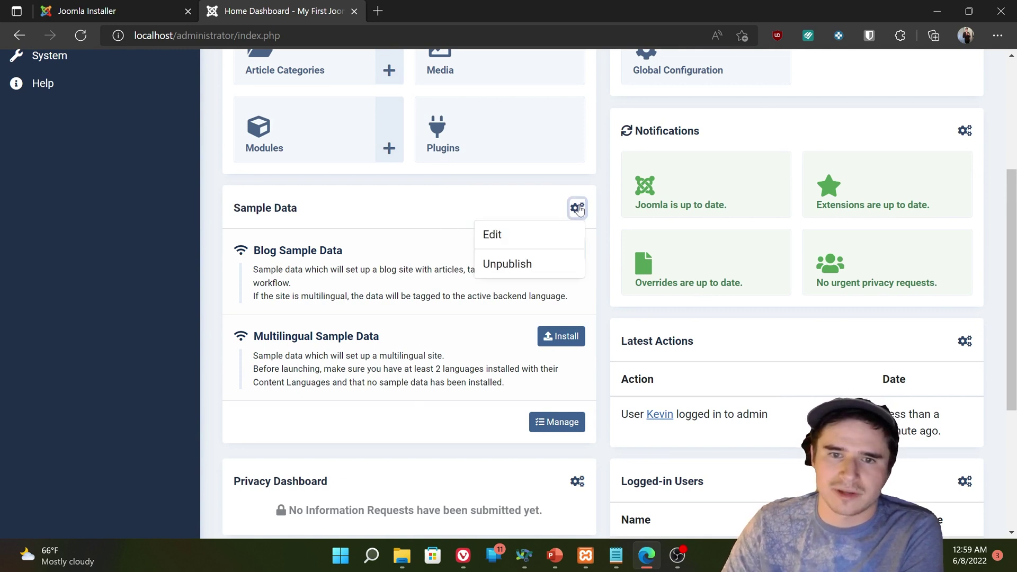
pyautogui.click(534, 266)
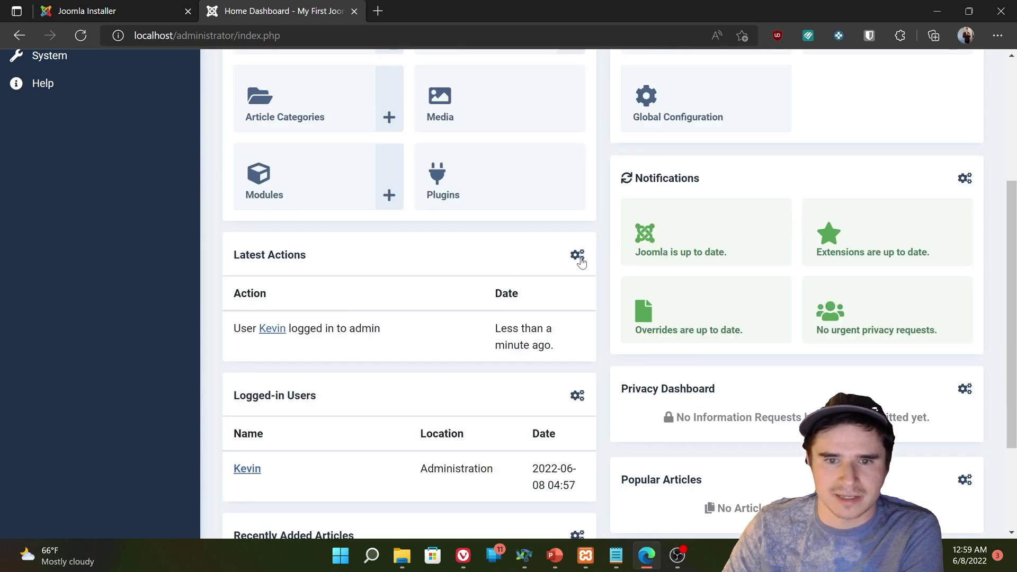
pyautogui.click(578, 256)
pyautogui.click(509, 266)
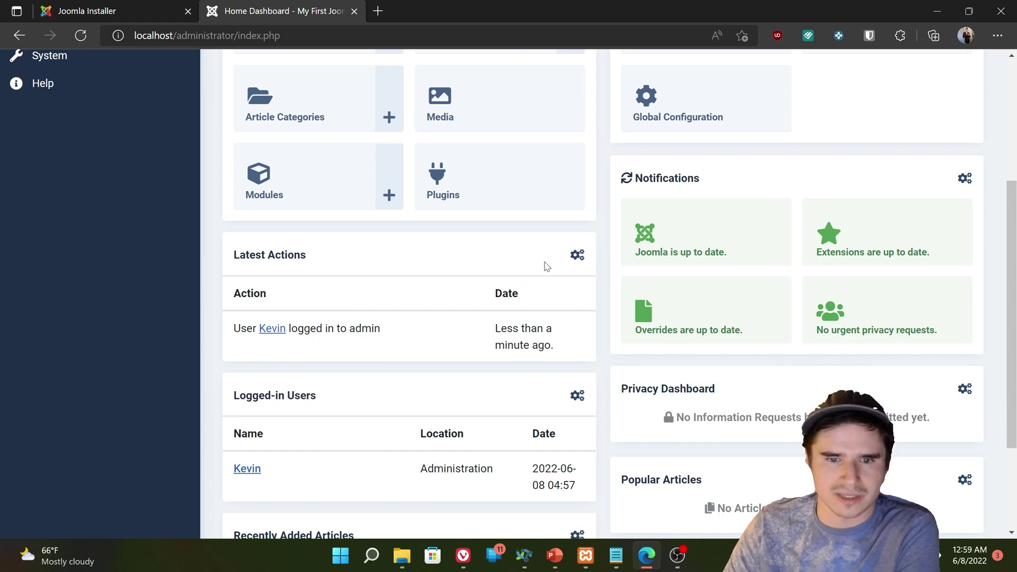
# Review the tidied dashboard and dismiss the 'Module unpublished' confirmation.
pyautogui.scroll(-3, 548, 266)
pyautogui.scroll(1, 540, 268)
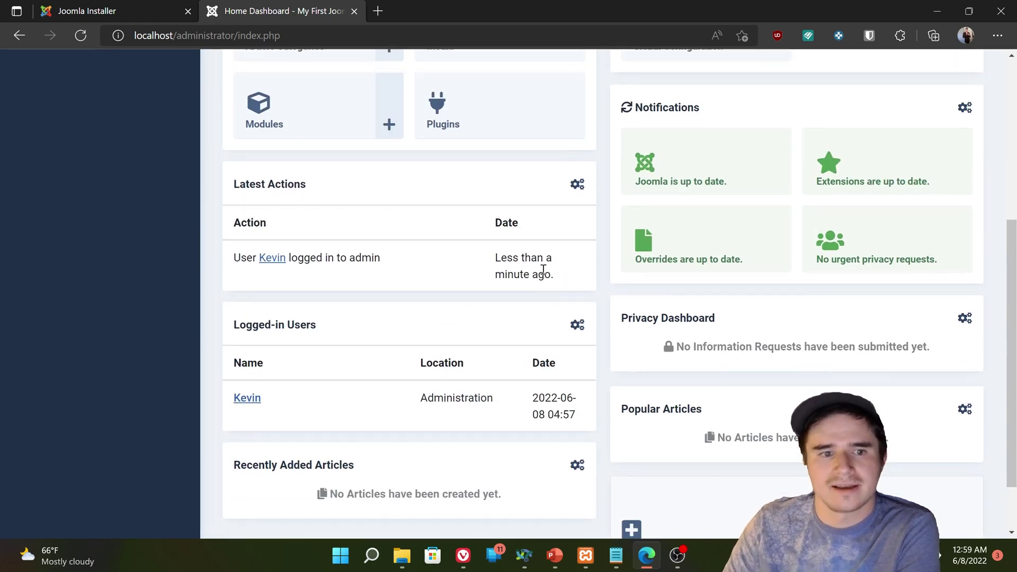
pyautogui.scroll(1, 543, 271)
pyautogui.scroll(-1, 457, 304)
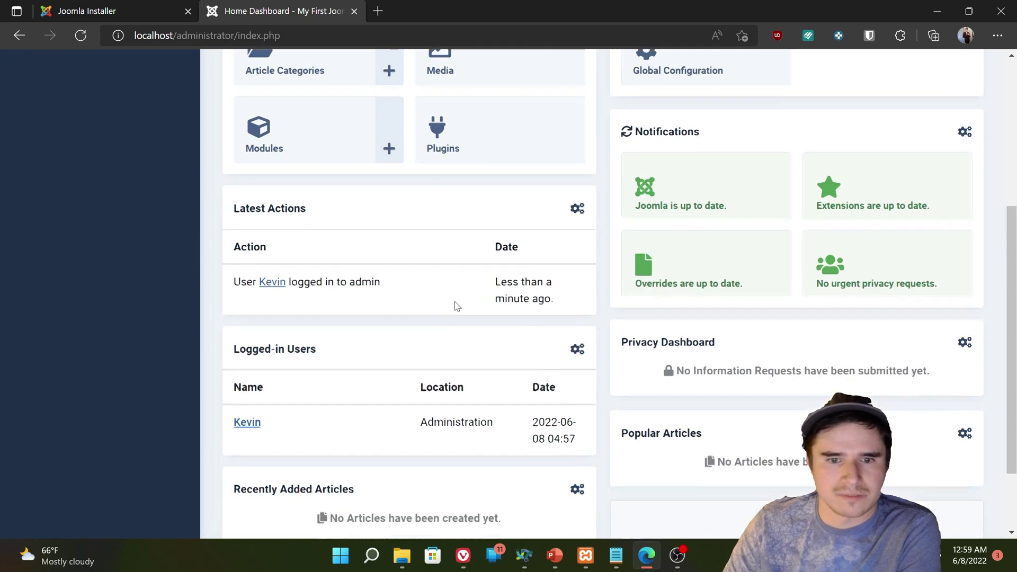
pyautogui.scroll(-1, 466, 306)
pyautogui.scroll(1, 324, 302)
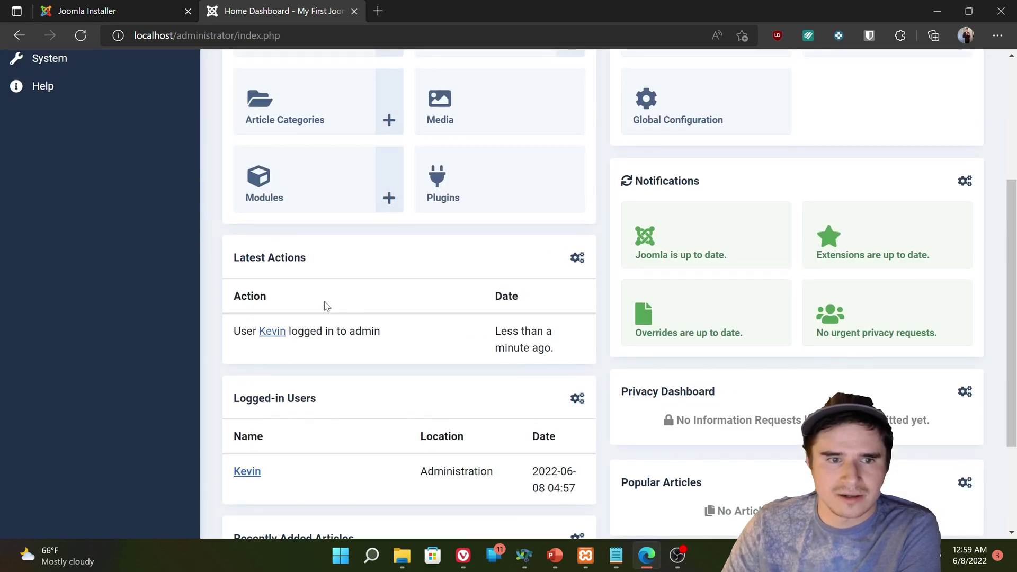
pyautogui.scroll(-1, 325, 301)
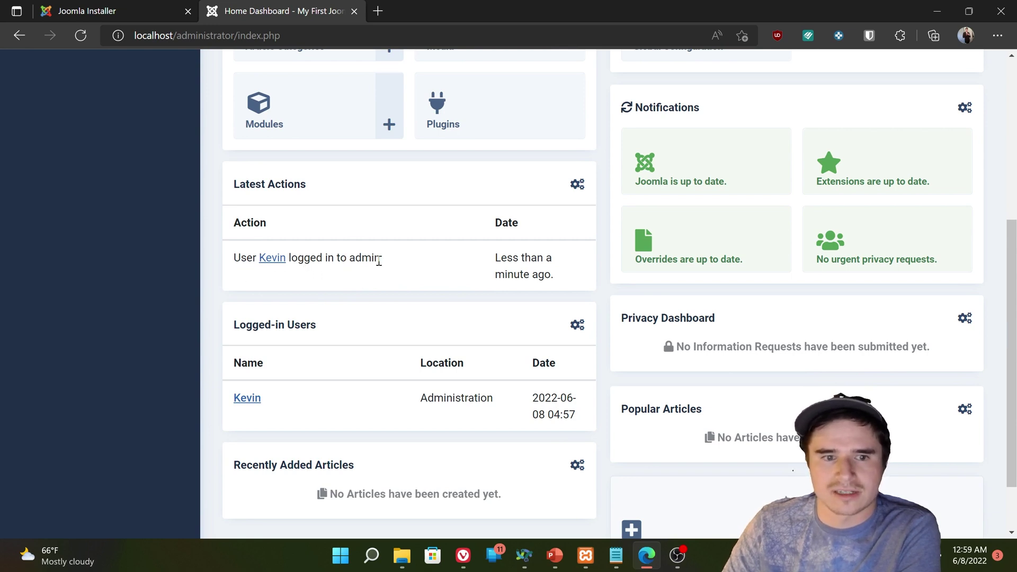
pyautogui.scroll(-1, 461, 282)
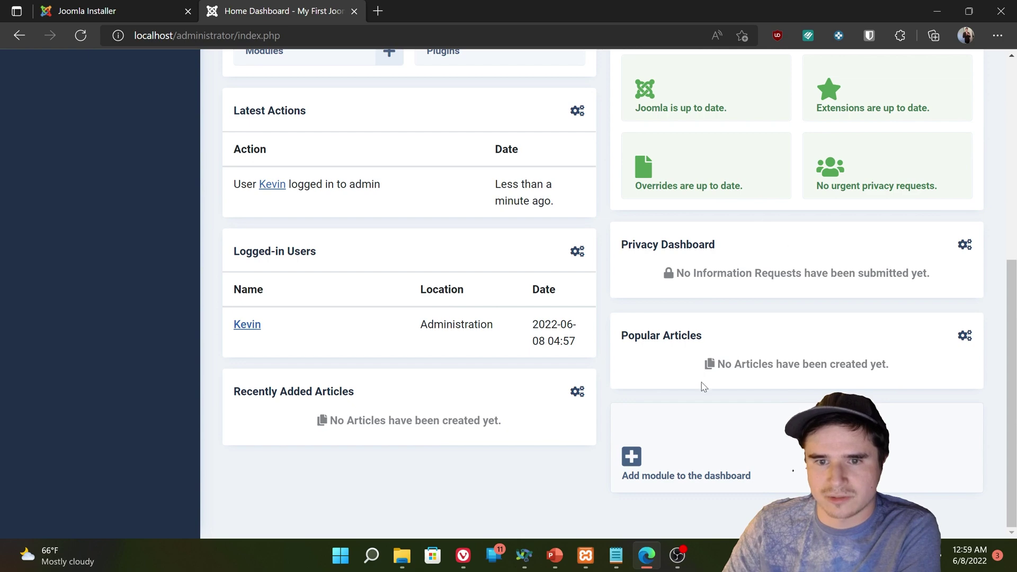
pyautogui.scroll(2, 588, 376)
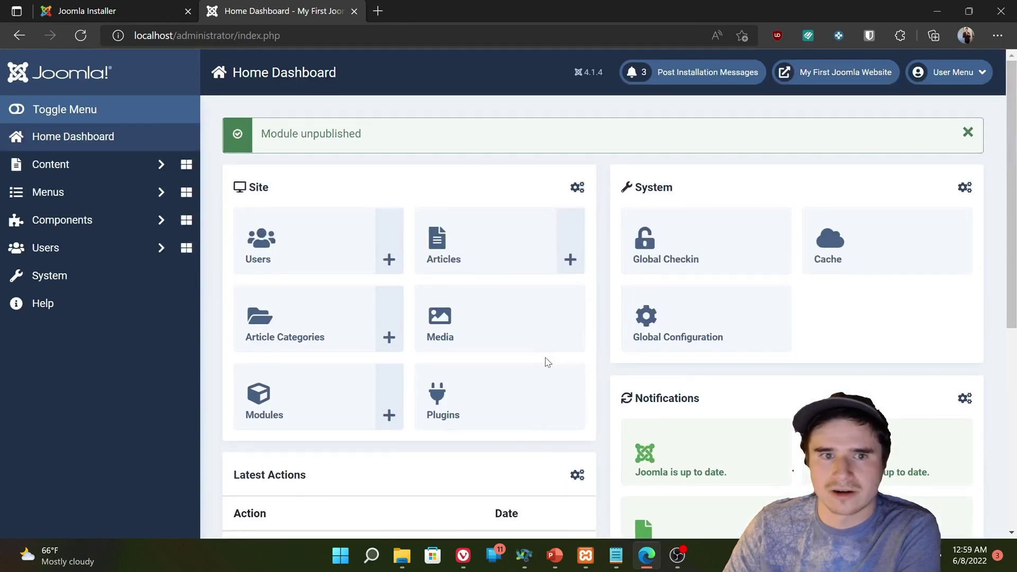
pyautogui.click(968, 132)
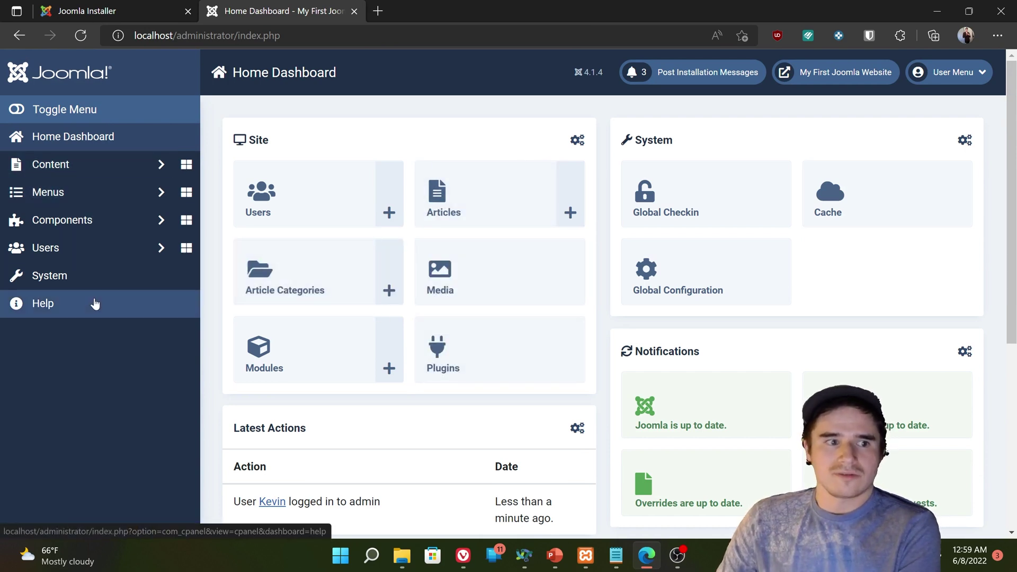
pyautogui.click(124, 226)
pyautogui.click(124, 198)
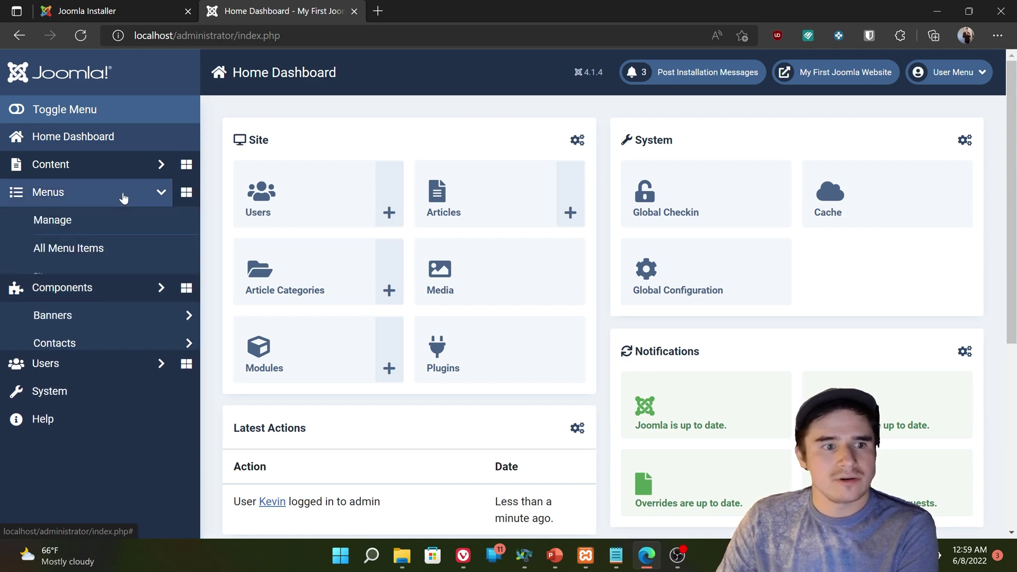
pyautogui.click(130, 165)
pyautogui.click(141, 167)
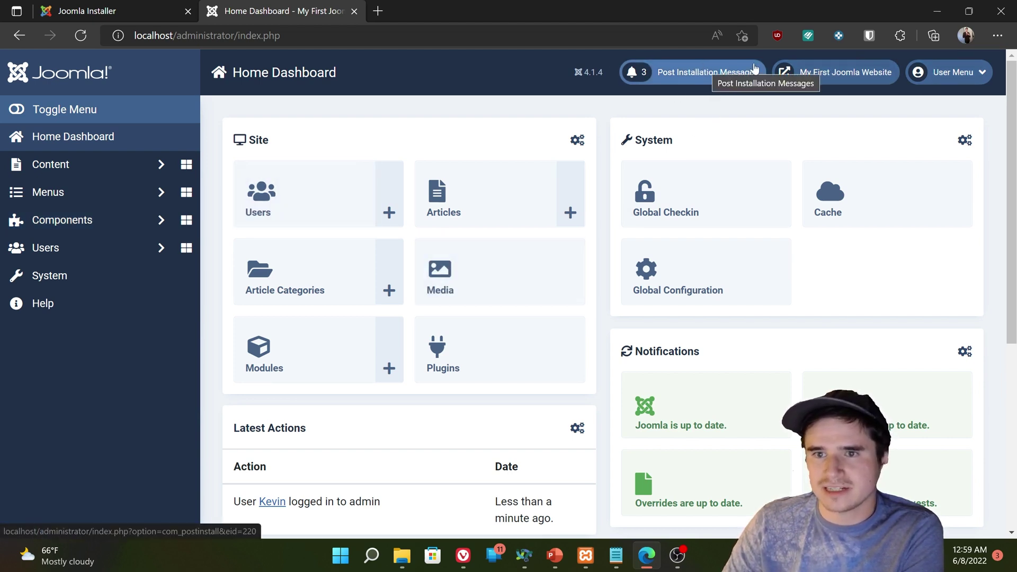
pyautogui.click(805, 74)
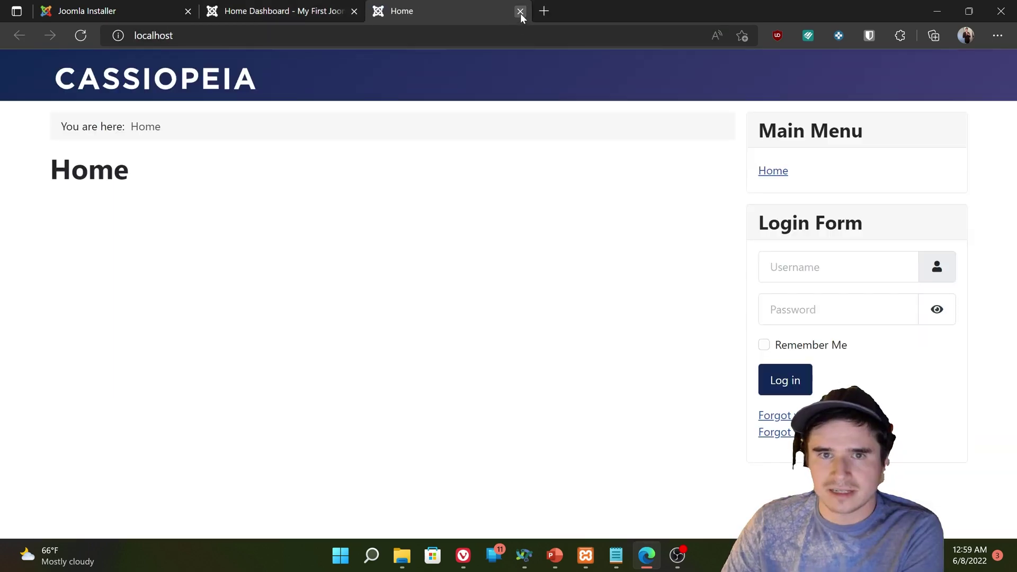
pyautogui.click(520, 12)
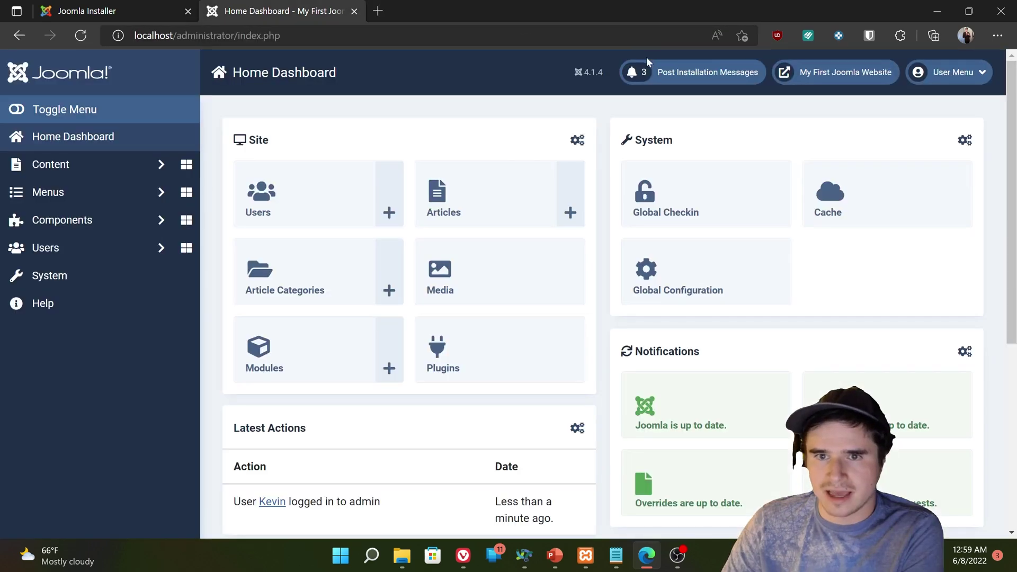
pyautogui.click(680, 85)
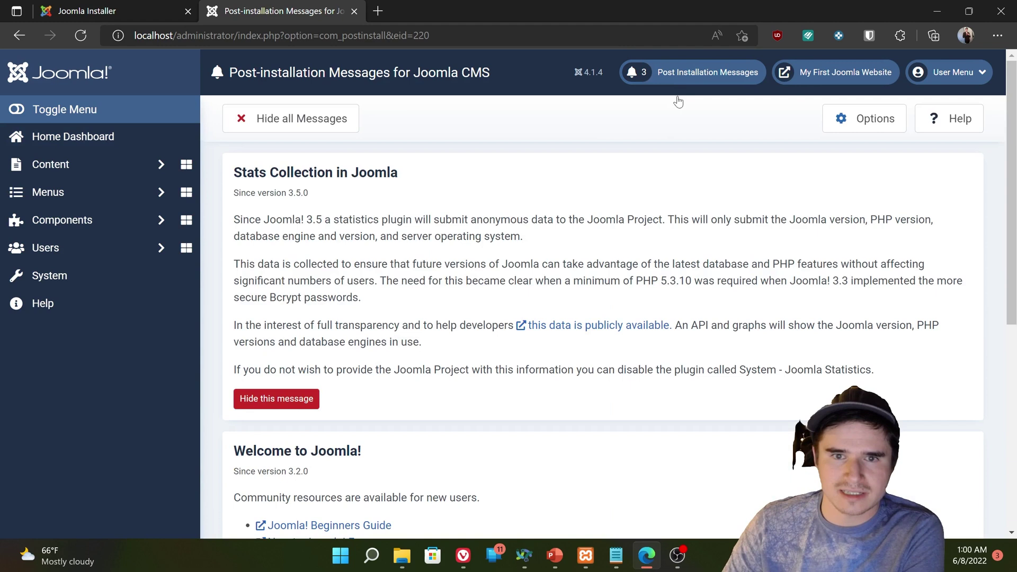
pyautogui.click(339, 120)
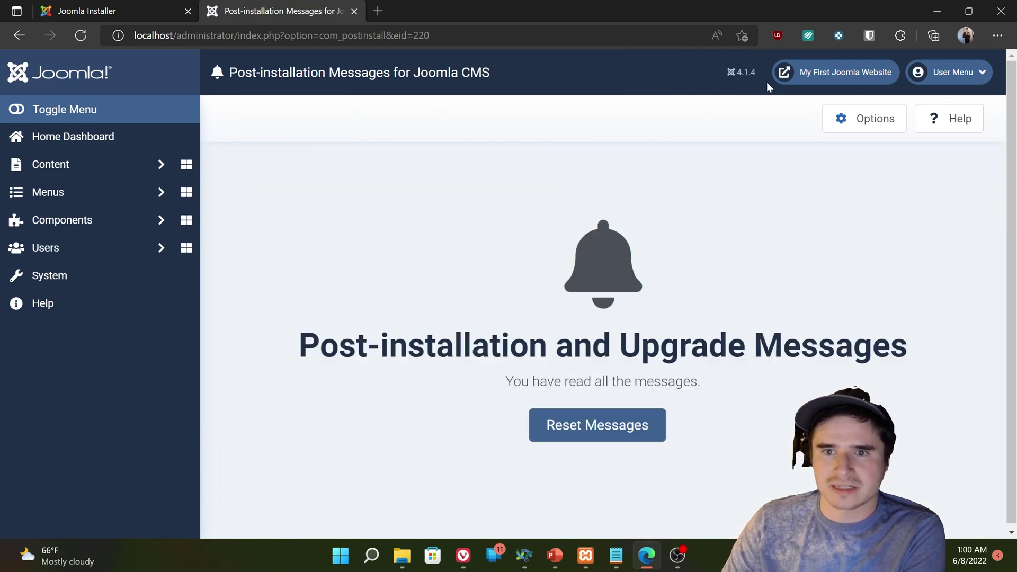
pyautogui.click(150, 121)
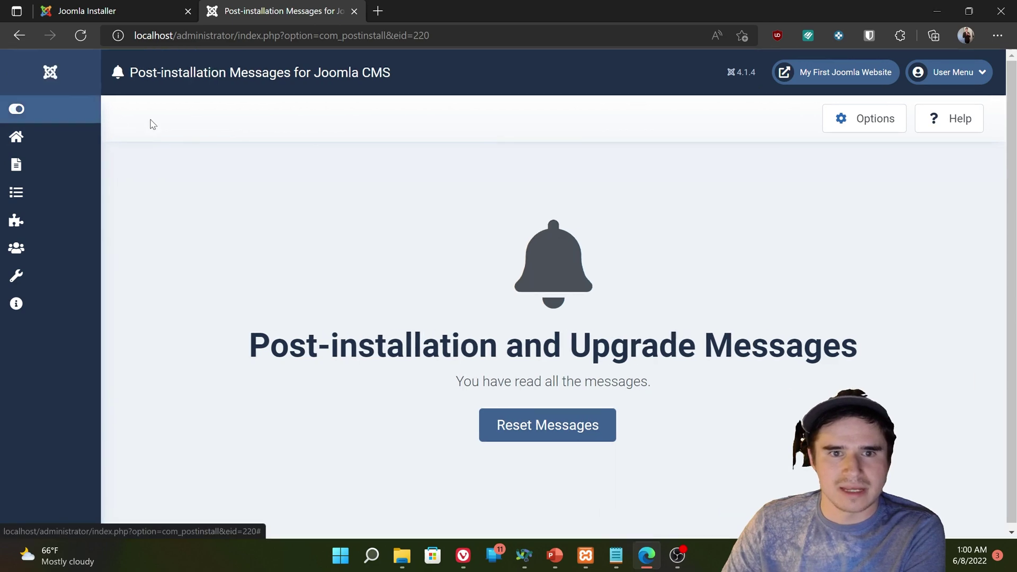
pyautogui.click(22, 114)
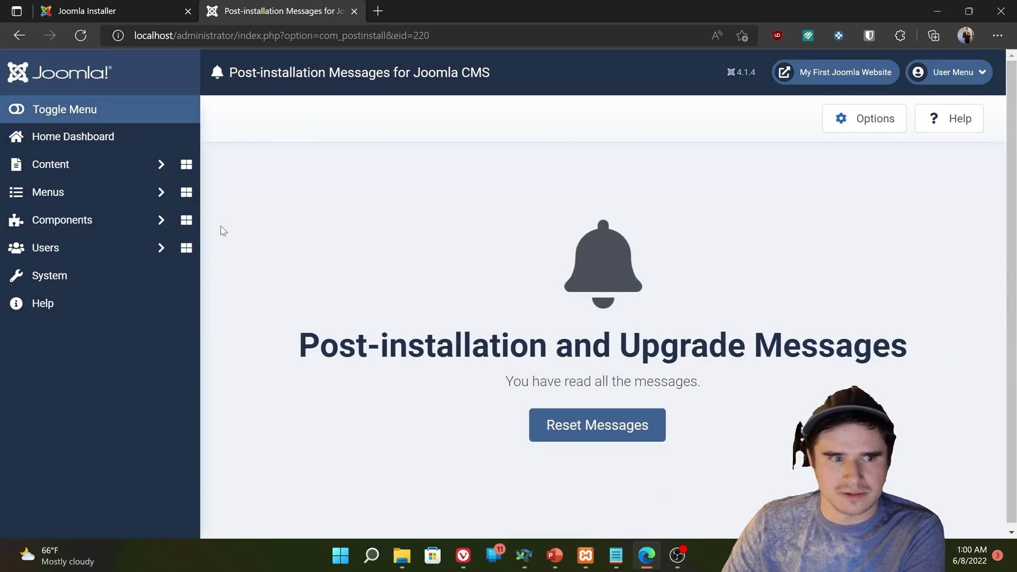
pyautogui.click(134, 141)
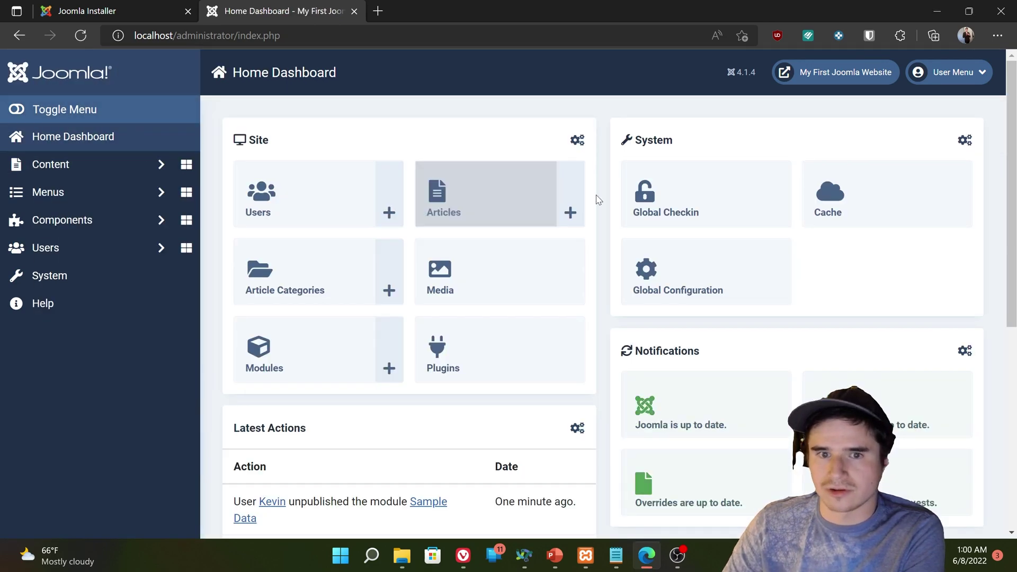
pyautogui.scroll(-2, 594, 200)
pyautogui.scroll(2, 627, 196)
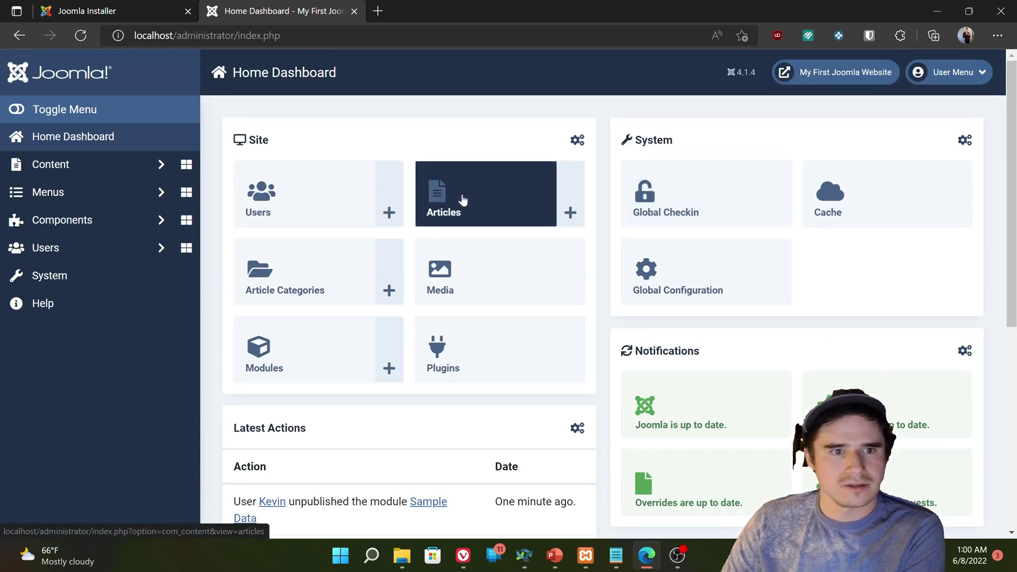
pyautogui.scroll(-3, 354, 196)
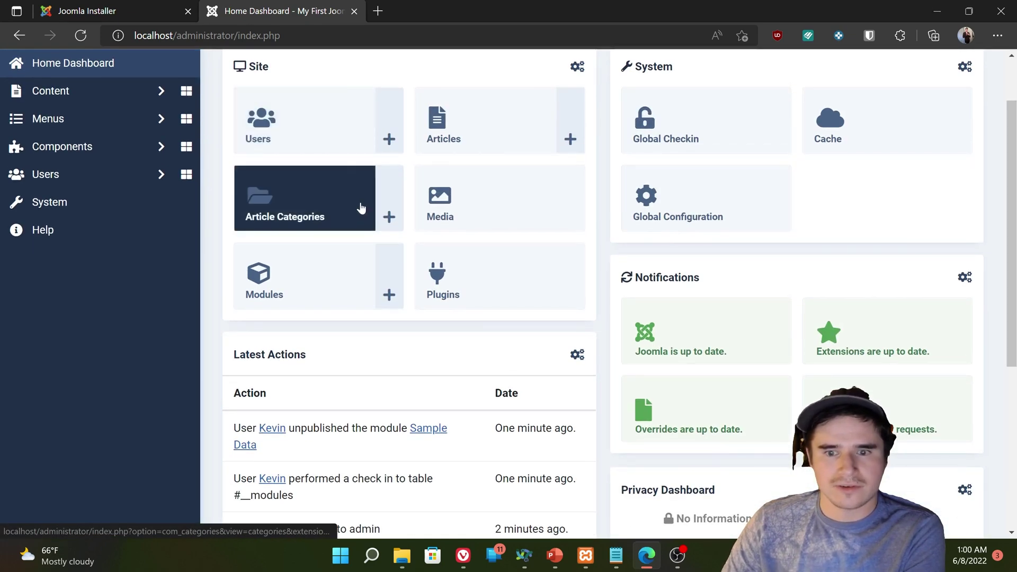
pyautogui.scroll(3, 461, 223)
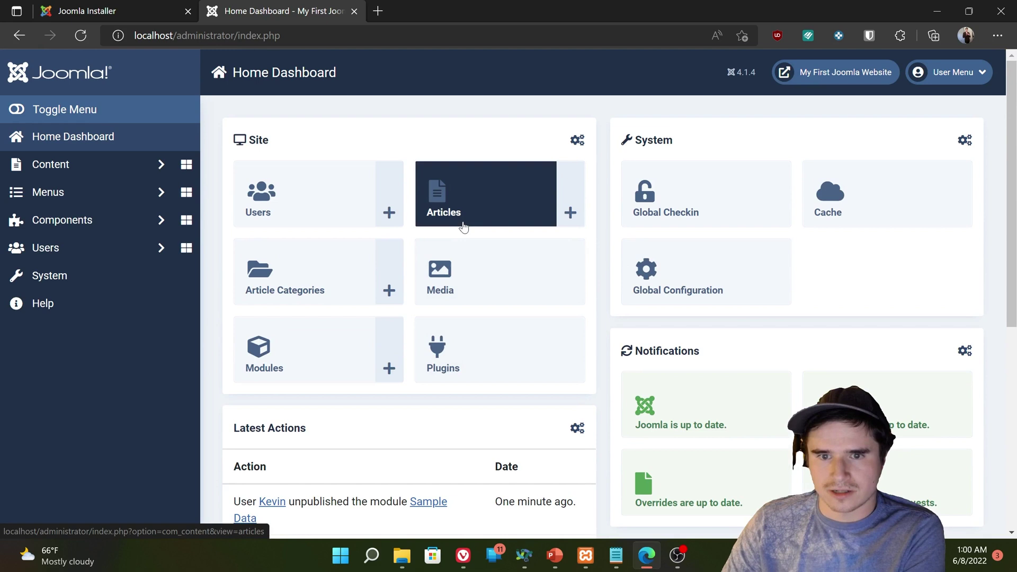
# Open Global Configuration and replace 'My First Joomla Website' with the new blog title.
pyautogui.click(724, 286)
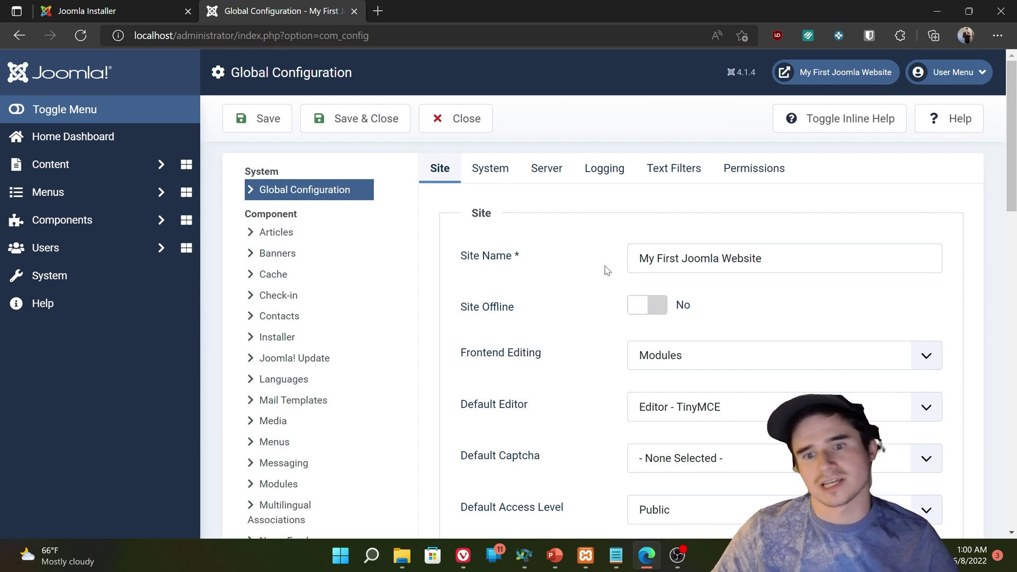
pyautogui.moveTo(820, 260); pyautogui.dragTo(553, 250)
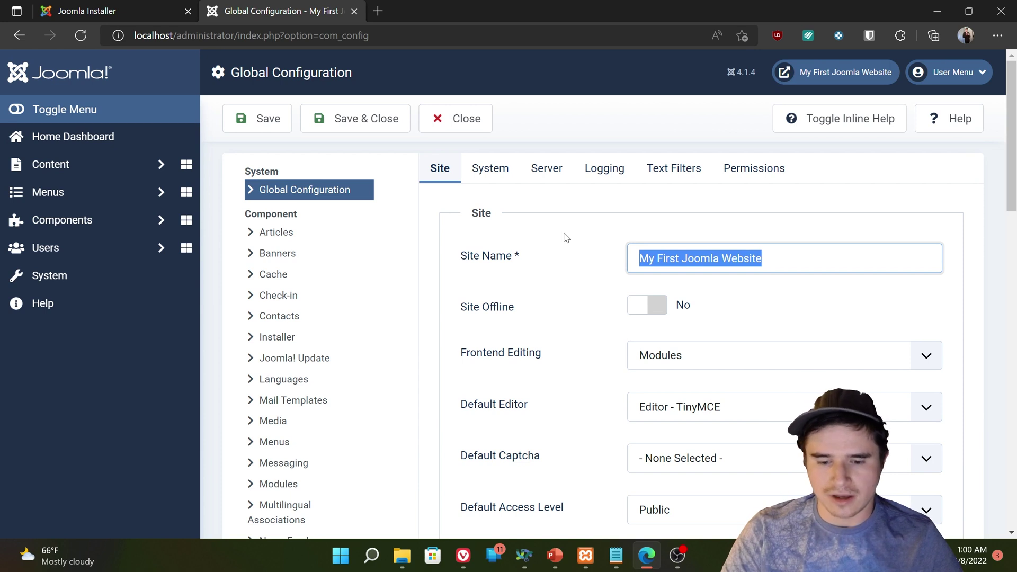
pyautogui.write("Kevin's Blog")
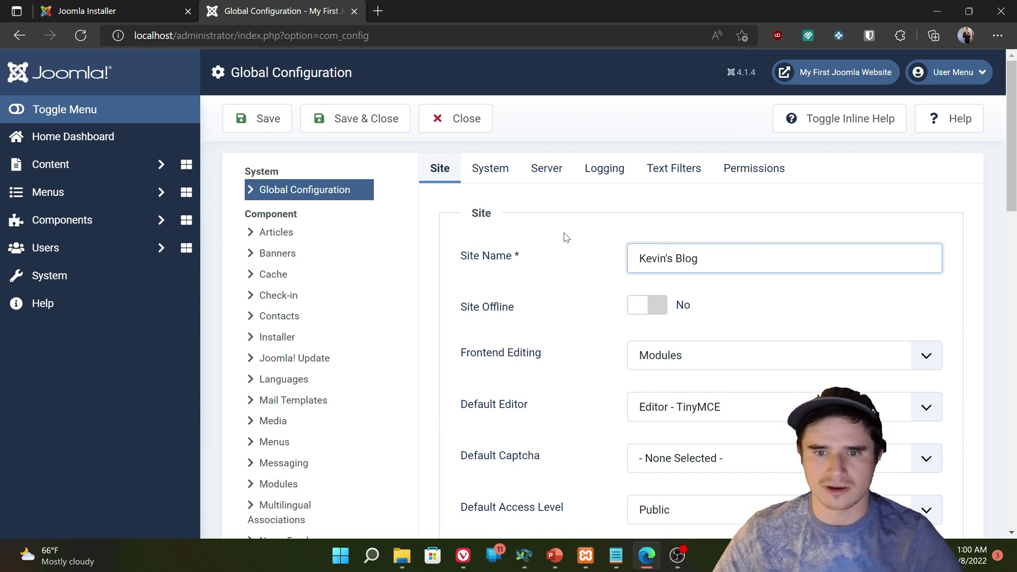
pyautogui.scroll(-1, 562, 240)
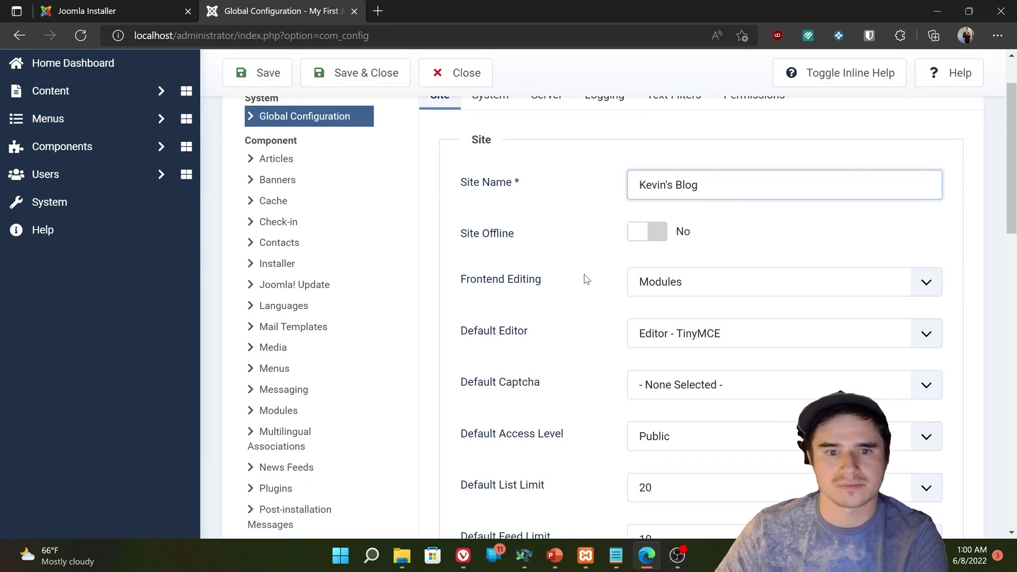
pyautogui.scroll(-1, 467, 314)
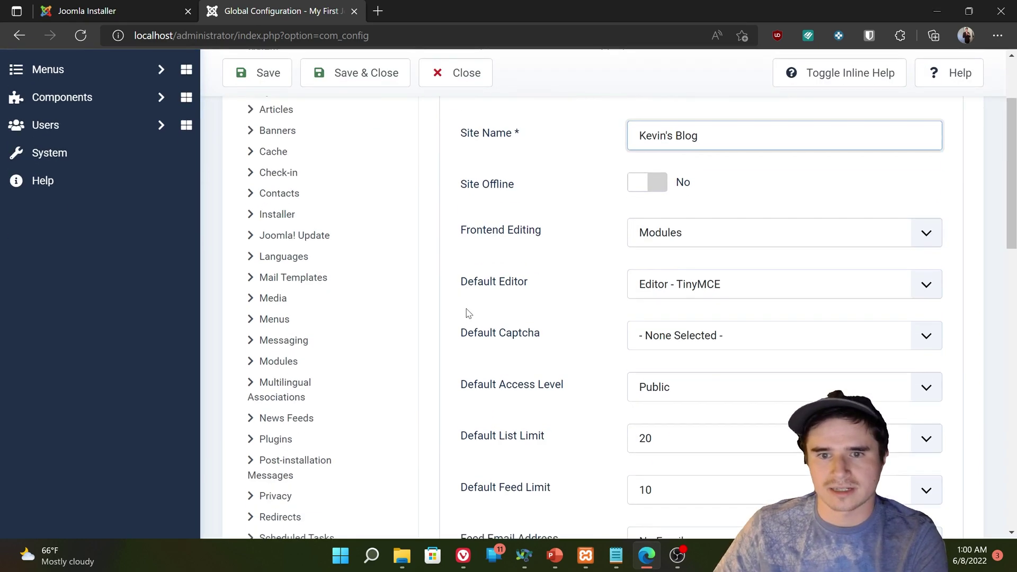
pyautogui.scroll(3, 470, 312)
pyautogui.scroll(-1, 480, 310)
pyautogui.scroll(1, 481, 311)
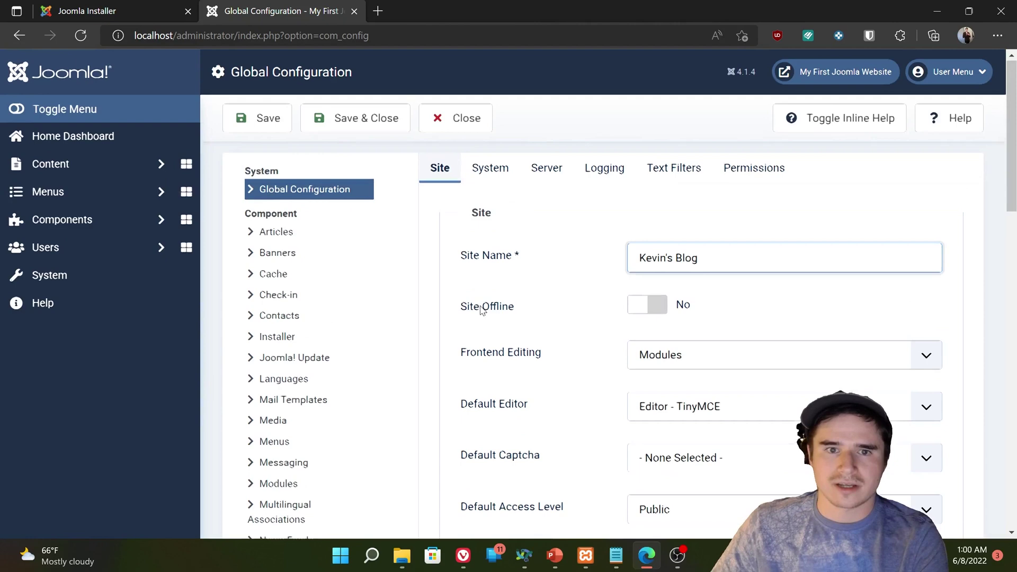
# Look through the System, Server, Logging and Permissions tabs, then go back to Site.
pyautogui.click(500, 167)
pyautogui.click(558, 173)
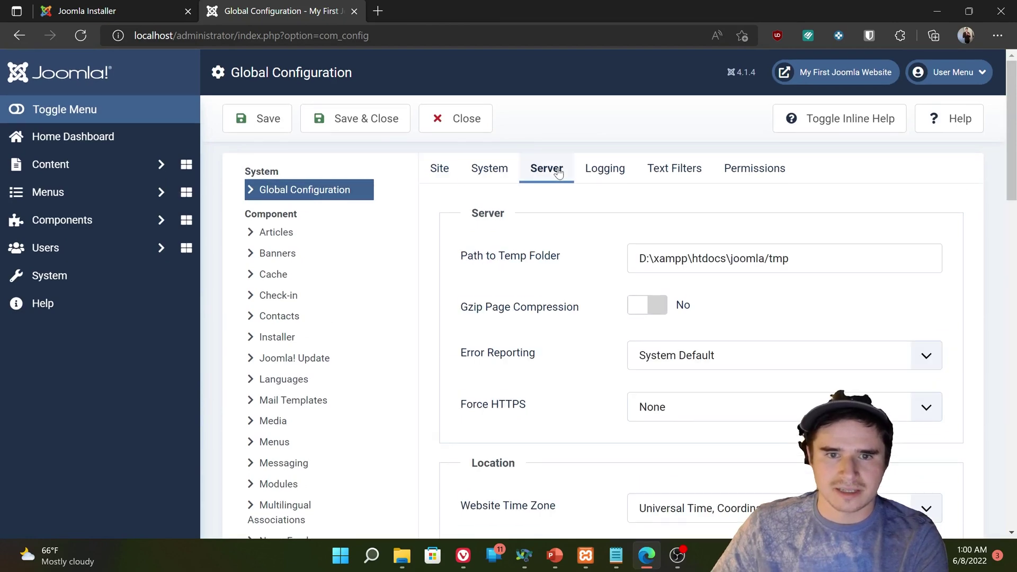
pyautogui.click(604, 170)
pyautogui.click(444, 169)
pyautogui.click(753, 171)
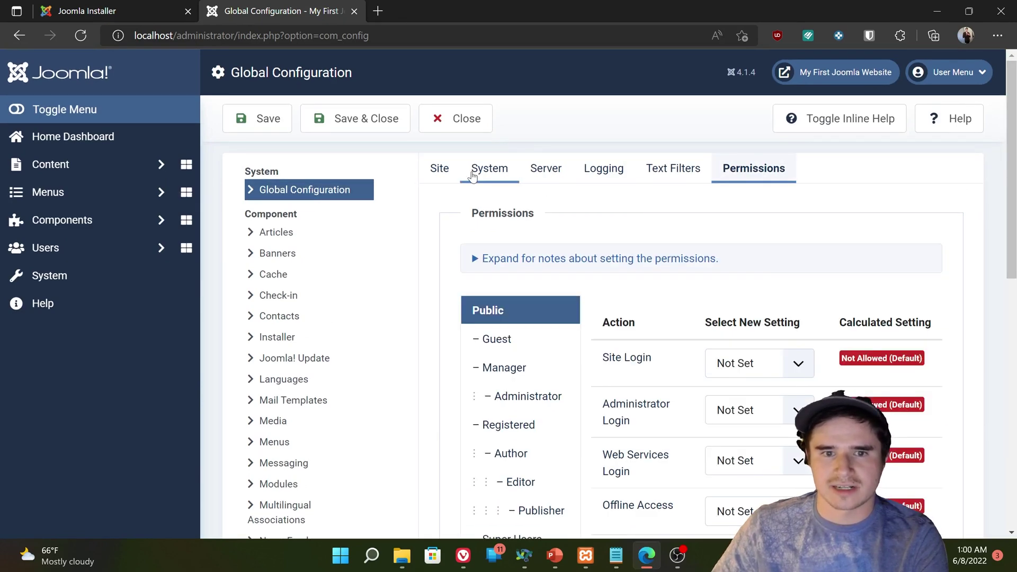
pyautogui.click(443, 170)
# Scroll through the Site tab settings to review them.
pyautogui.scroll(-3, 465, 295)
pyautogui.scroll(-4, 465, 295)
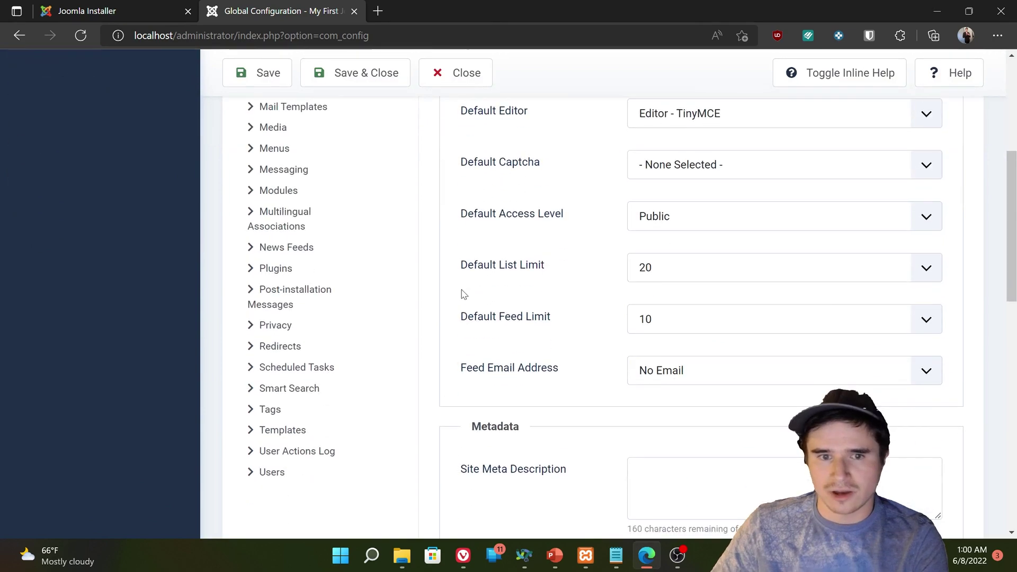
pyautogui.scroll(4, 485, 291)
pyautogui.scroll(3, 488, 291)
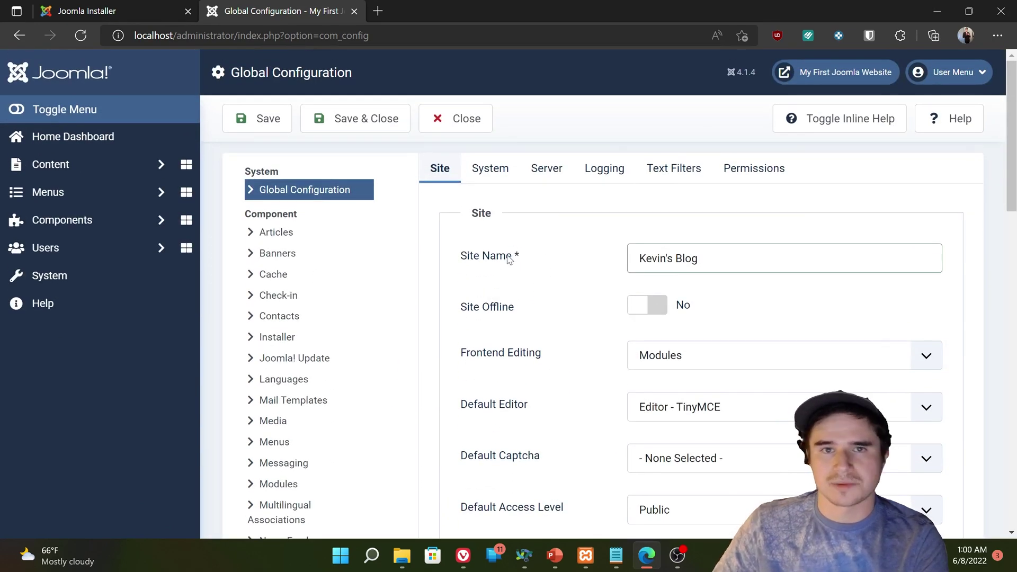
pyautogui.scroll(-1, 525, 220)
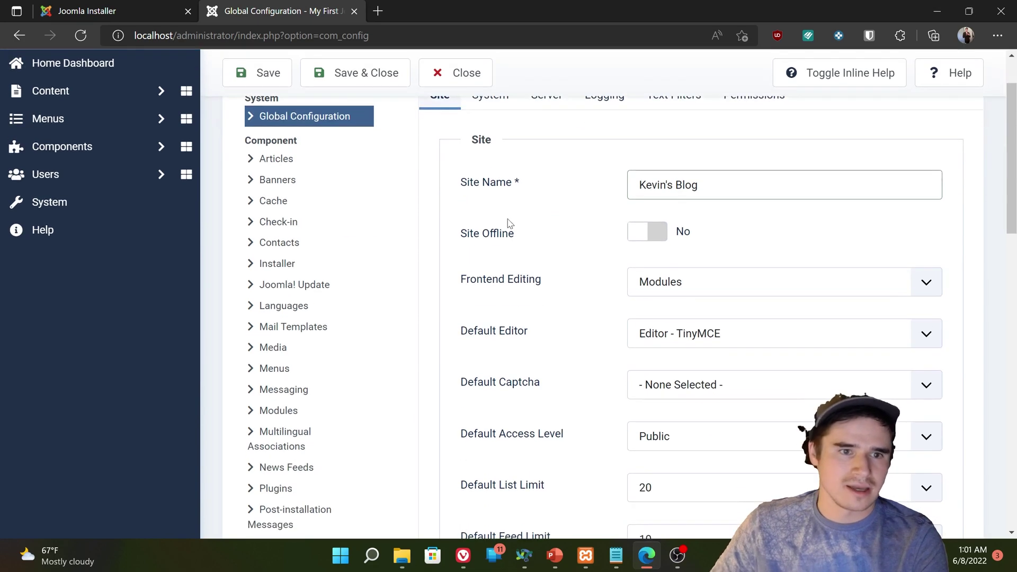
pyautogui.scroll(1, 477, 224)
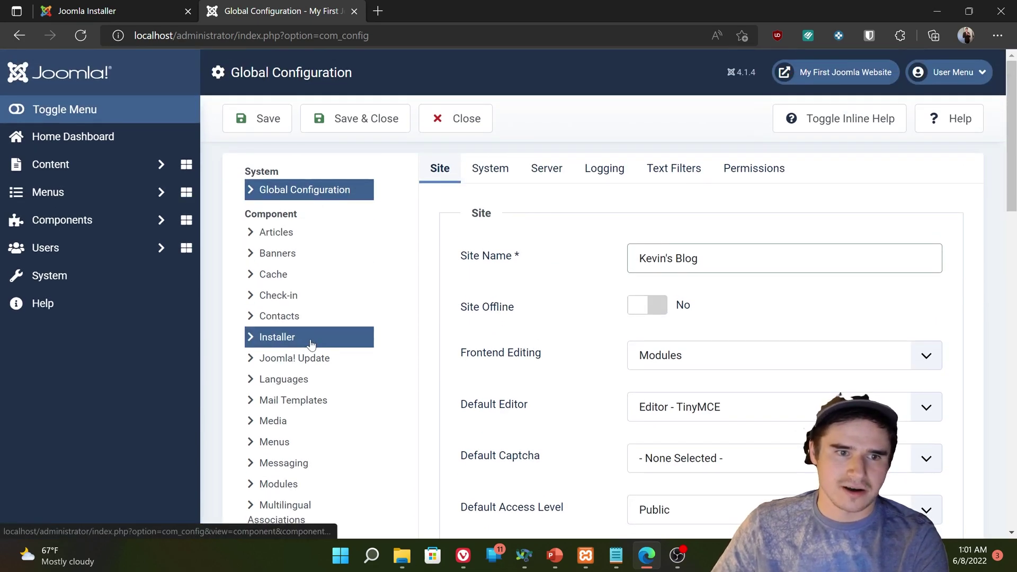
pyautogui.scroll(-1, 295, 333)
pyautogui.scroll(-1, 333, 313)
pyautogui.scroll(2, 313, 264)
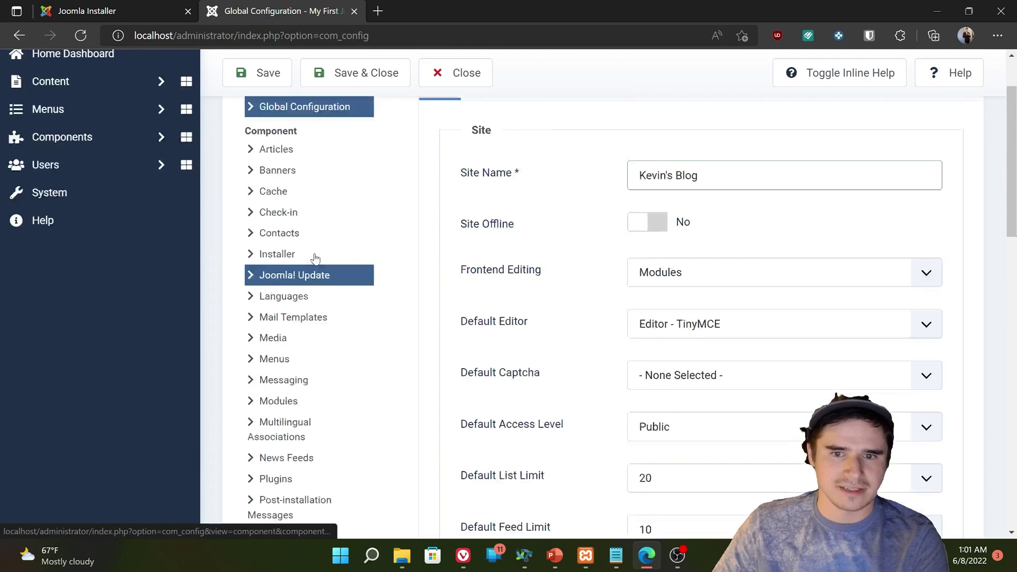
pyautogui.scroll(-2, 308, 296)
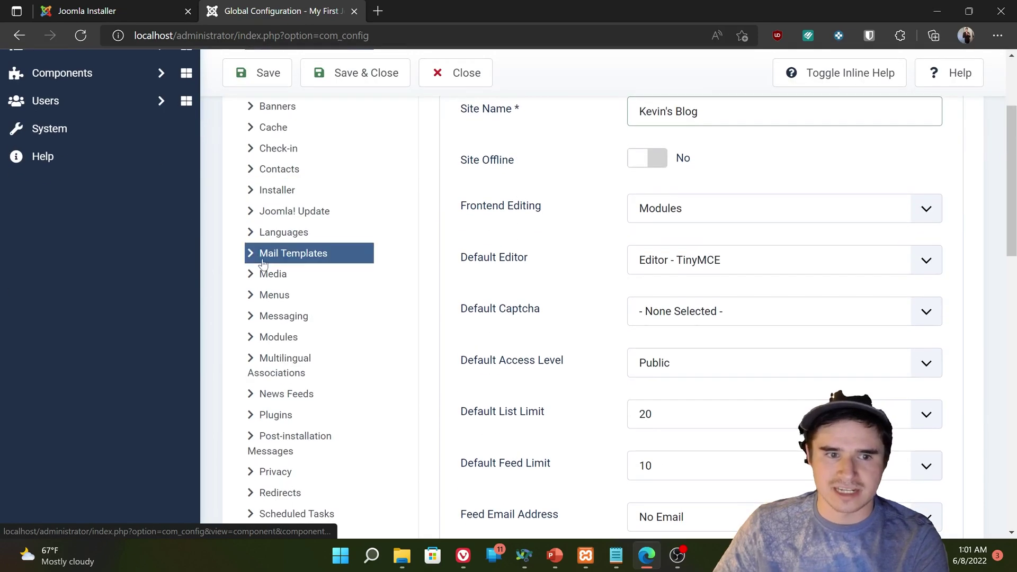
pyautogui.scroll(-2, 297, 271)
pyautogui.scroll(2, 270, 286)
pyautogui.scroll(2, 271, 285)
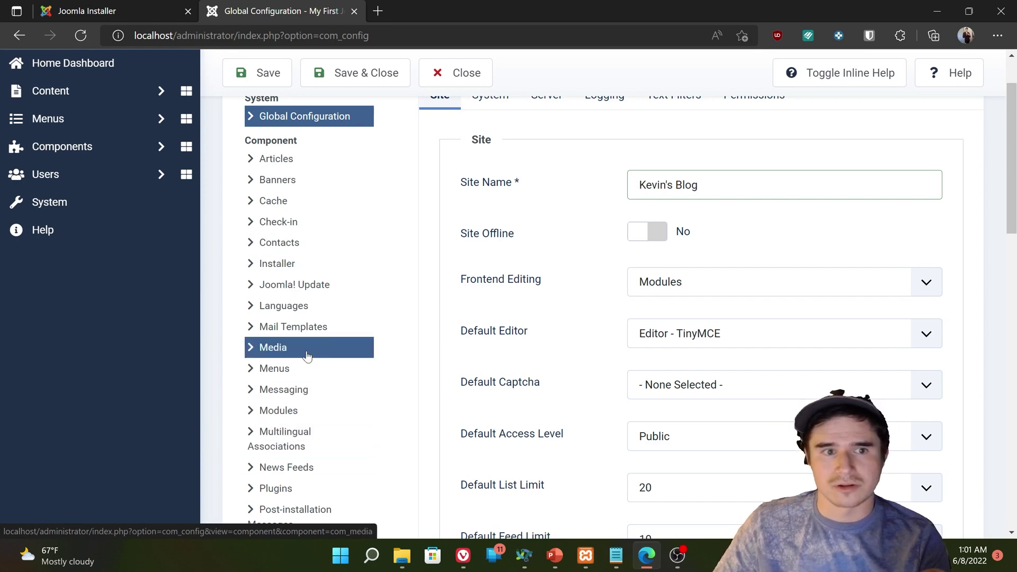
pyautogui.scroll(2, 350, 440)
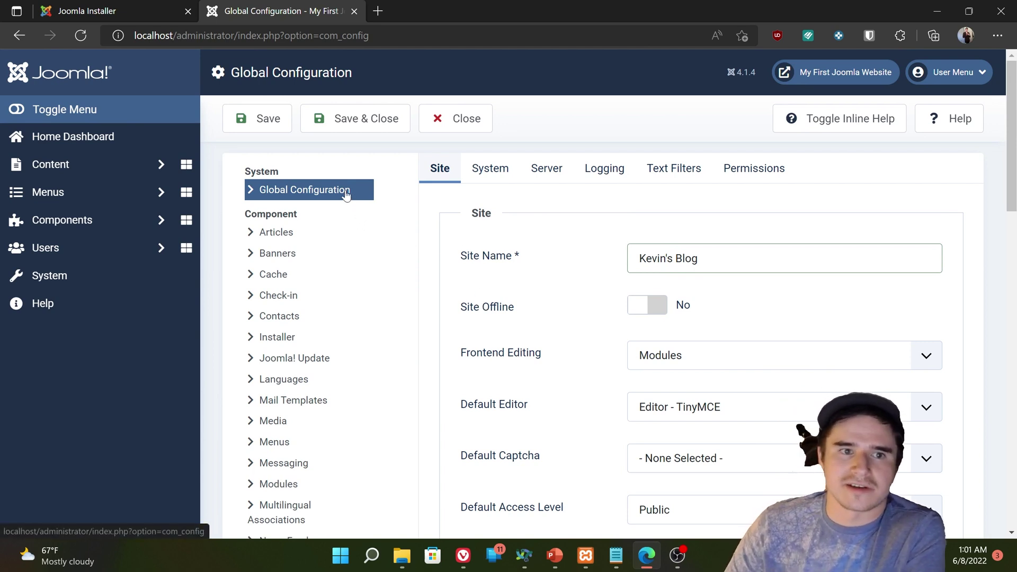
# Save the Global Configuration with the new site name.
pyautogui.click(761, 266)
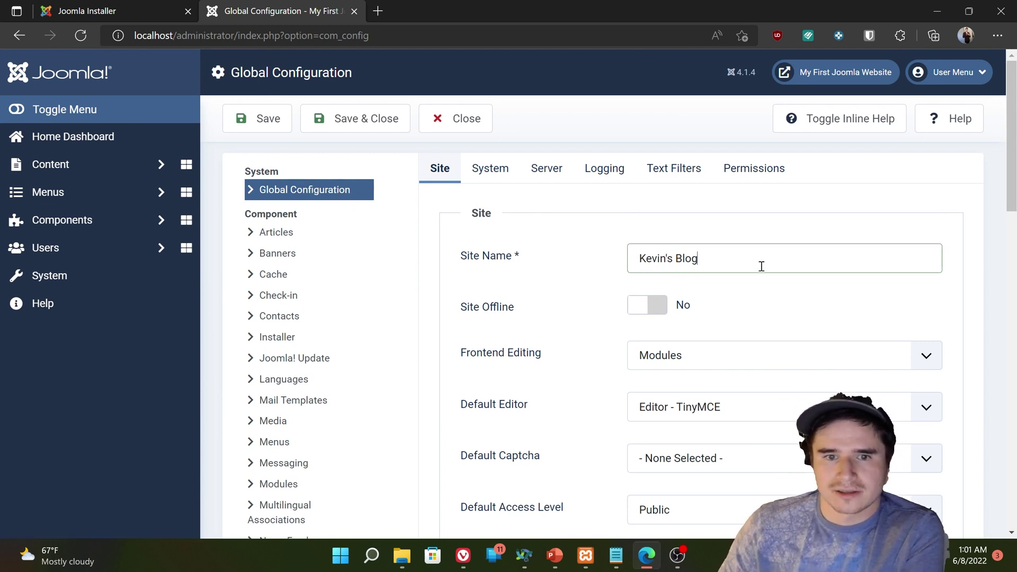
pyautogui.moveTo(761, 265); pyautogui.dragTo(544, 251)
pyautogui.click(540, 268)
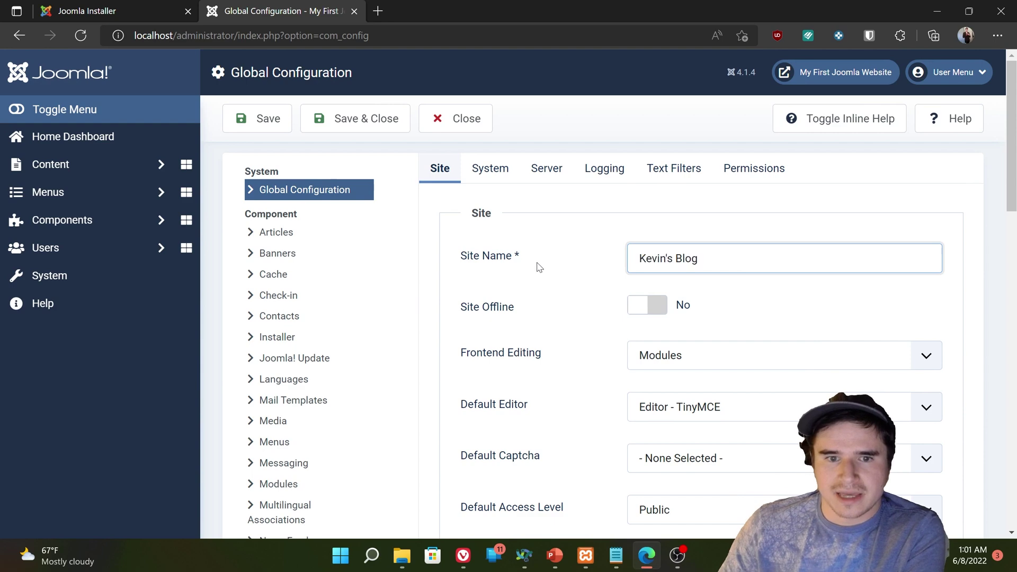
pyautogui.click(260, 124)
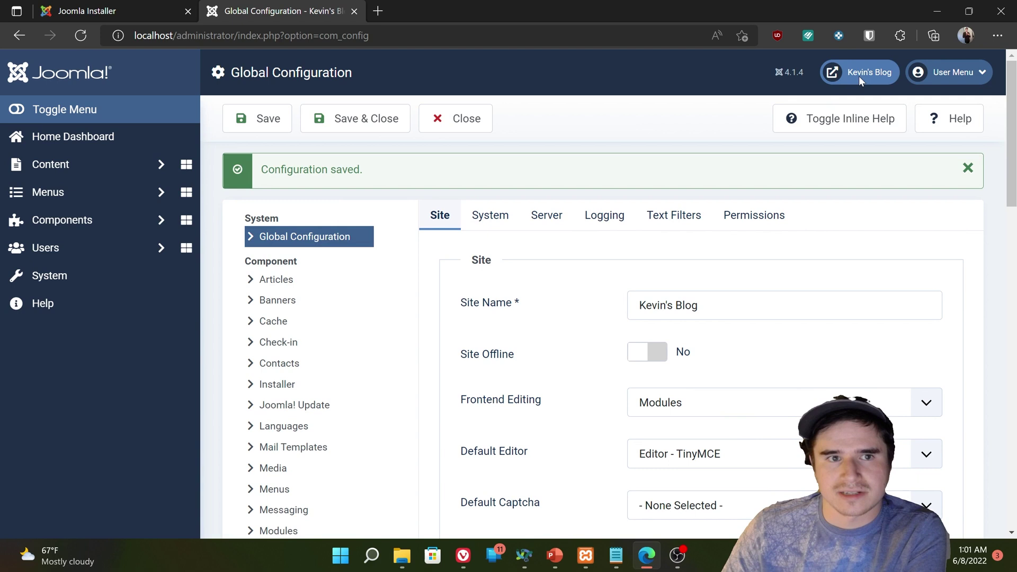
# Preview the public front end in a new tab, then return to the configuration.
pyautogui.click(859, 77)
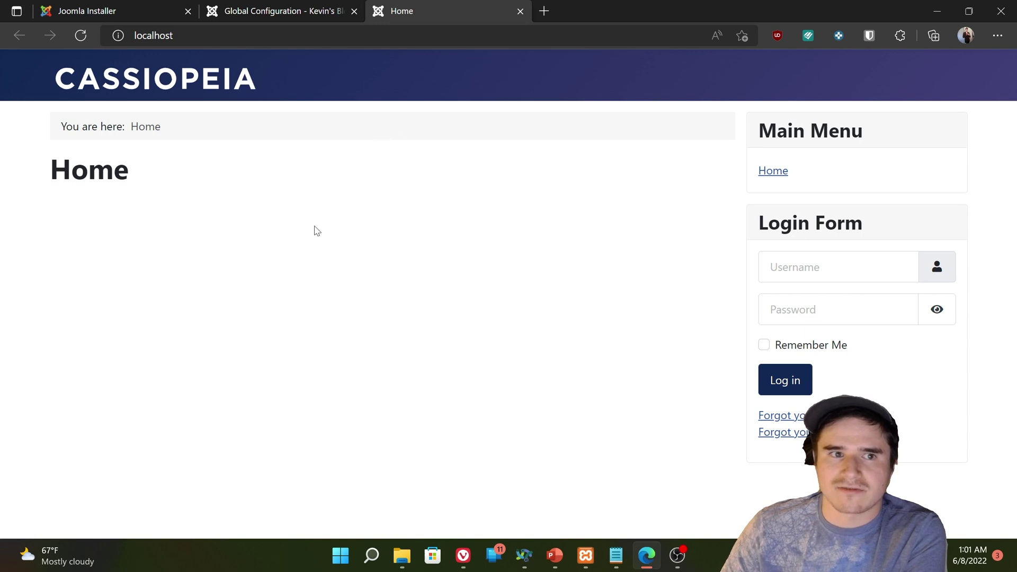
pyautogui.click(287, 14)
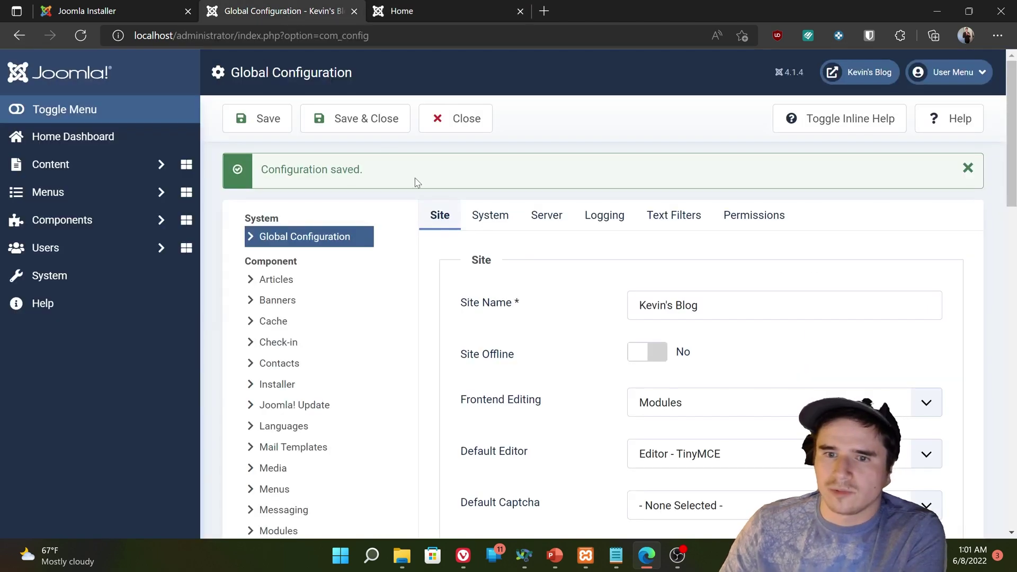
pyautogui.scroll(-1, 527, 318)
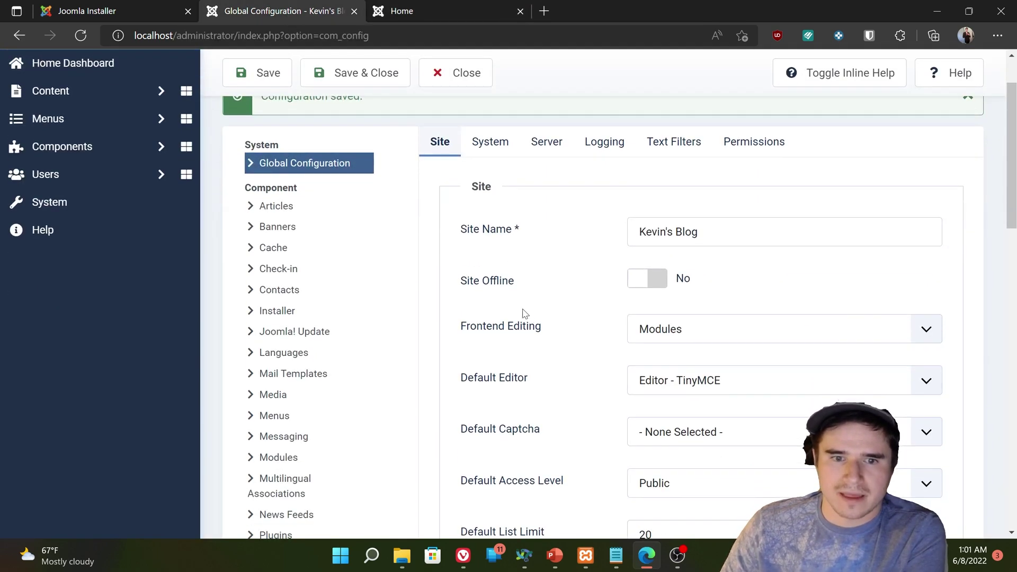
# Set Site Offline to Yes, save, and reload the front end to see the maintenance page.
pyautogui.click(644, 279)
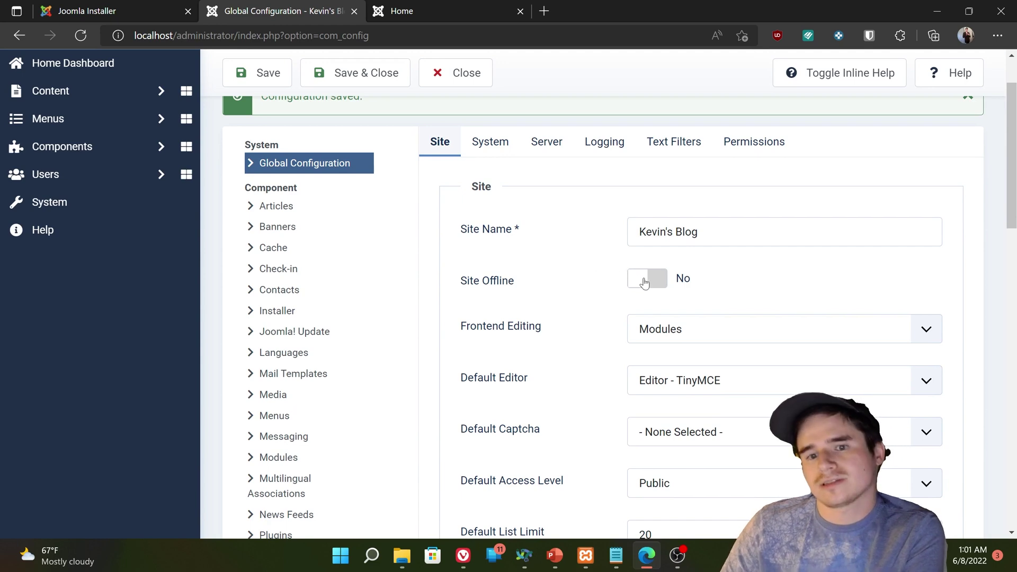
pyautogui.scroll(1, 483, 313)
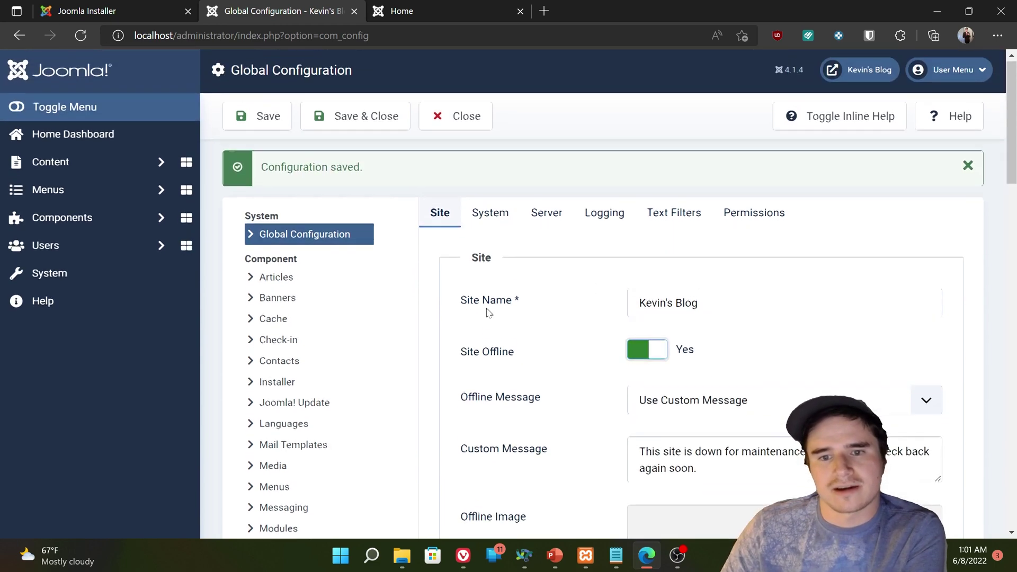
pyautogui.click(258, 120)
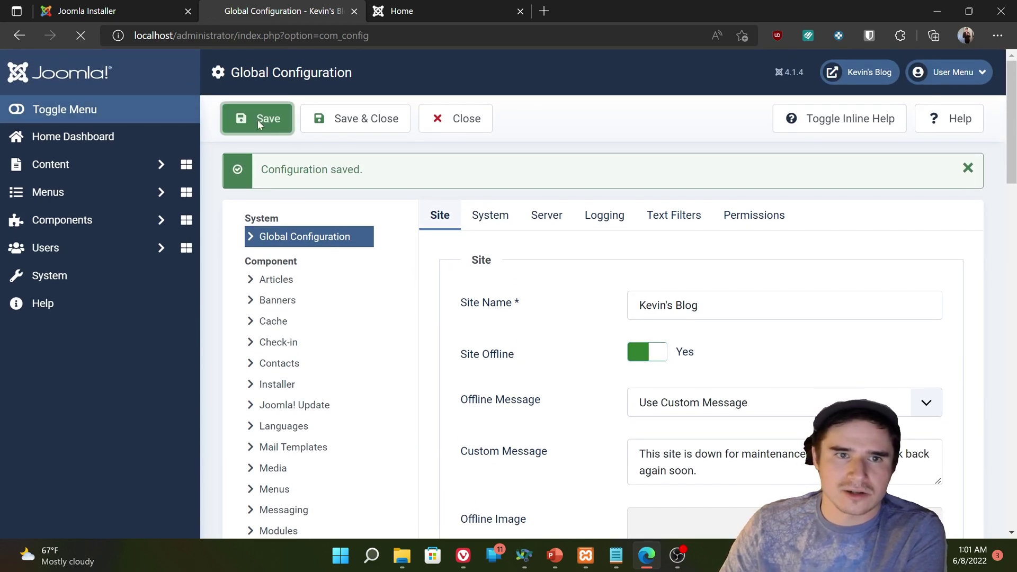
pyautogui.click(403, 15)
pyautogui.rightClick(370, 189)
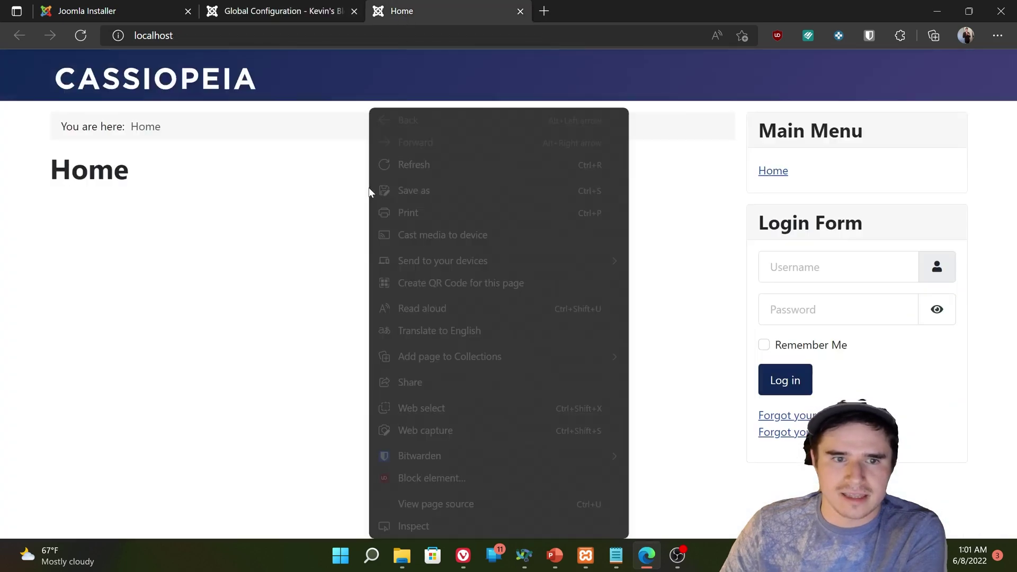
pyautogui.click(410, 166)
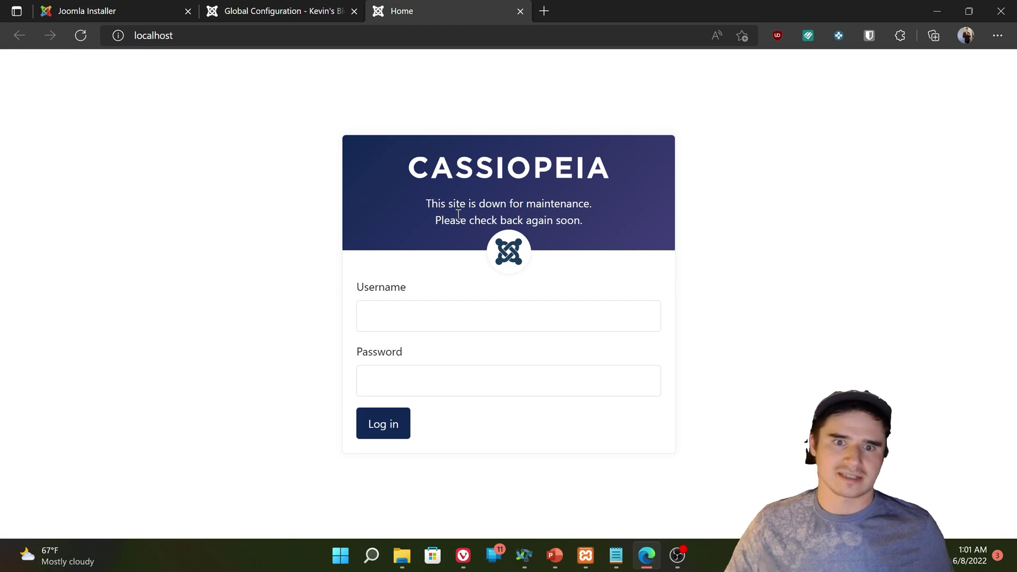
# Log in on the offline front-end page with the account username and password.
pyautogui.click(471, 316)
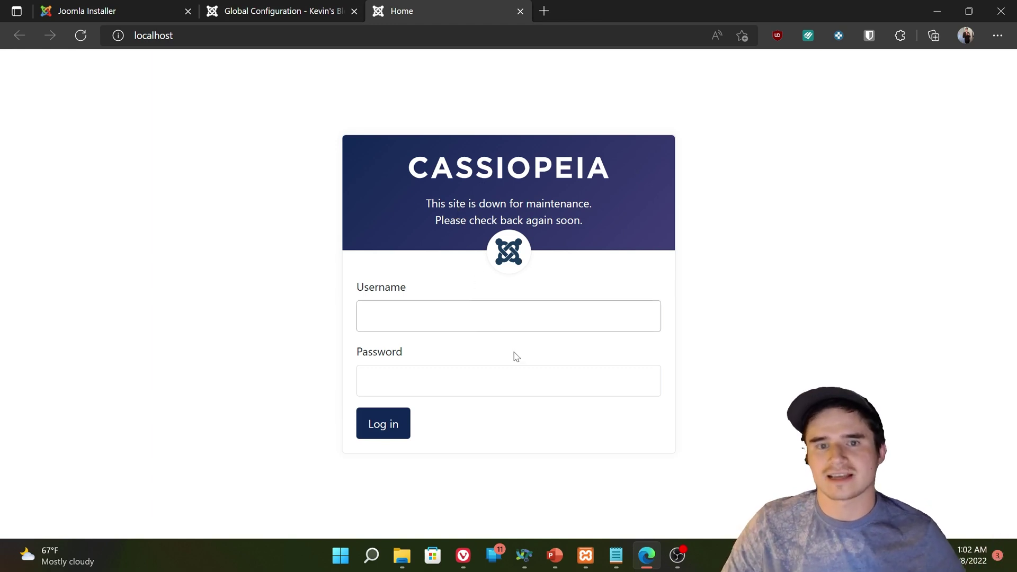
pyautogui.click(546, 380)
pyautogui.click(506, 322)
pyautogui.click(481, 379)
pyautogui.click(439, 314)
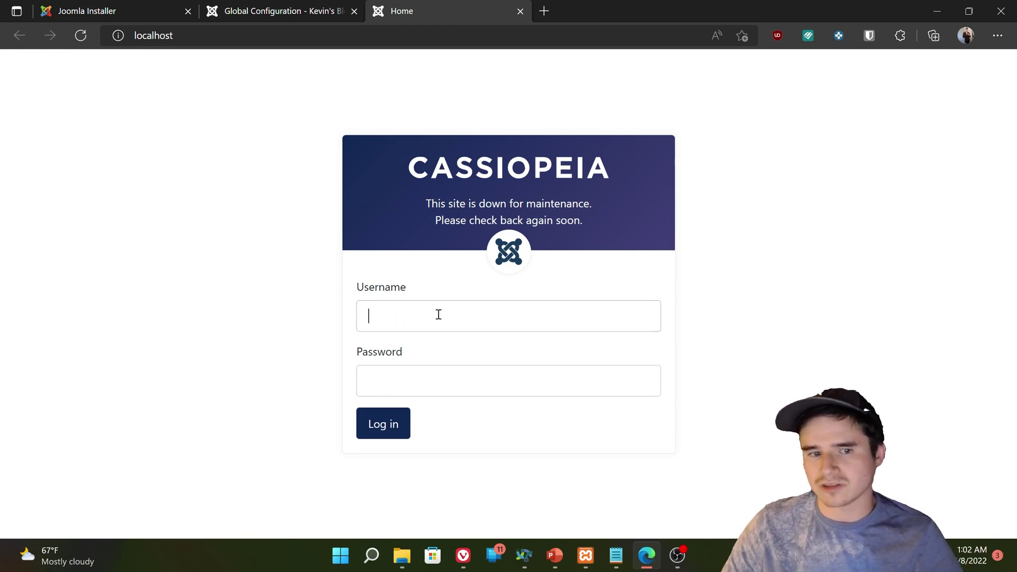
pyautogui.click(433, 382)
pyautogui.click(422, 329)
pyautogui.click(438, 371)
pyautogui.click(445, 313)
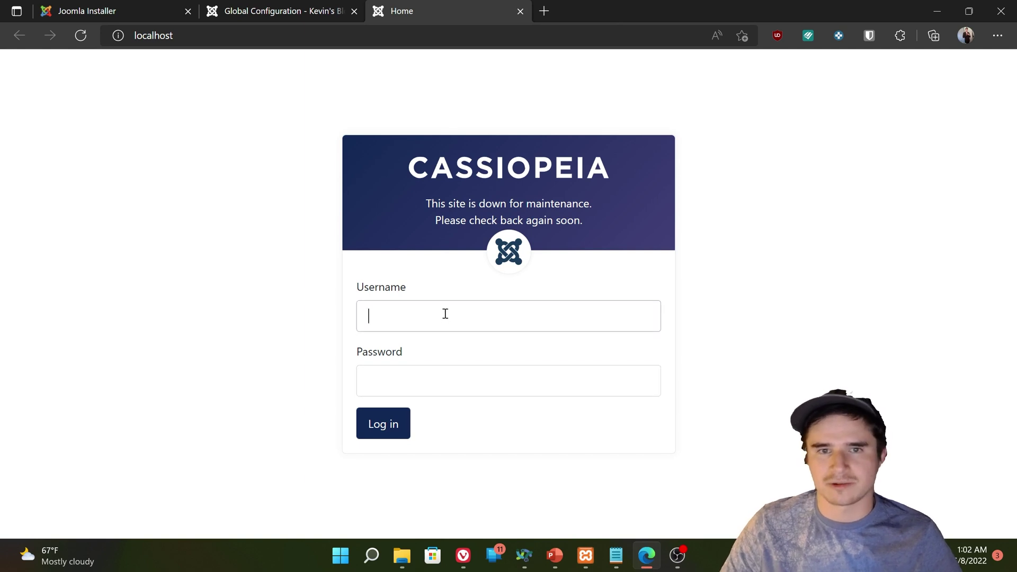
pyautogui.click(424, 375)
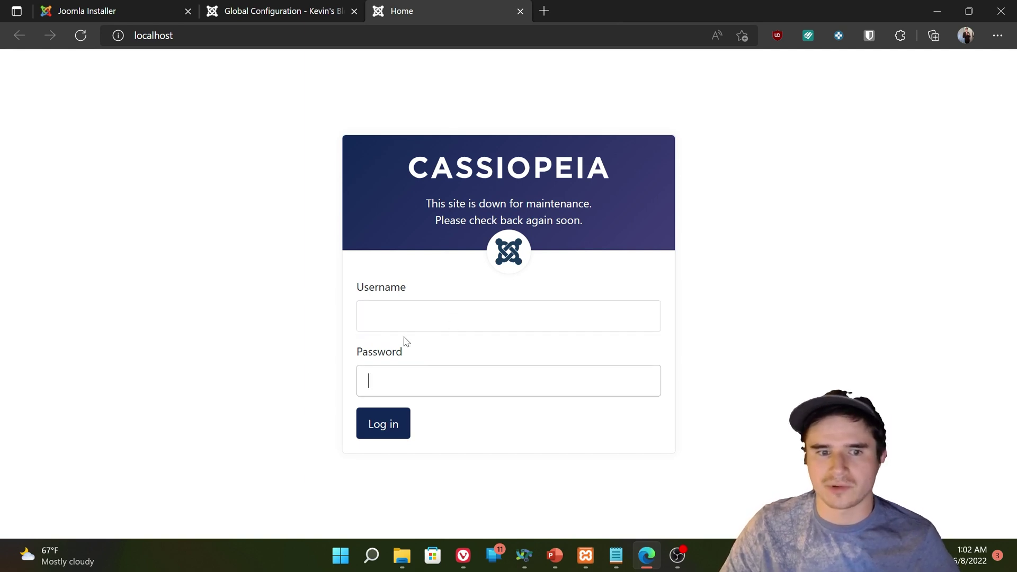
pyautogui.click(405, 320)
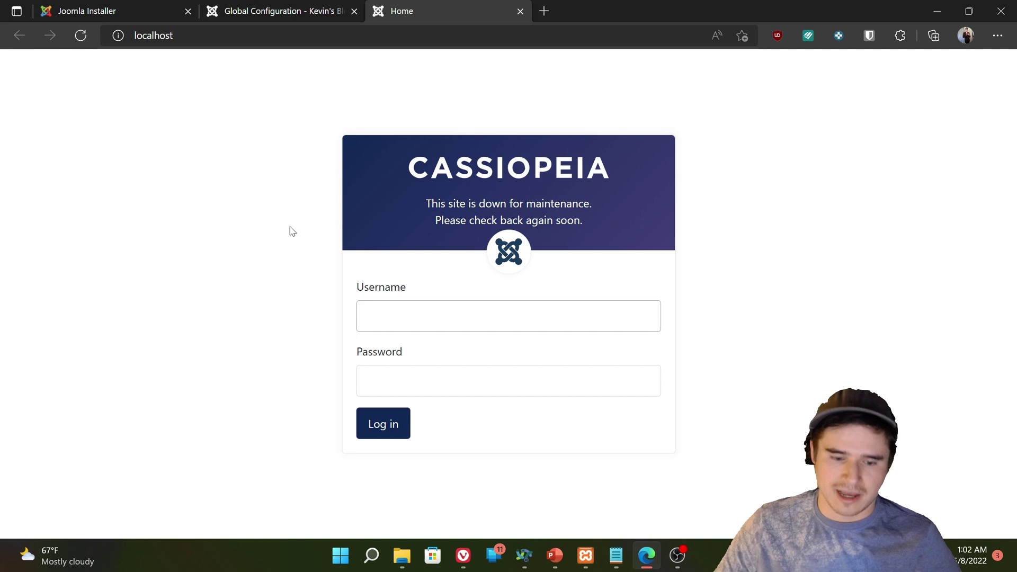
pyautogui.write('Kevin')
pyautogui.press('Tab')
pyautogui.write('pas')
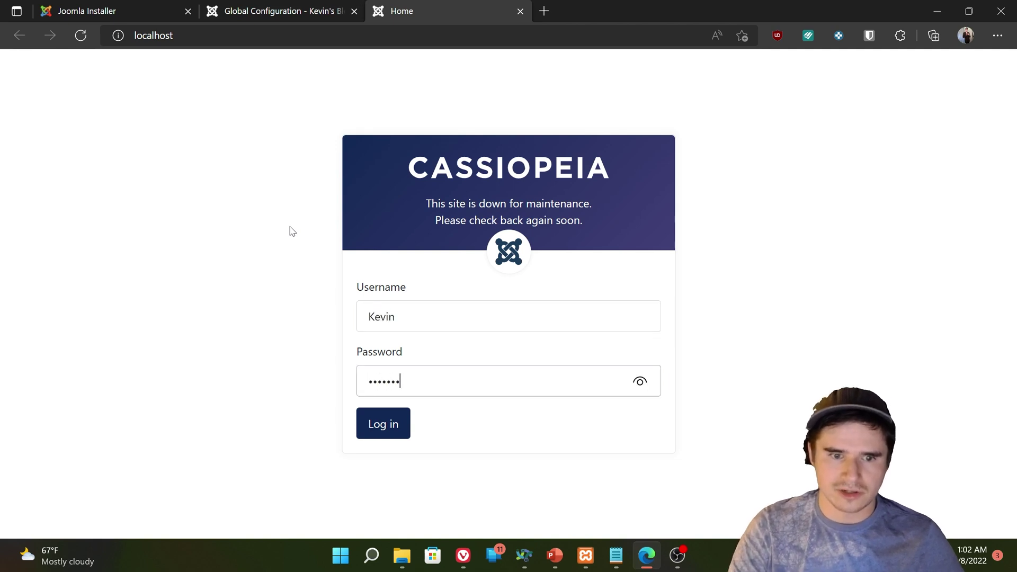
pyautogui.press('Return')
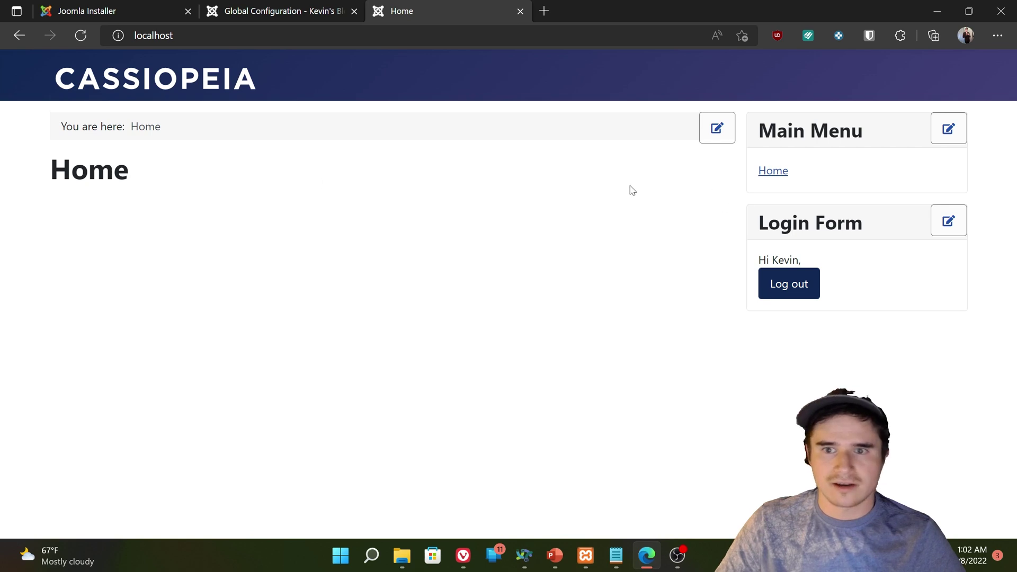
# Log out, set Site Offline to No, save, and reload the live front page.
pyautogui.click(795, 288)
pyautogui.click(267, 10)
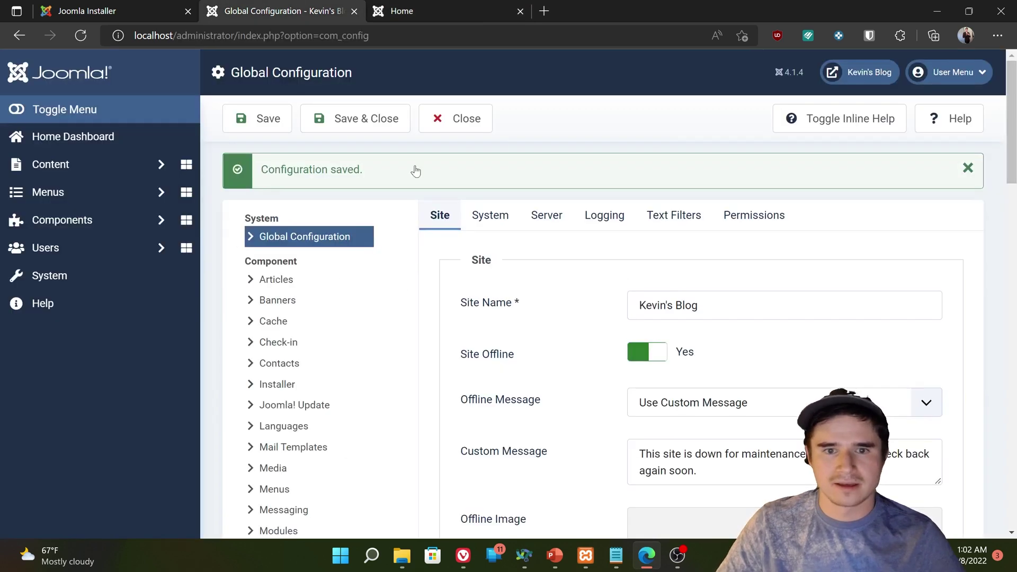
pyautogui.click(647, 352)
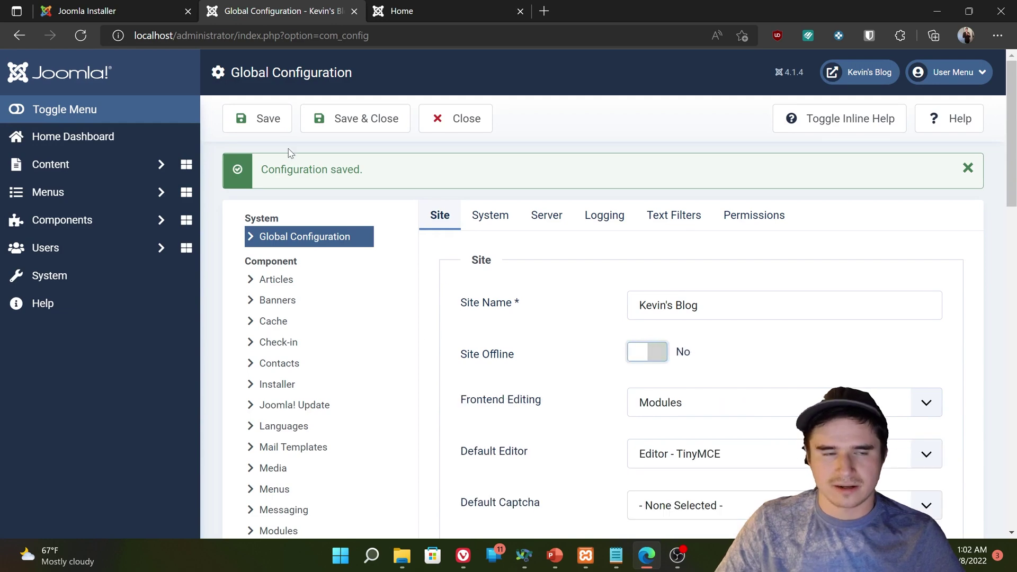
pyautogui.click(281, 118)
pyautogui.click(398, 12)
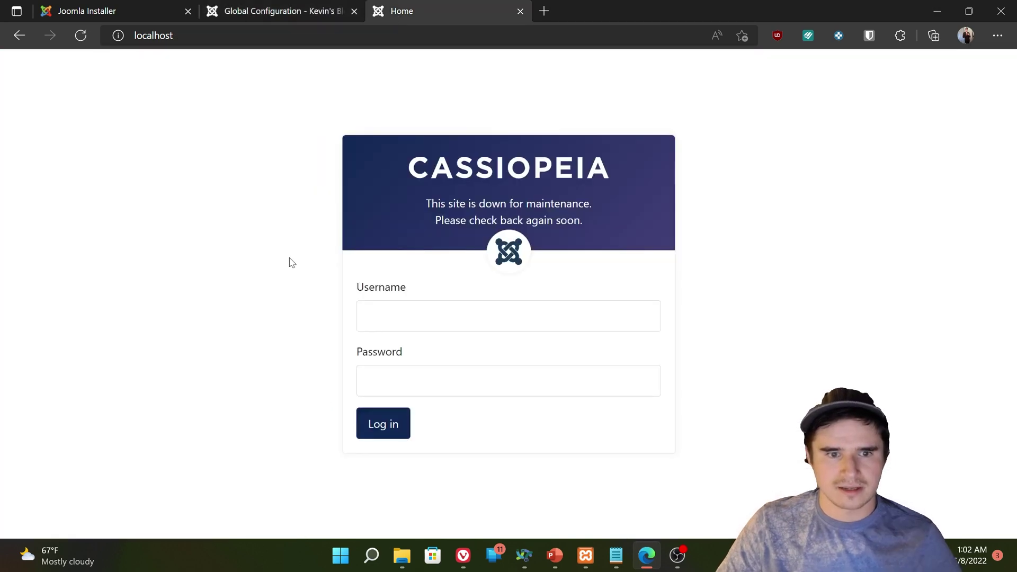
pyautogui.press('F5')
pyautogui.click(304, 19)
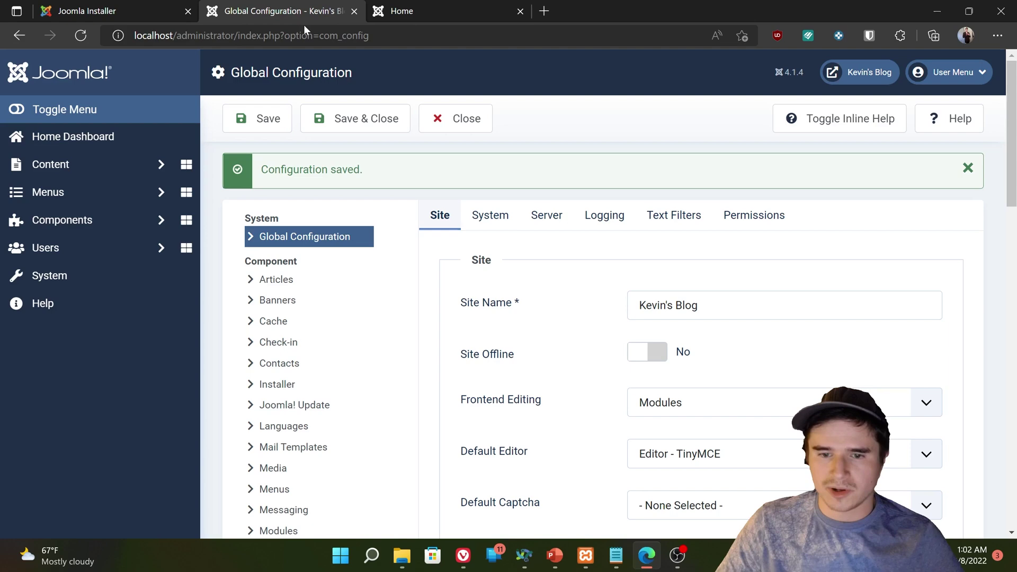
# Log in on the site's front page with the account username and password.
pyautogui.scroll(-1, 509, 395)
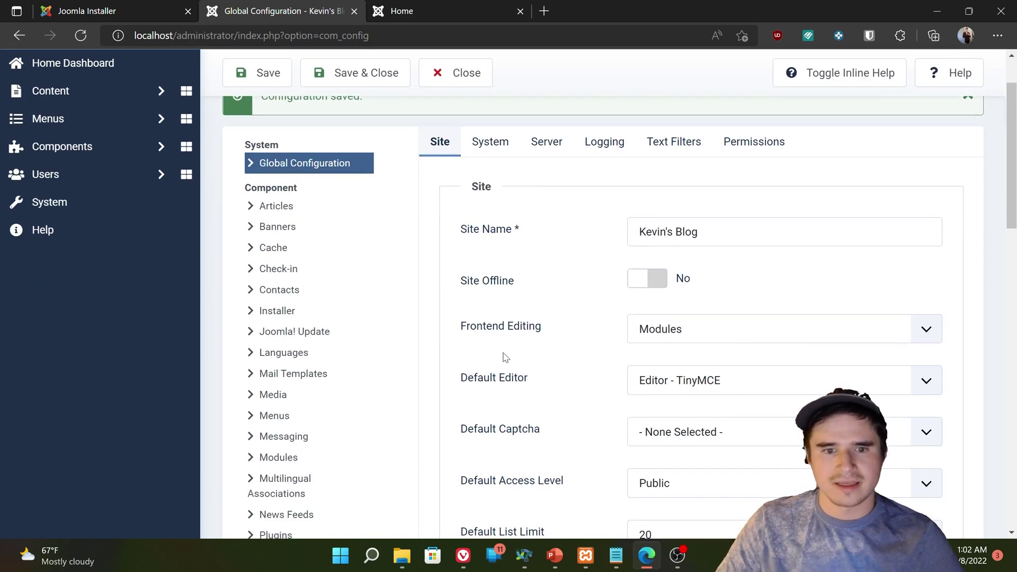
pyautogui.click(633, 334)
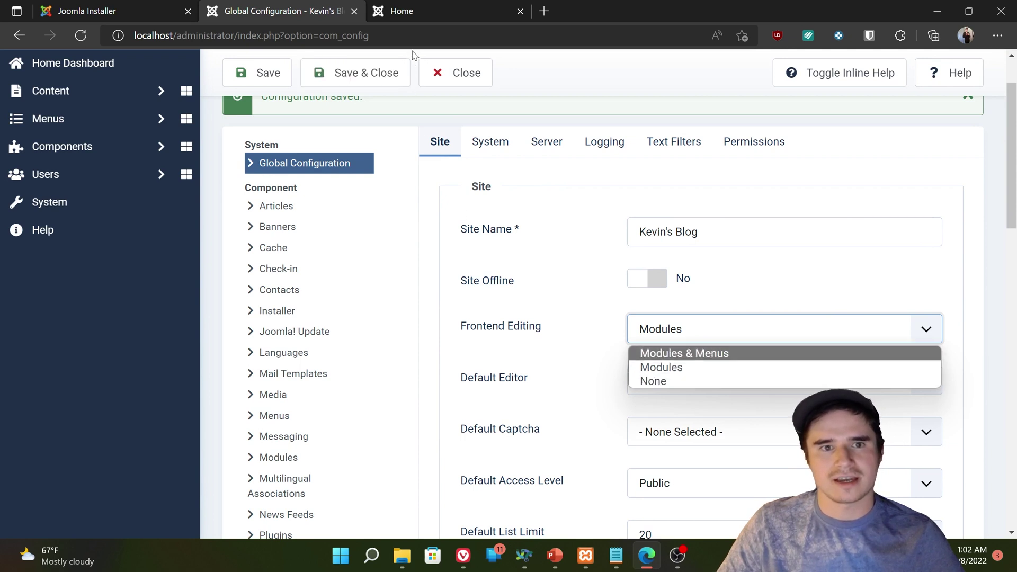
pyautogui.click(426, 16)
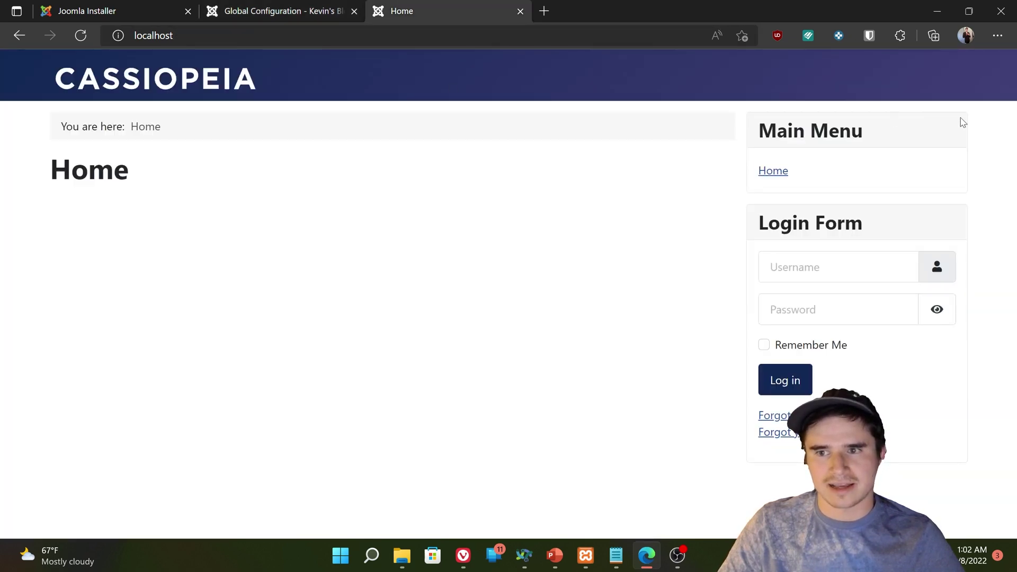
pyautogui.click(775, 279)
pyautogui.write('K')
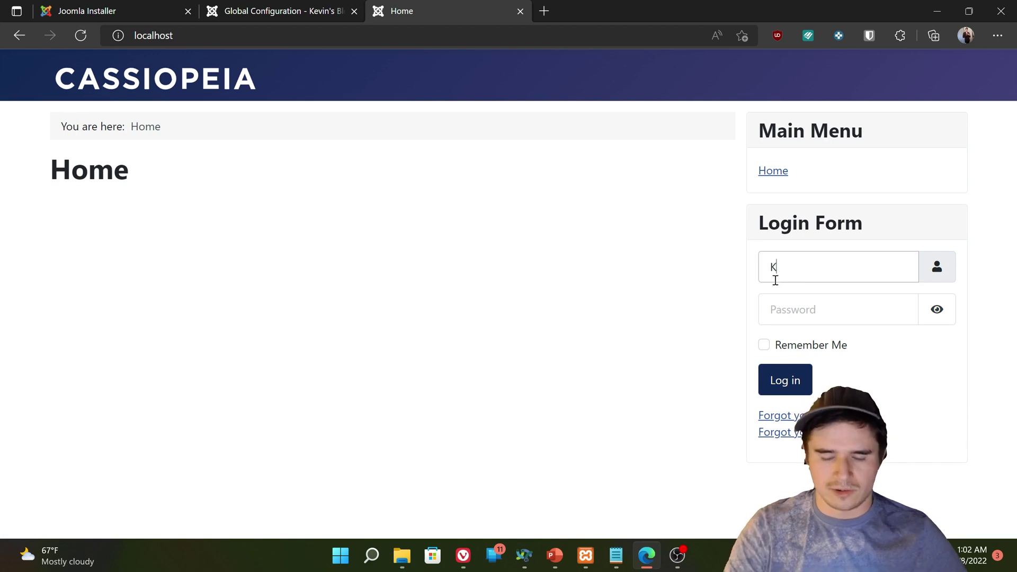
pyautogui.write('evin')
pyautogui.press('Tab')
pyautogui.write('•••••')
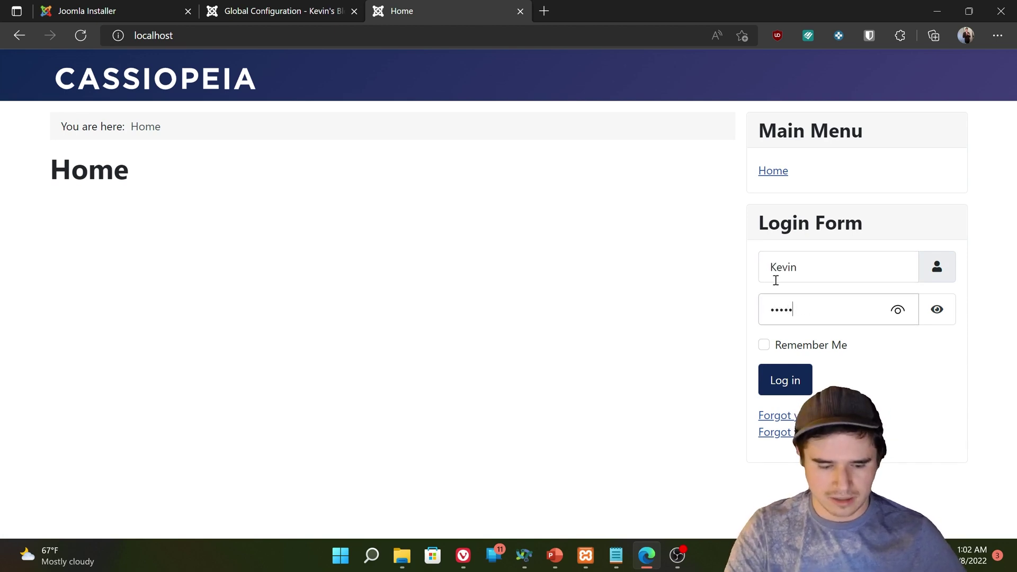
pyautogui.press('Return')
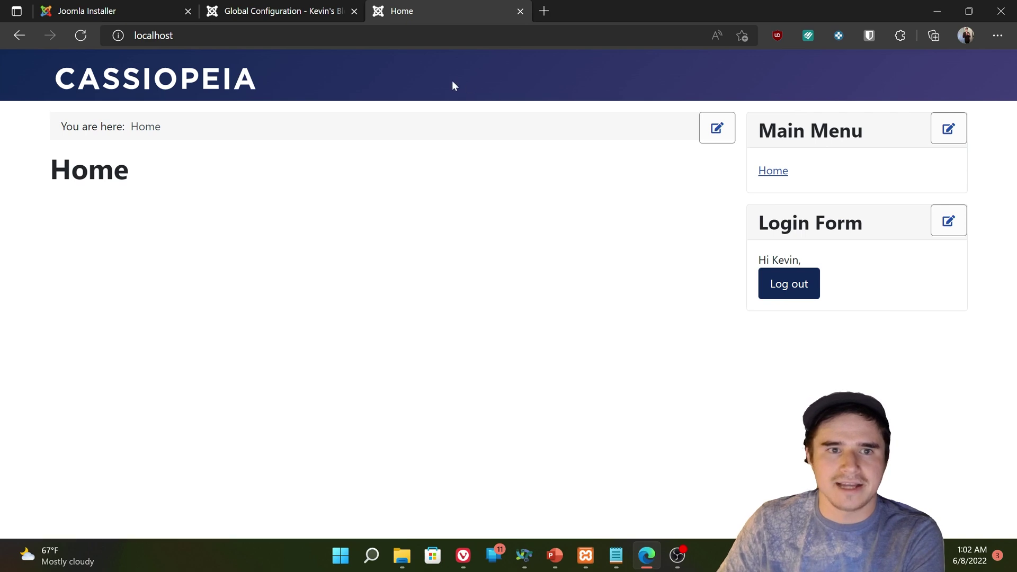
# Set Frontend Editing to None, save, and reload the front page to confirm.
pyautogui.click(261, 15)
pyautogui.click(656, 324)
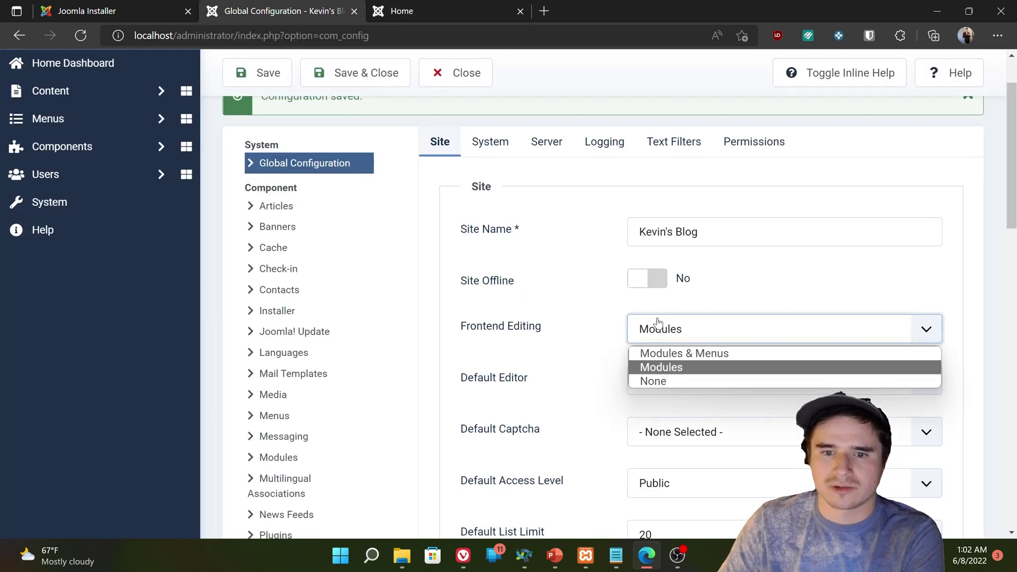
pyautogui.click(676, 379)
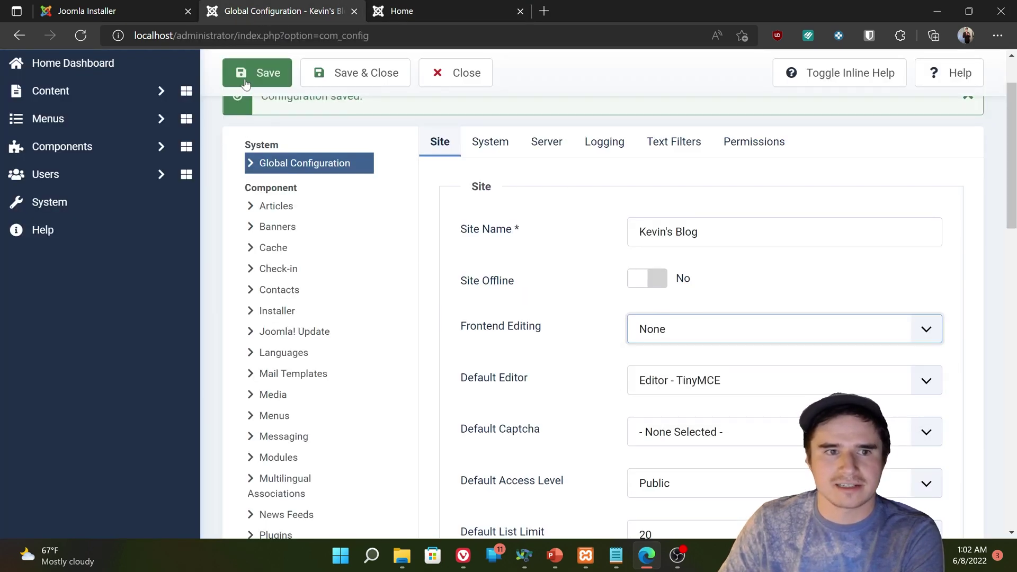
pyautogui.click(258, 73)
pyautogui.click(394, 15)
pyautogui.press('F5')
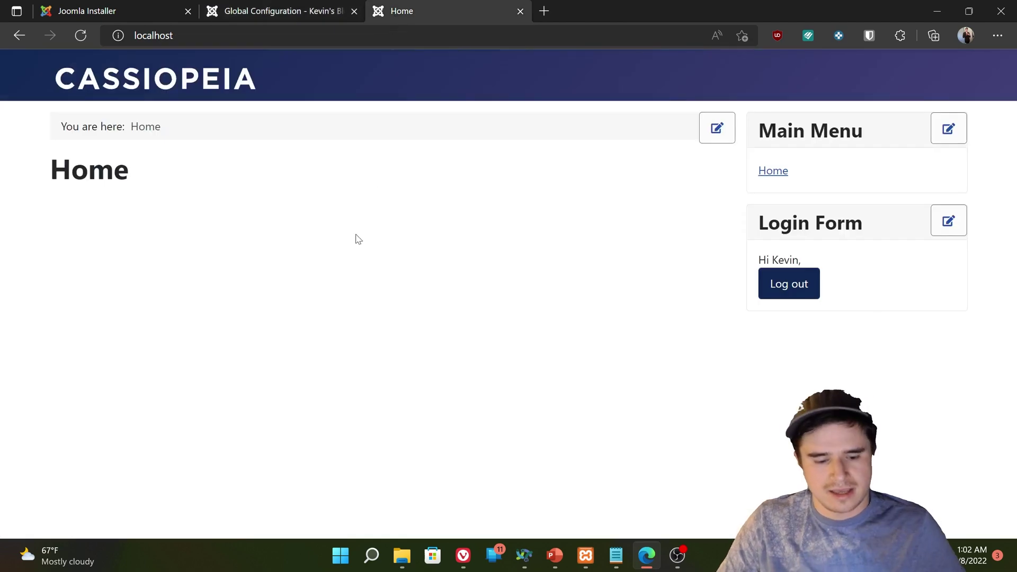
pyautogui.click(230, 14)
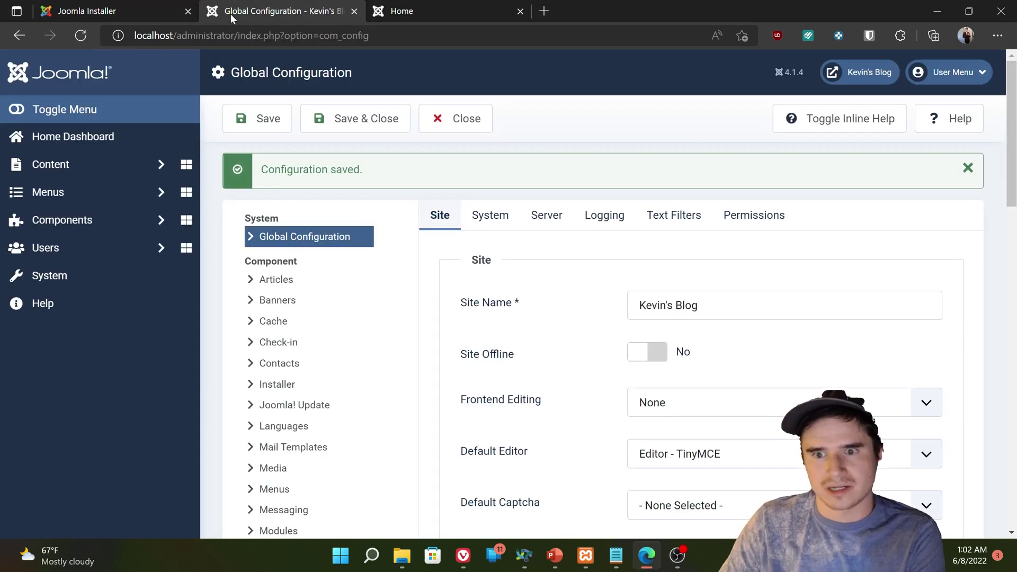
pyautogui.scroll(-1, 491, 275)
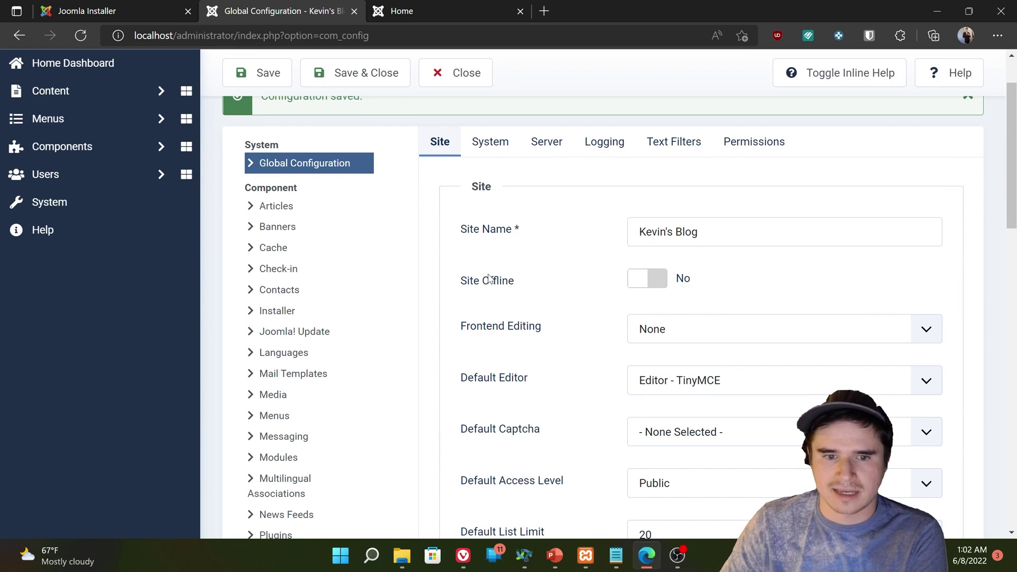
pyautogui.scroll(-1, 491, 280)
pyautogui.scroll(-1, 502, 273)
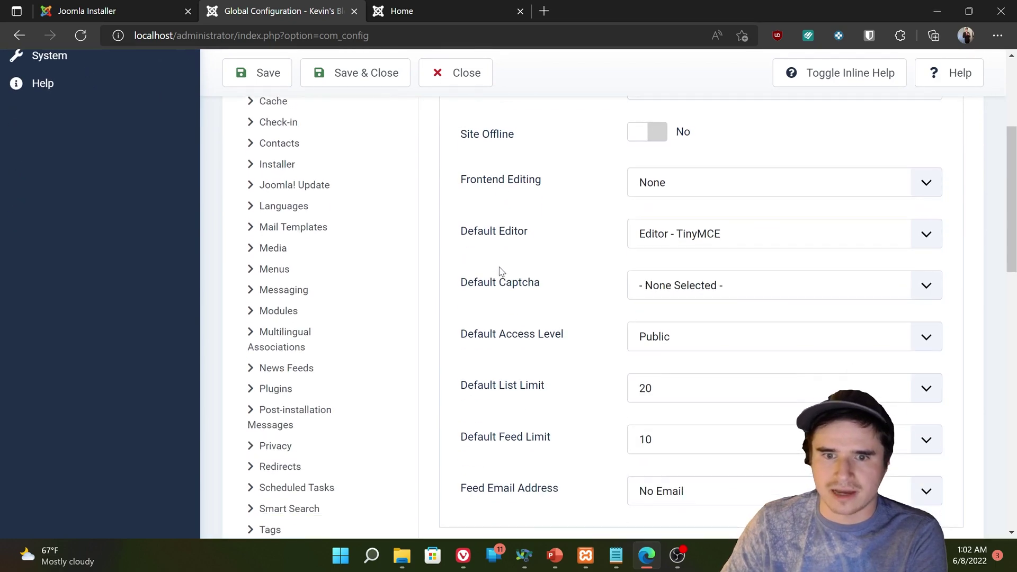
pyautogui.click(656, 240)
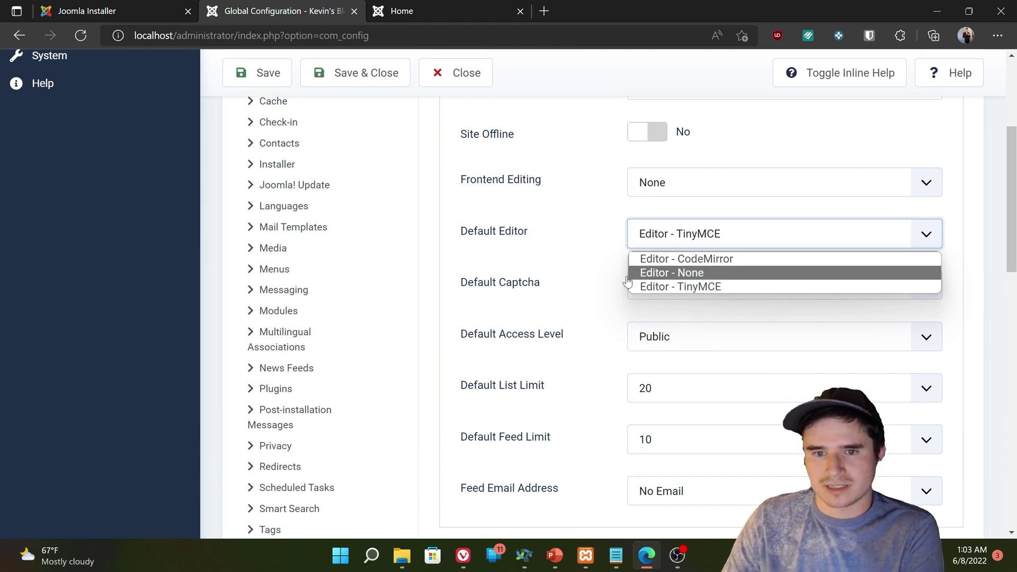
pyautogui.click(504, 250)
pyautogui.scroll(-1, 505, 251)
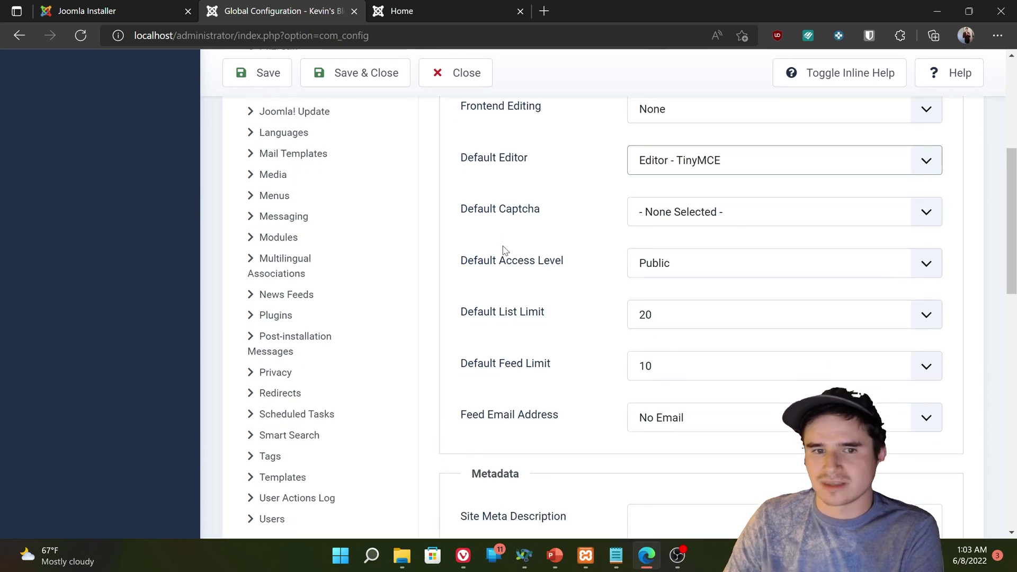
pyautogui.scroll(1, 511, 252)
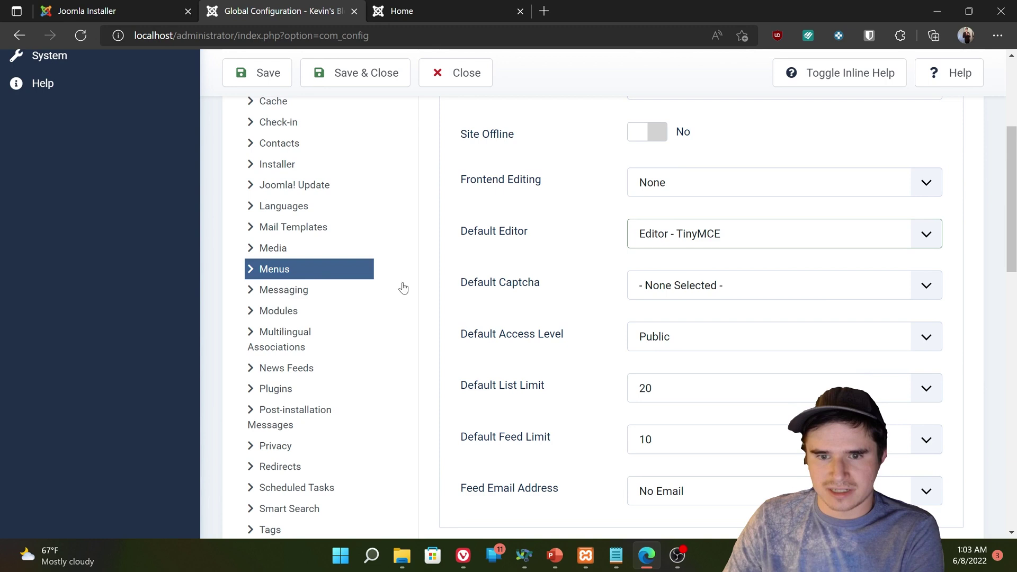
pyautogui.scroll(-1, 530, 292)
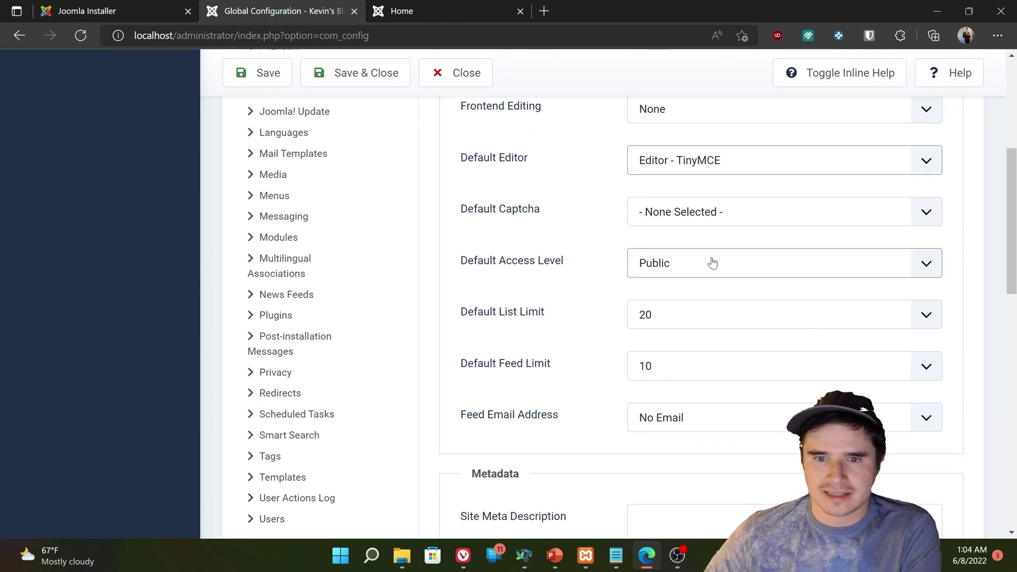
pyautogui.click(681, 271)
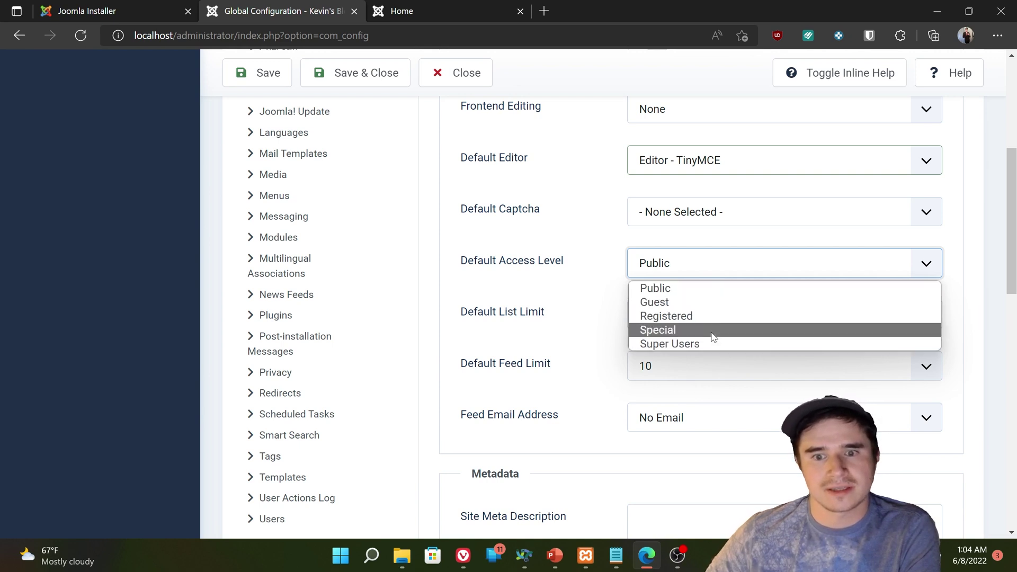
pyautogui.click(749, 291)
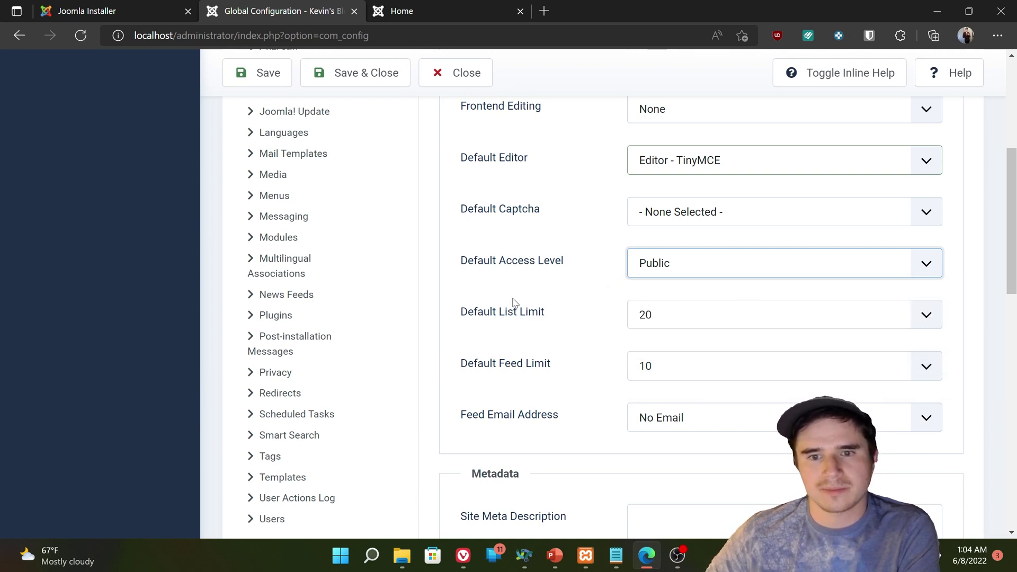
pyautogui.click(513, 302)
pyautogui.scroll(1, 516, 304)
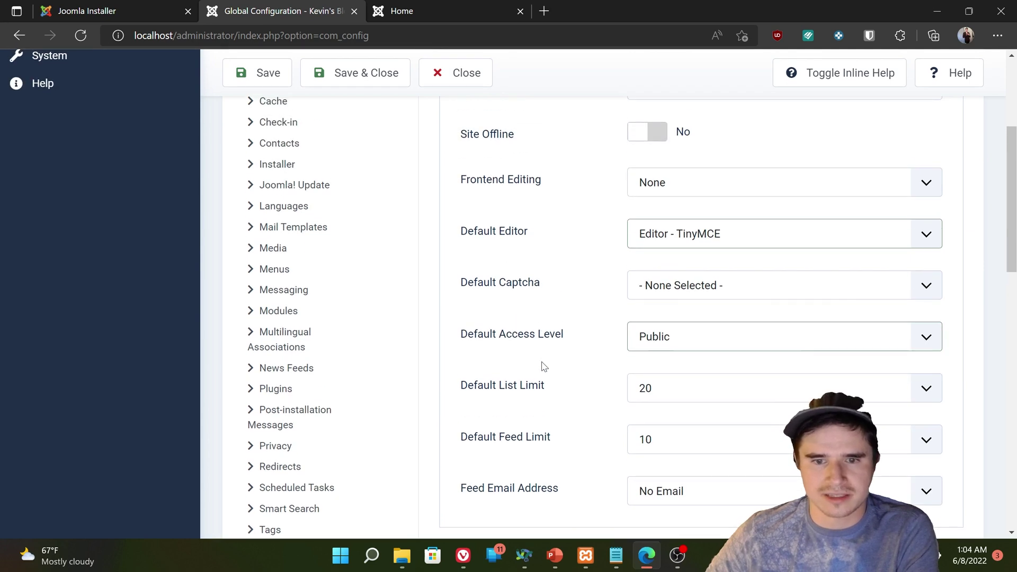
pyautogui.click(674, 345)
pyautogui.click(528, 366)
pyautogui.click(684, 349)
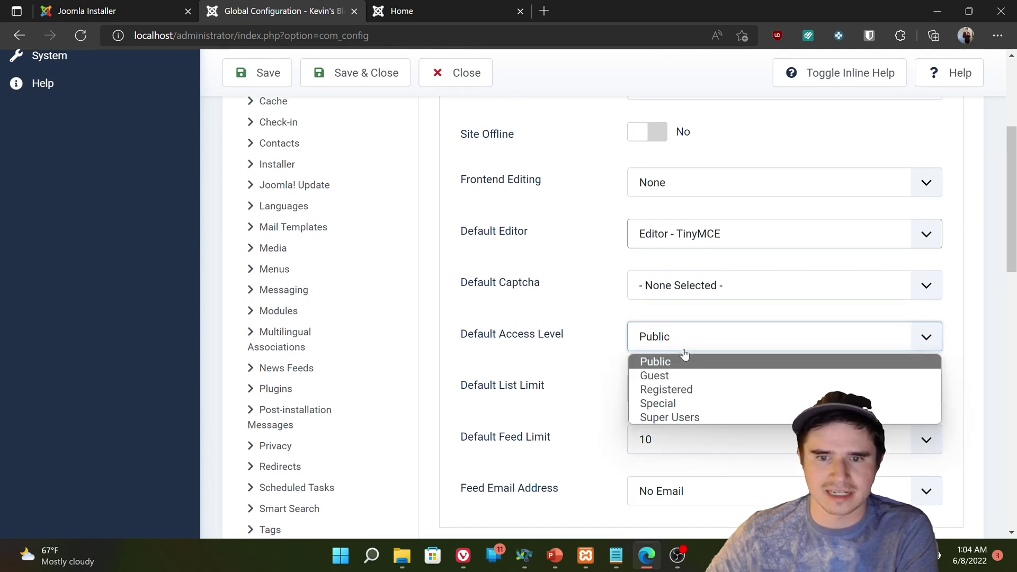
pyautogui.click(588, 364)
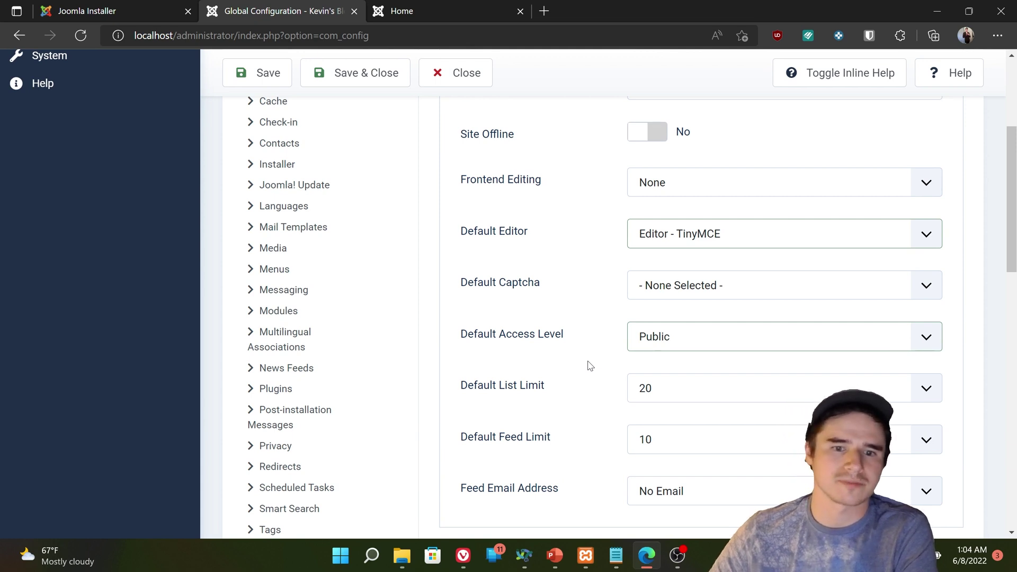
pyautogui.click(654, 350)
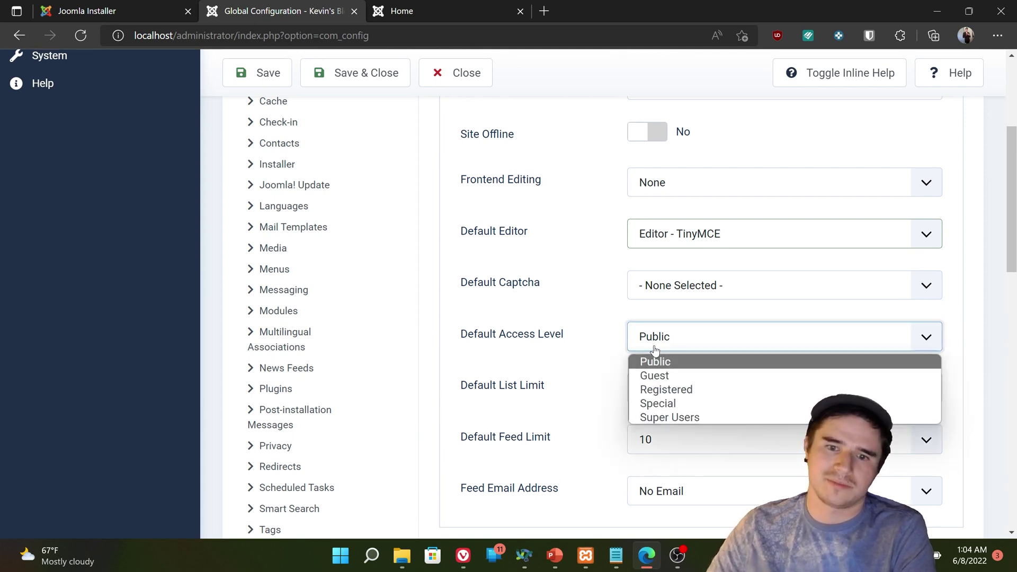
pyautogui.click(551, 369)
pyautogui.scroll(-2, 549, 370)
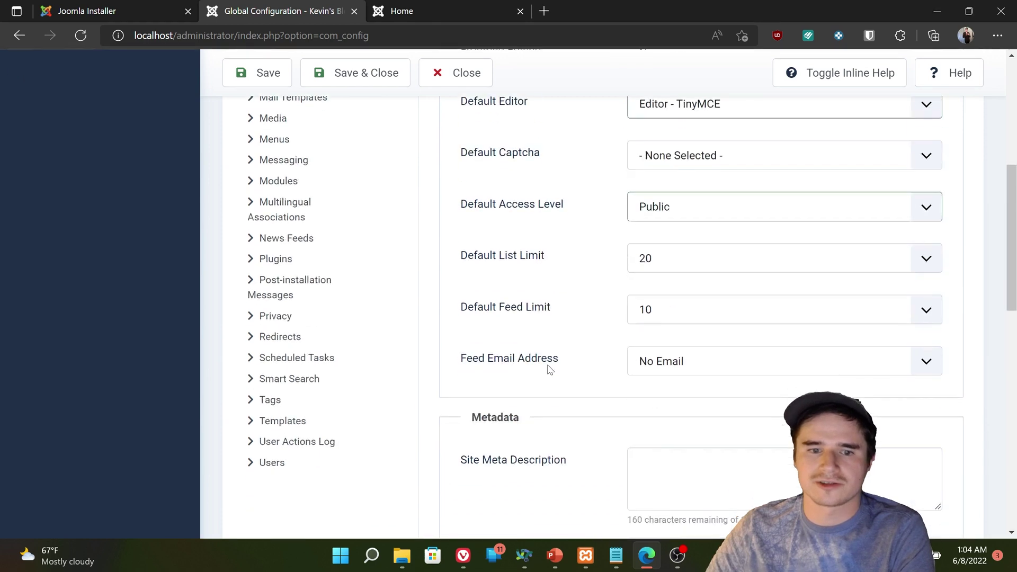
pyautogui.scroll(1, 549, 370)
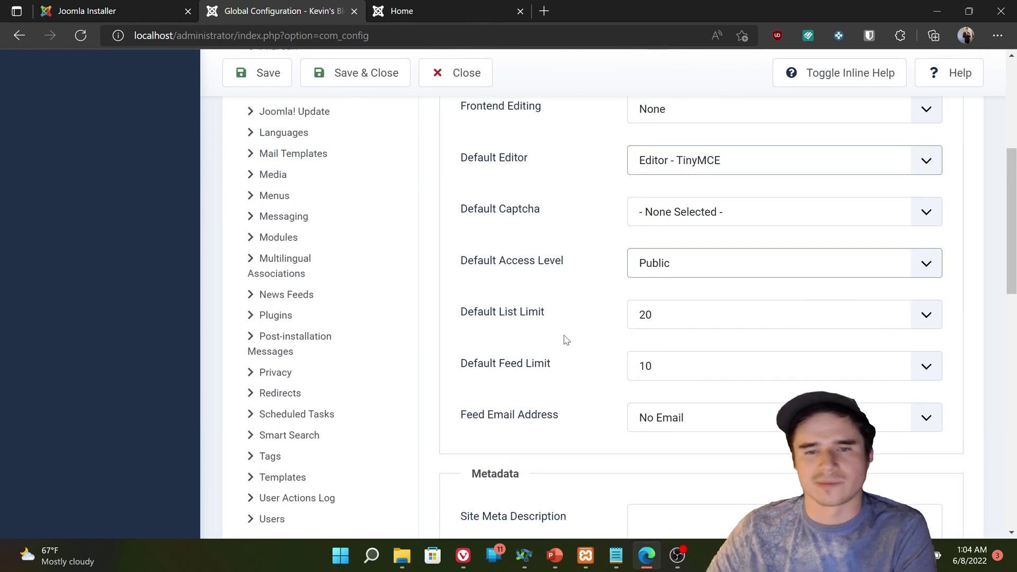
pyautogui.moveTo(479, 313); pyautogui.dragTo(573, 320)
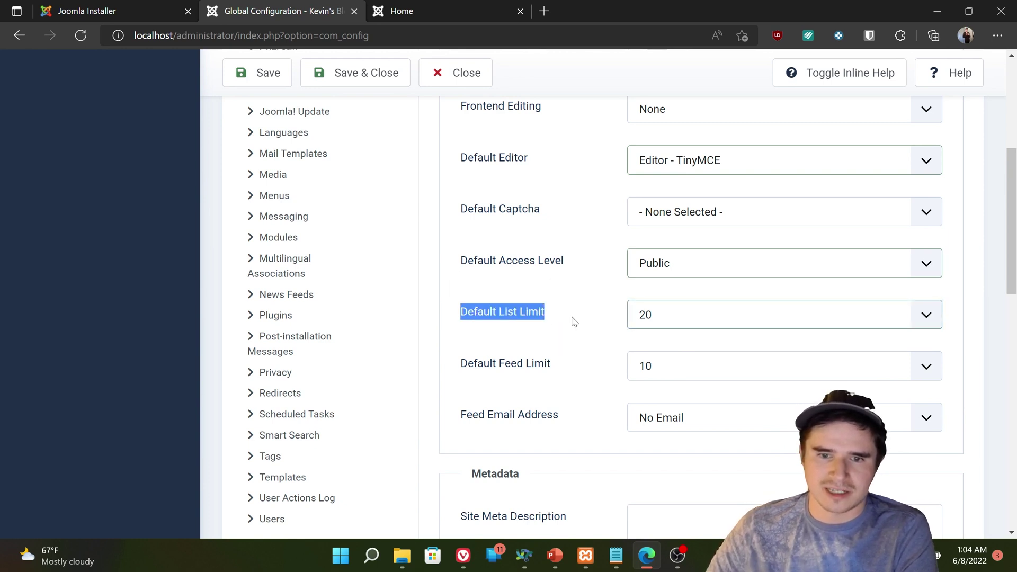
pyautogui.click(566, 332)
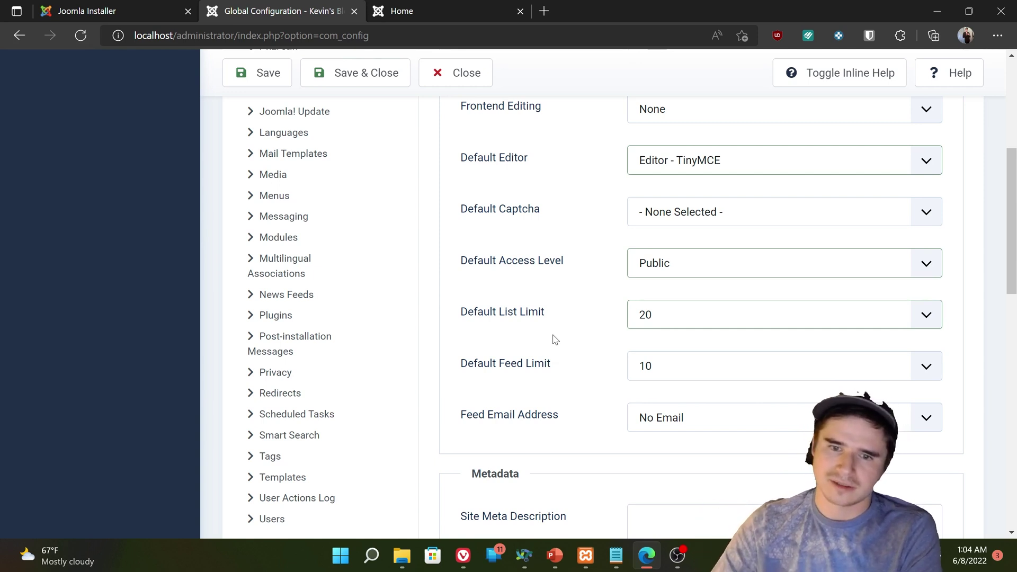
pyautogui.click(709, 308)
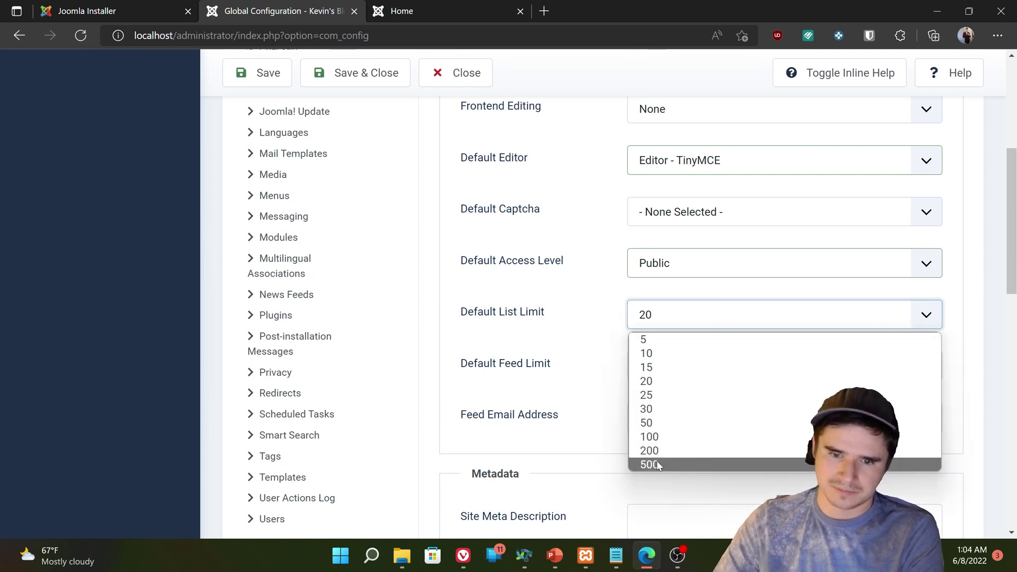
pyautogui.click(548, 353)
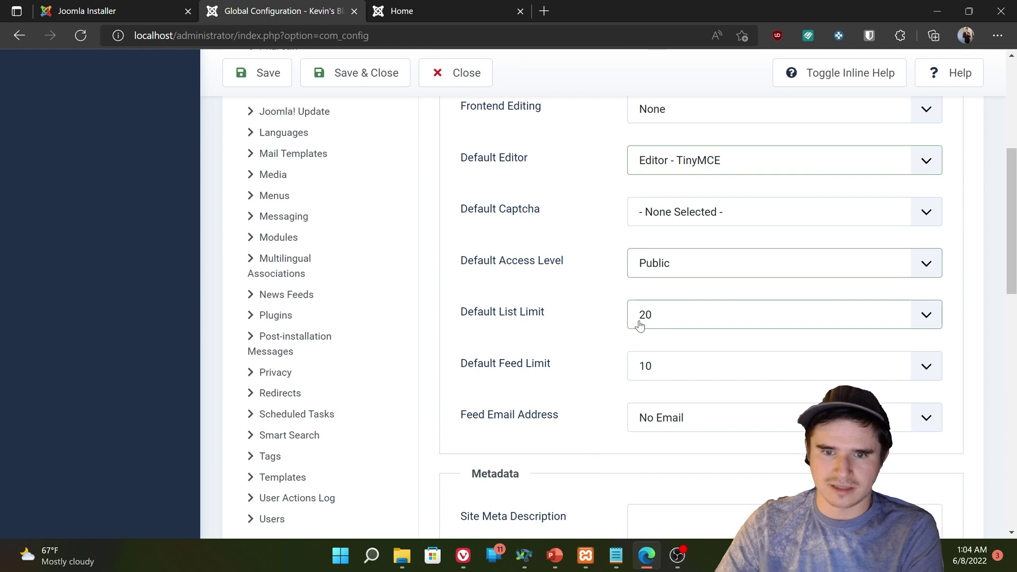
pyautogui.click(643, 320)
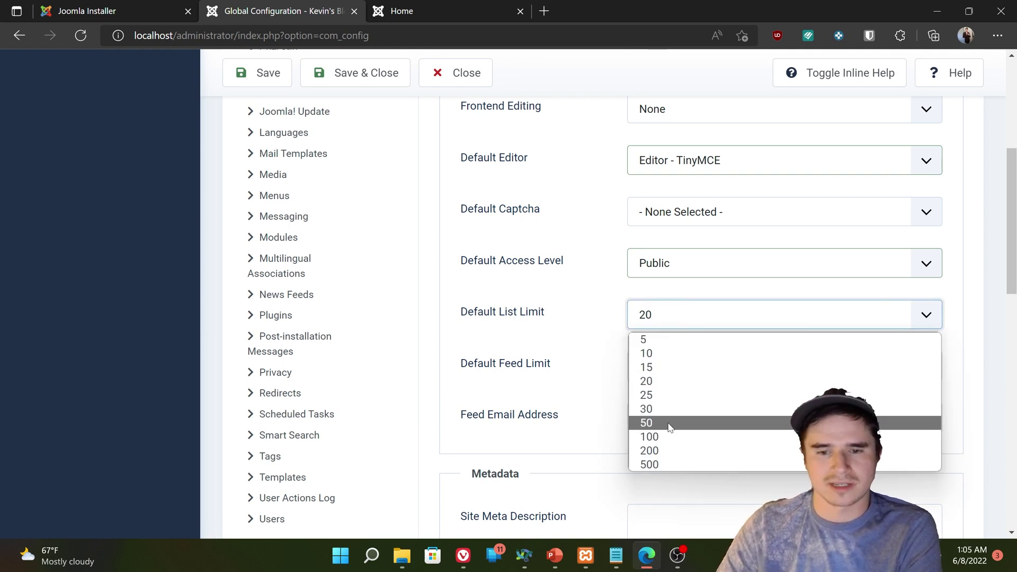
pyautogui.click(703, 465)
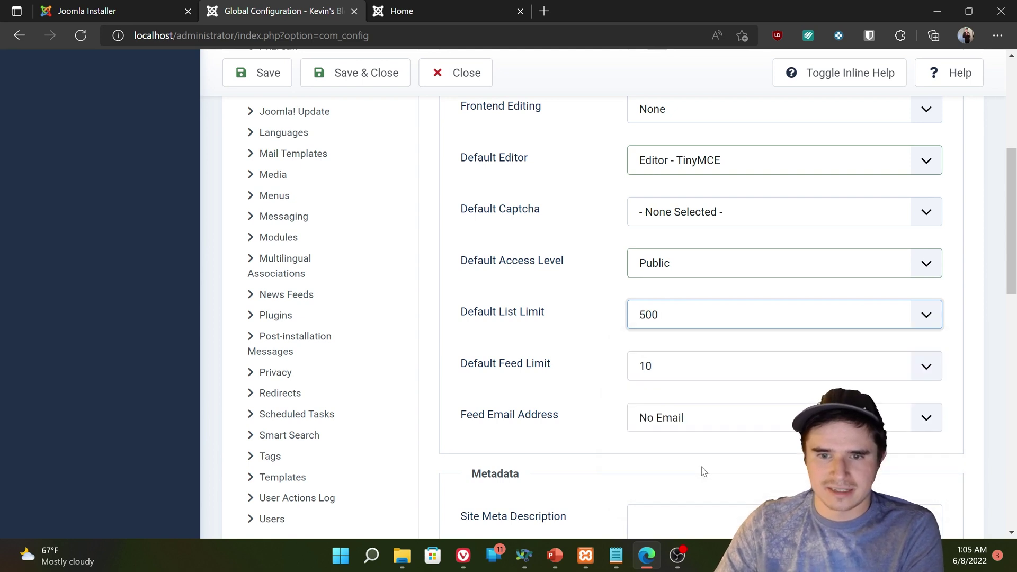
pyautogui.click(673, 324)
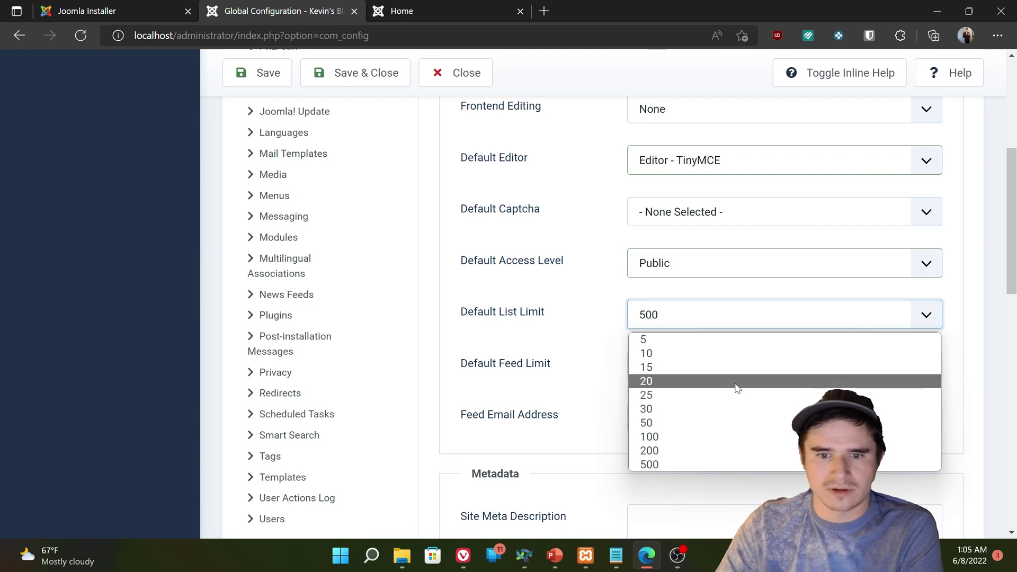
pyautogui.click(737, 382)
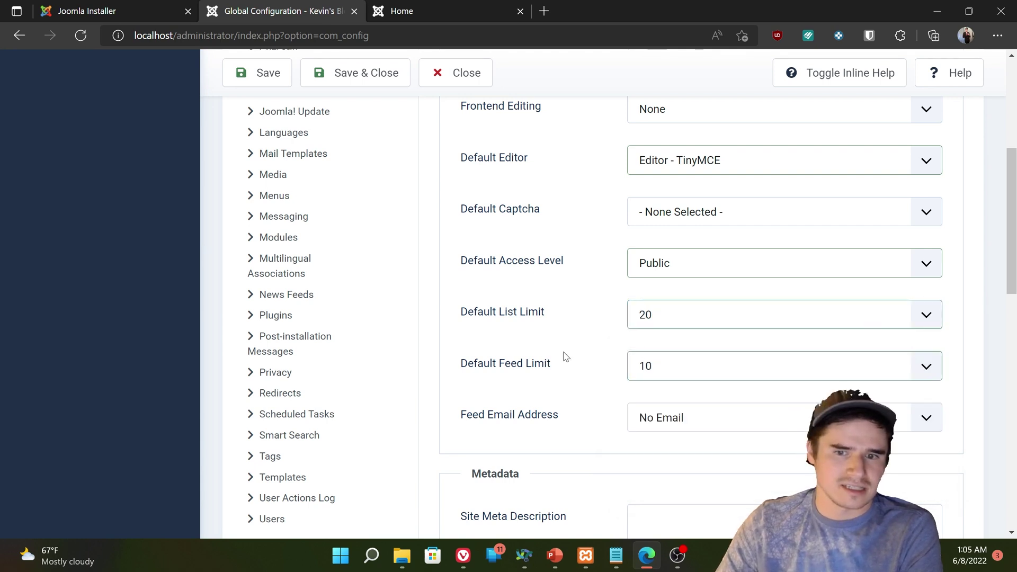
pyautogui.scroll(-1, 566, 356)
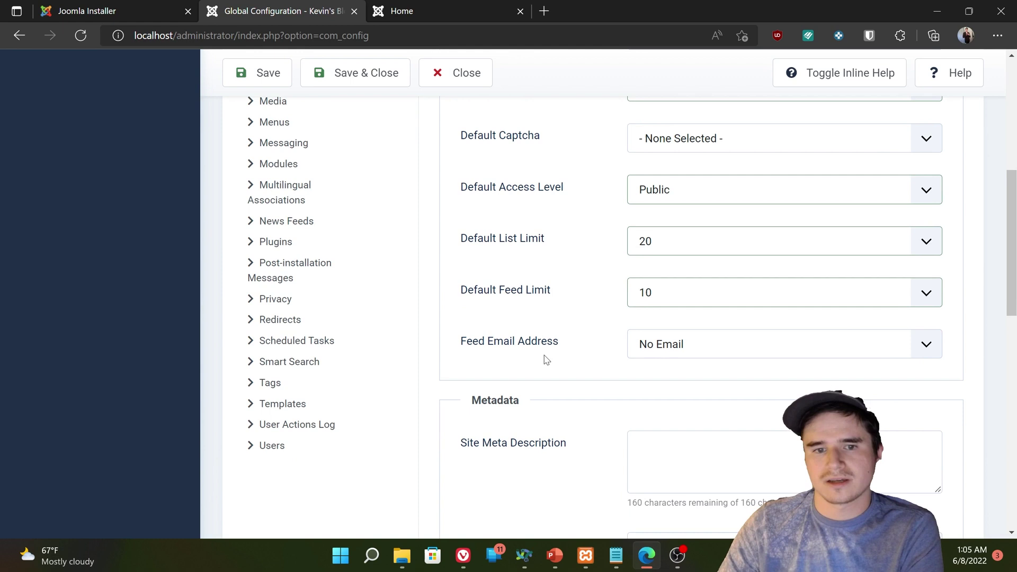
# Enter a Site Meta Description calling the site the owner's personal portfolio, keeping Robots at index, follow.
pyautogui.moveTo(557, 295); pyautogui.dragTo(524, 298)
pyautogui.click(578, 301)
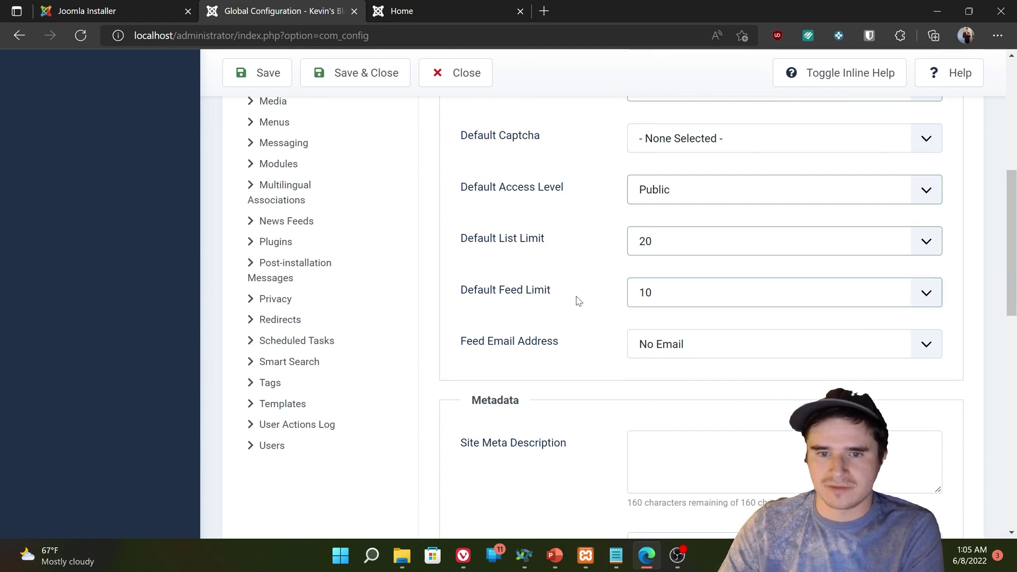
pyautogui.moveTo(573, 344); pyautogui.dragTo(445, 345)
pyautogui.click(523, 368)
pyautogui.scroll(-2, 522, 368)
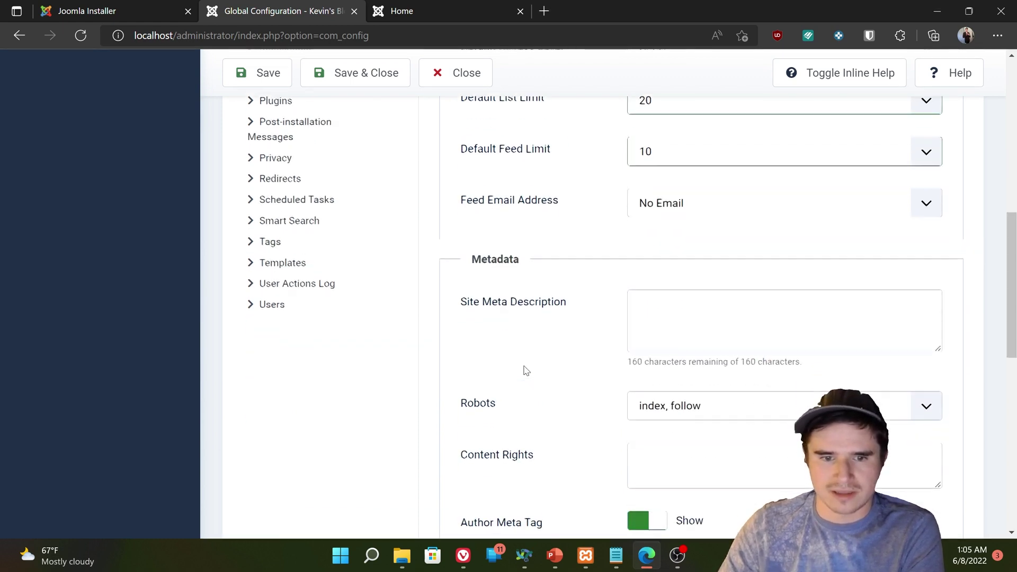
pyautogui.click(779, 295)
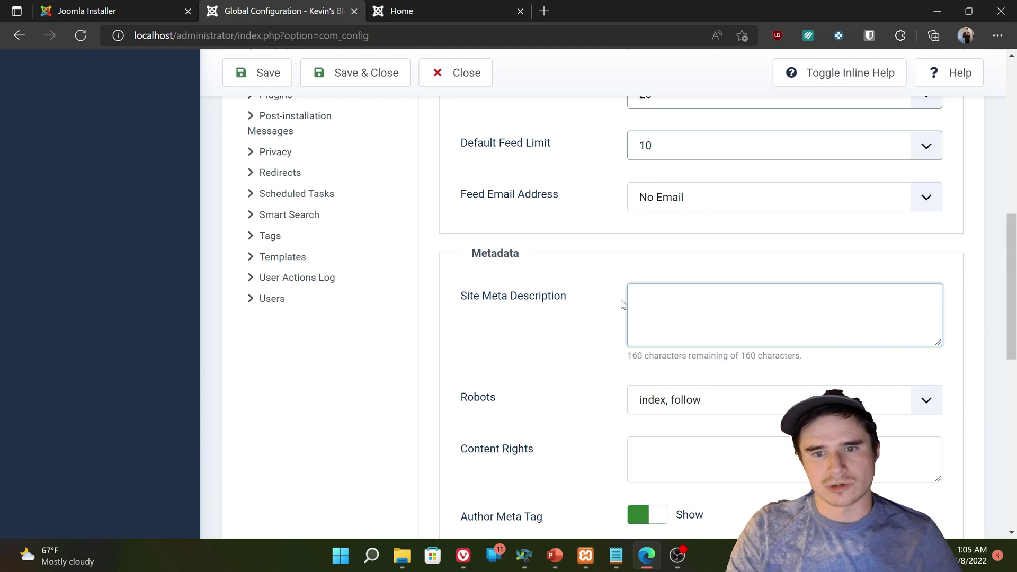
pyautogui.write('A ')
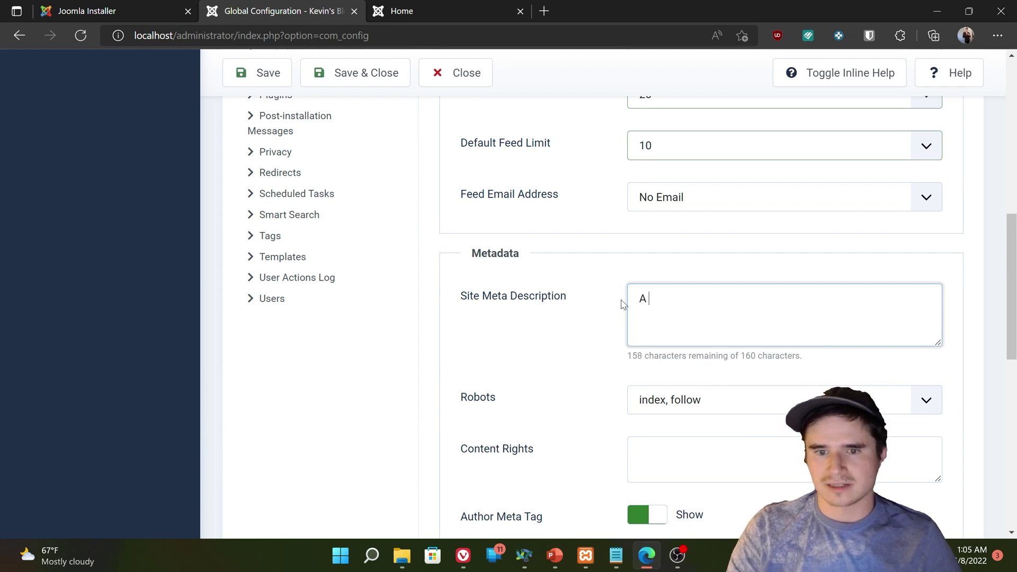
pyautogui.write('personal port')
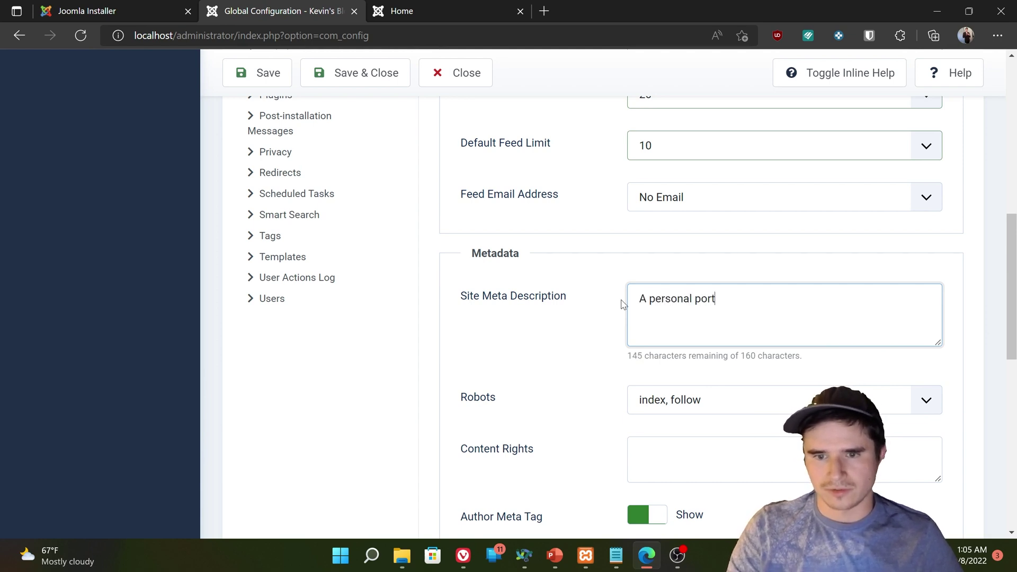
pyautogui.write('folio on Kevin.')
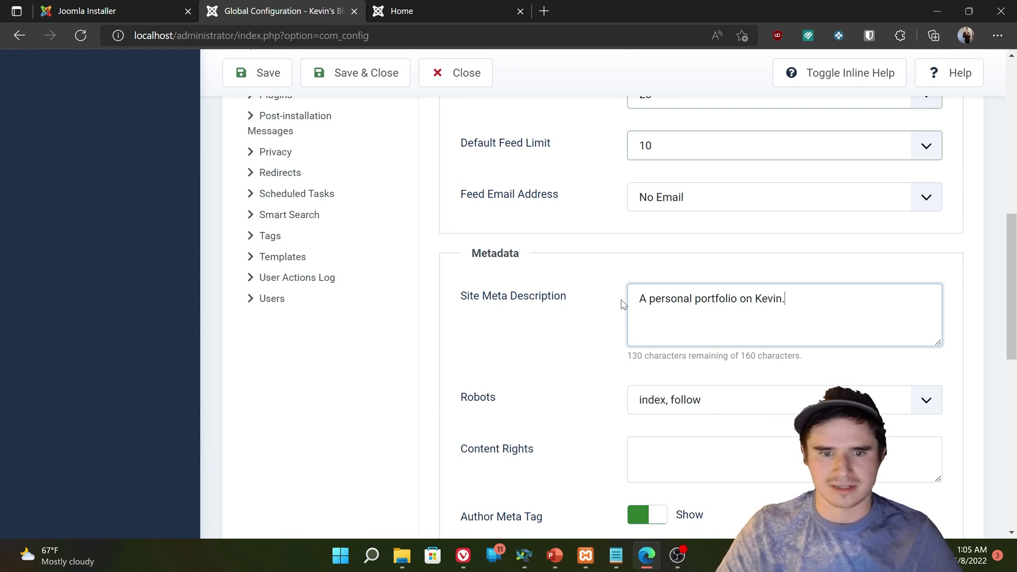
pyautogui.scroll(-1, 623, 302)
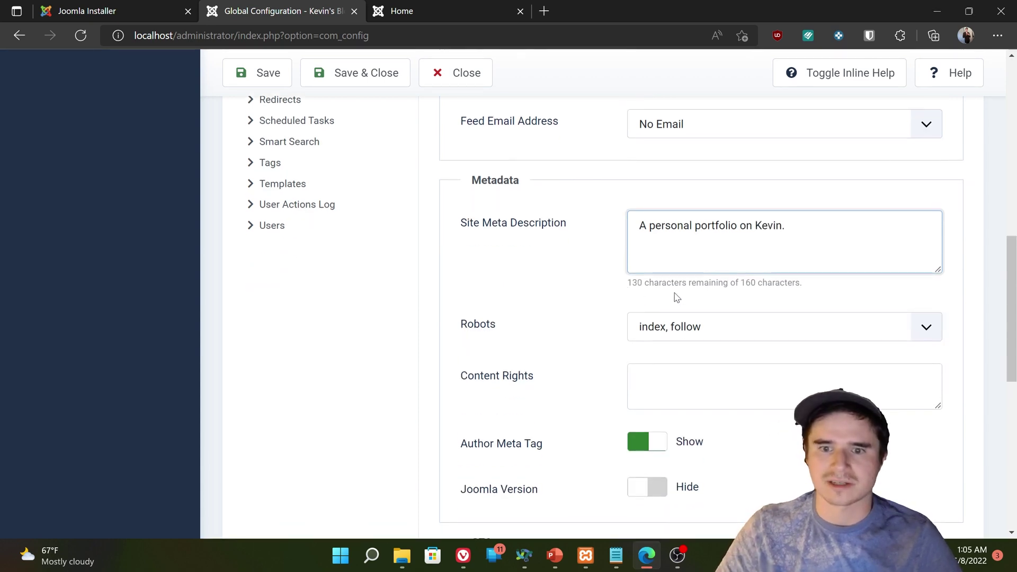
pyautogui.scroll(-1, 506, 387)
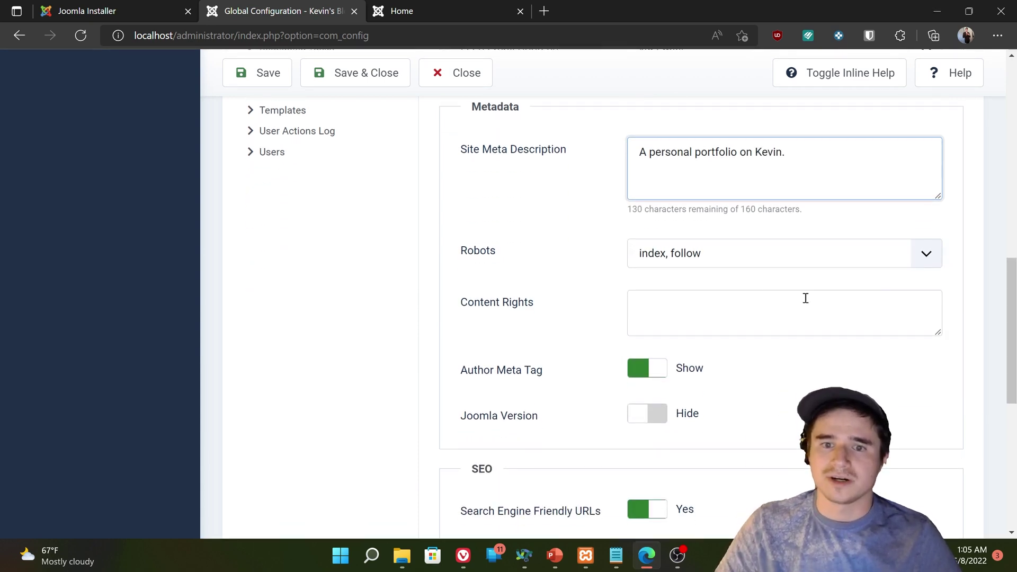
pyautogui.click(767, 264)
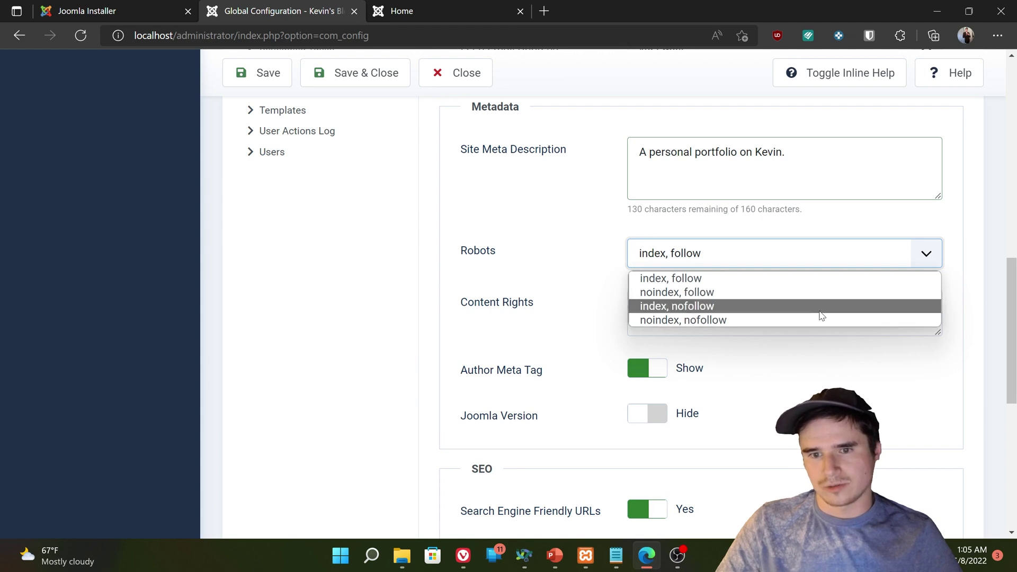
pyautogui.click(835, 286)
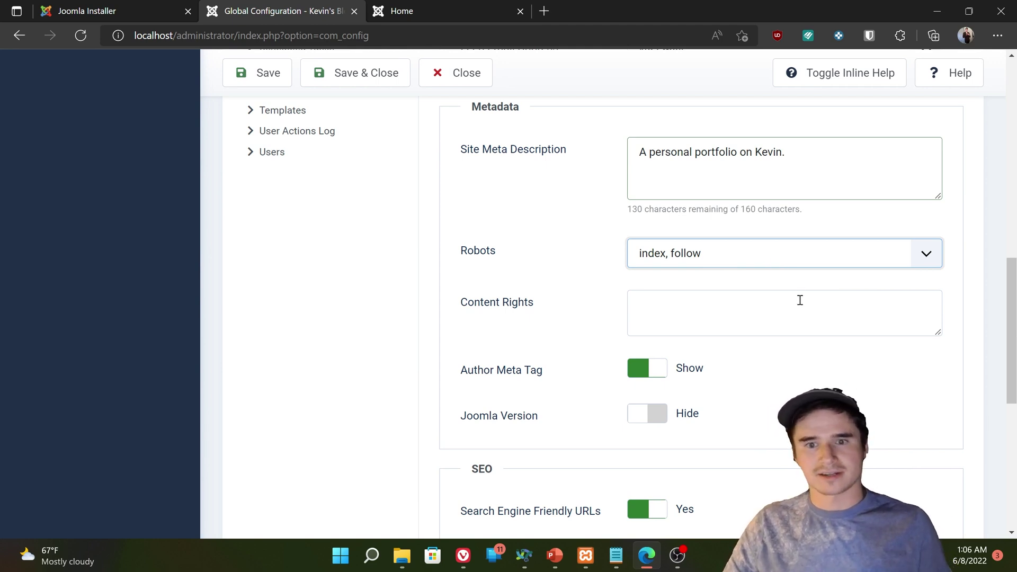
pyautogui.click(854, 263)
pyautogui.click(793, 281)
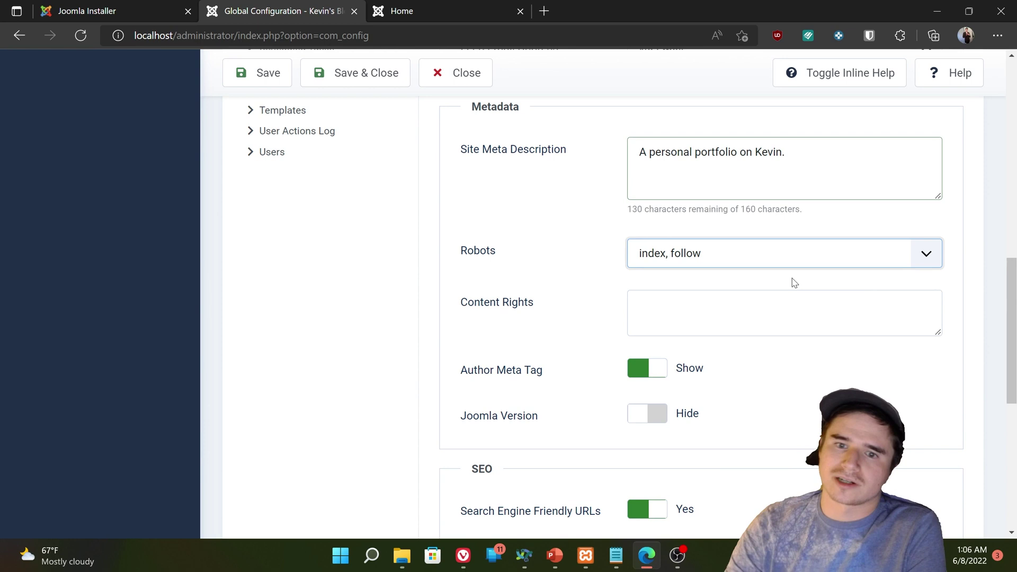
pyautogui.click(777, 249)
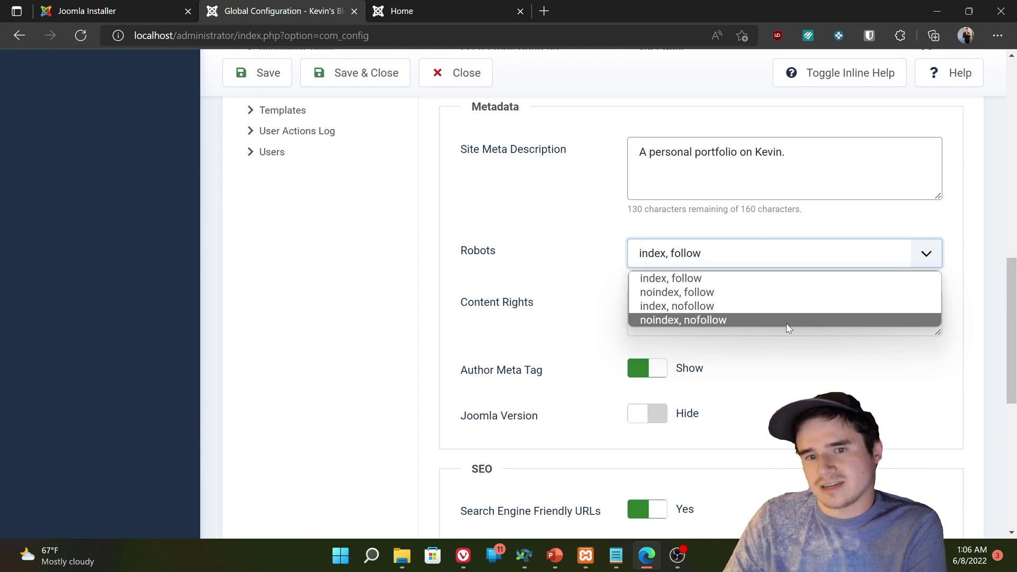
pyautogui.click(509, 319)
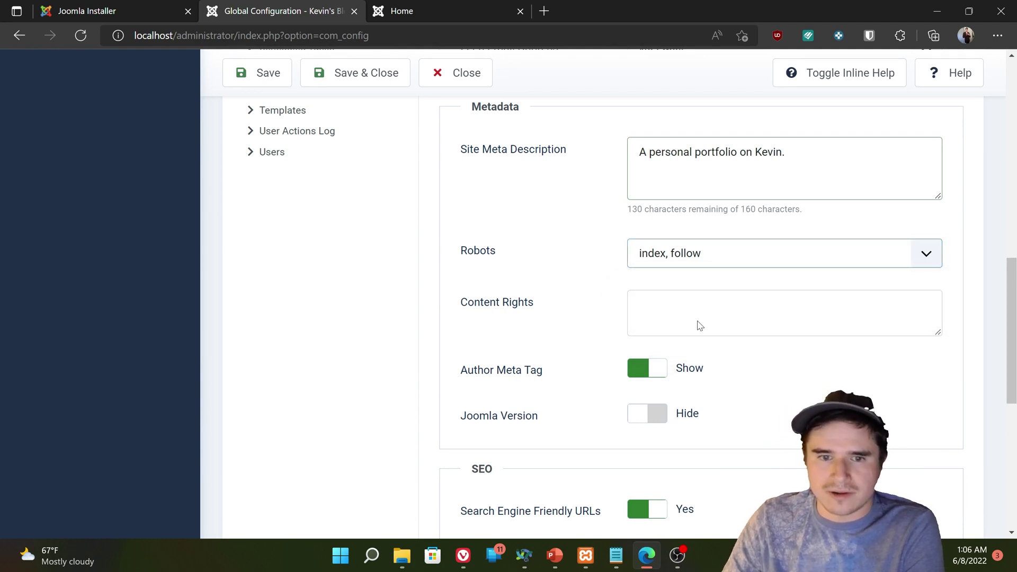
pyautogui.click(742, 318)
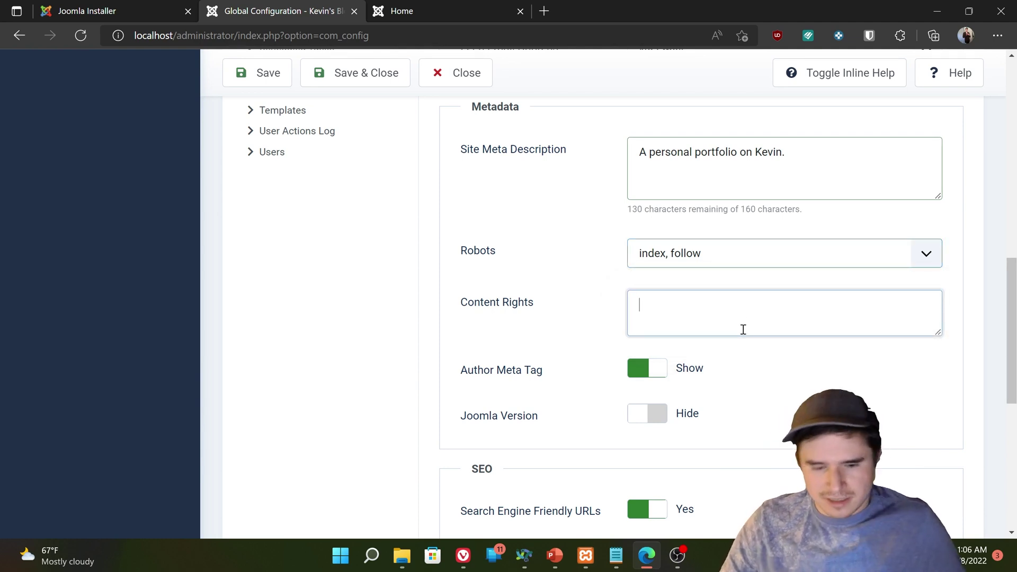
# Set the Content Rights field to MIT.
pyautogui.write('MIT')
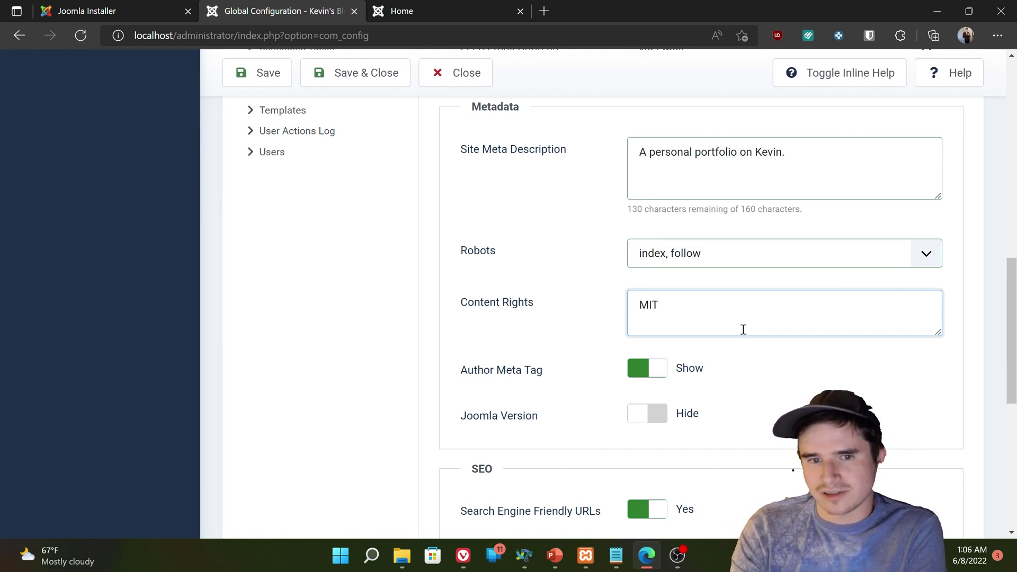
pyautogui.click(582, 310)
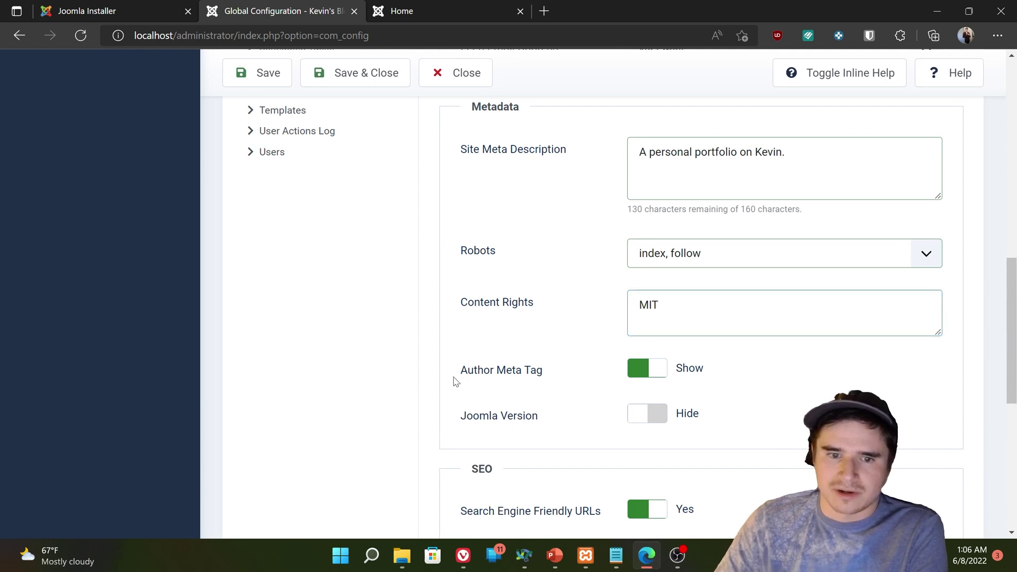
pyautogui.scroll(-3, 454, 381)
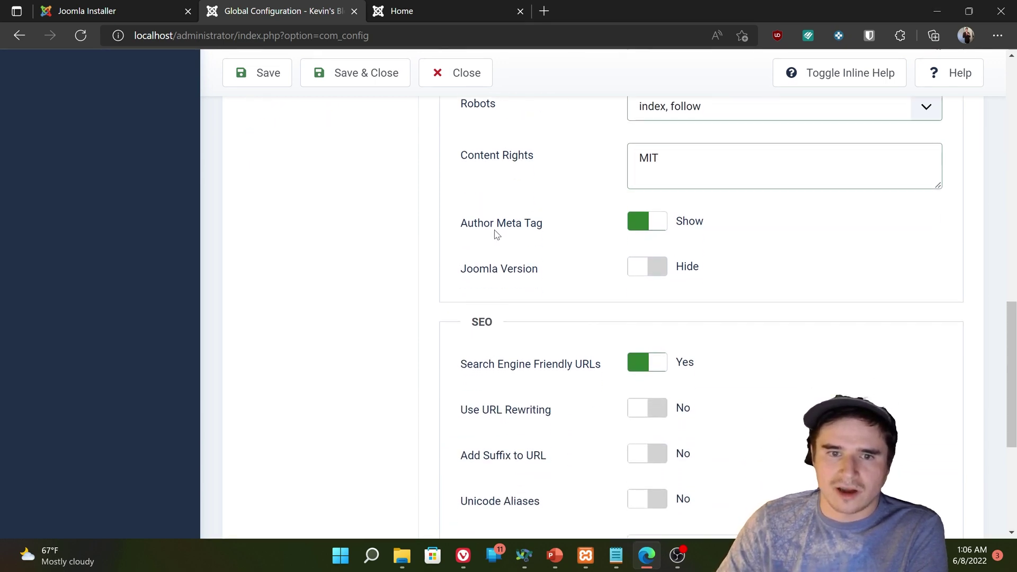
pyautogui.scroll(2, 536, 237)
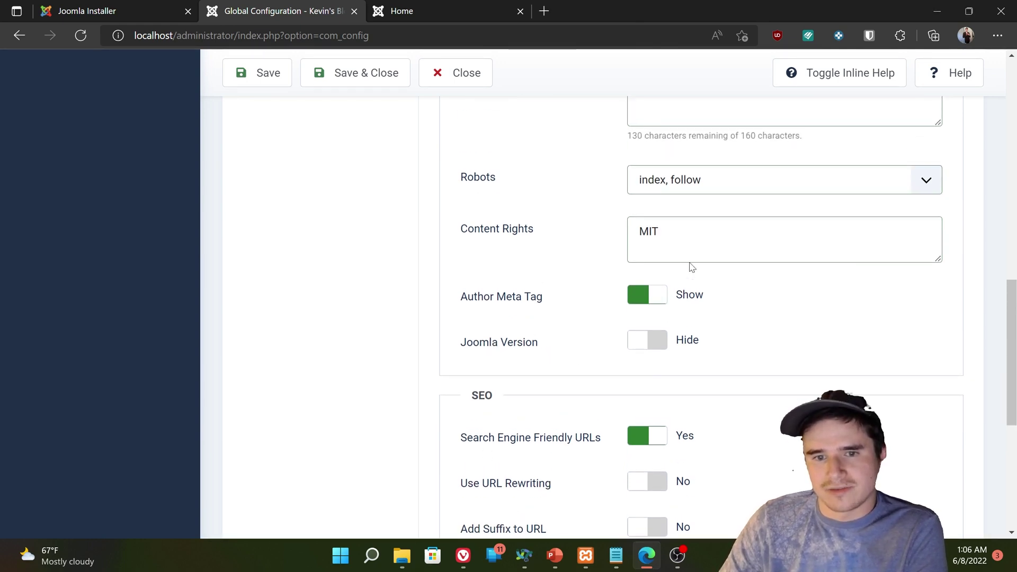
pyautogui.click(706, 231)
pyautogui.click(540, 283)
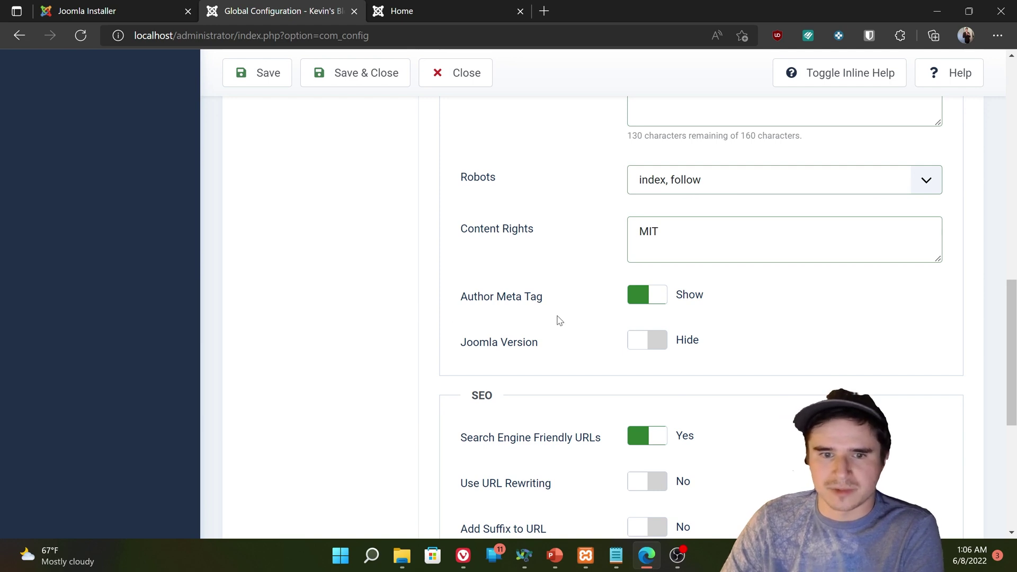
# Scroll past Metadata to the SEO section, with Search Engine Friendly URLs on.
pyautogui.scroll(-1, 599, 356)
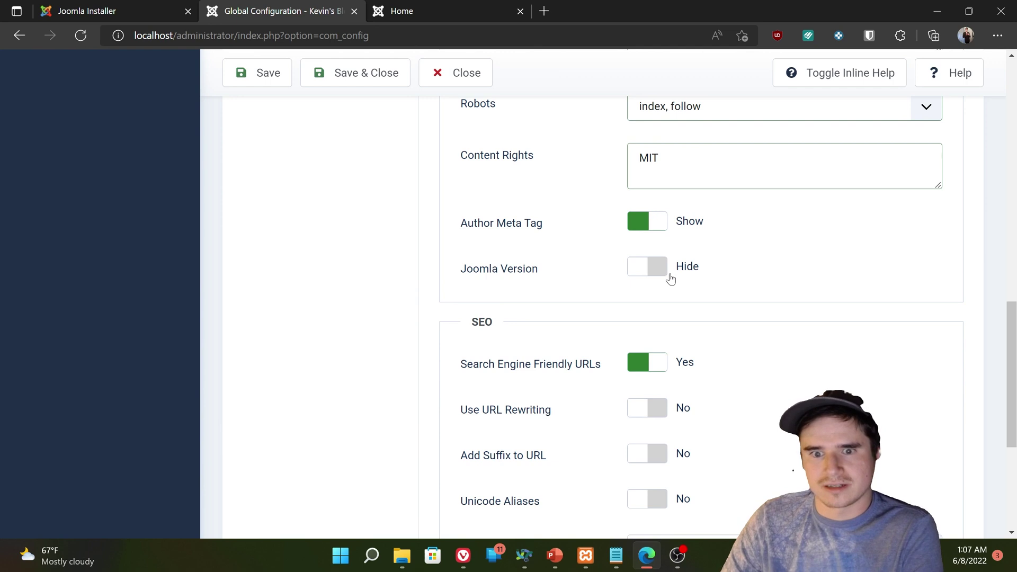
pyautogui.scroll(-1, 574, 370)
pyautogui.scroll(-2, 560, 358)
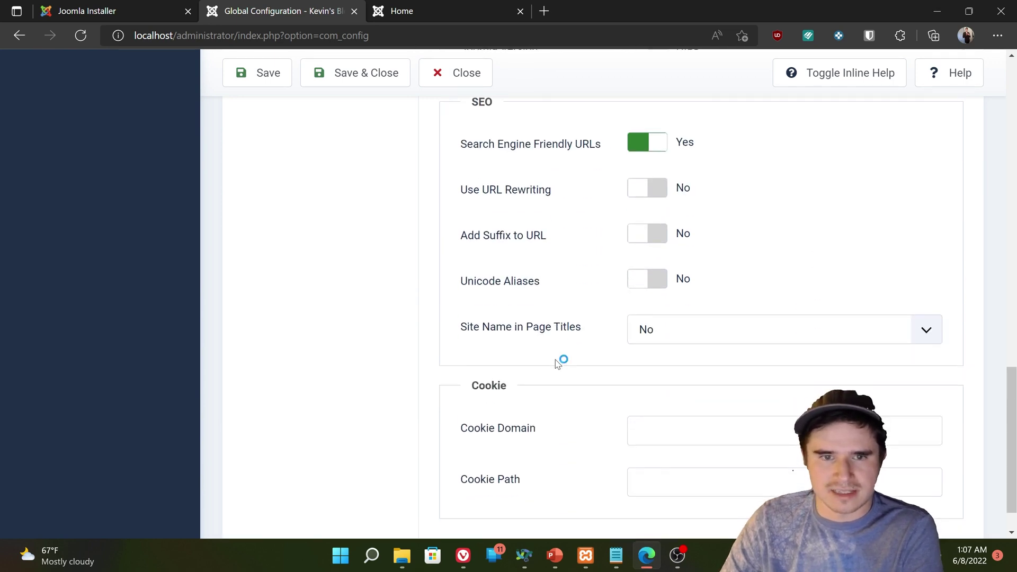
pyautogui.scroll(1, 558, 361)
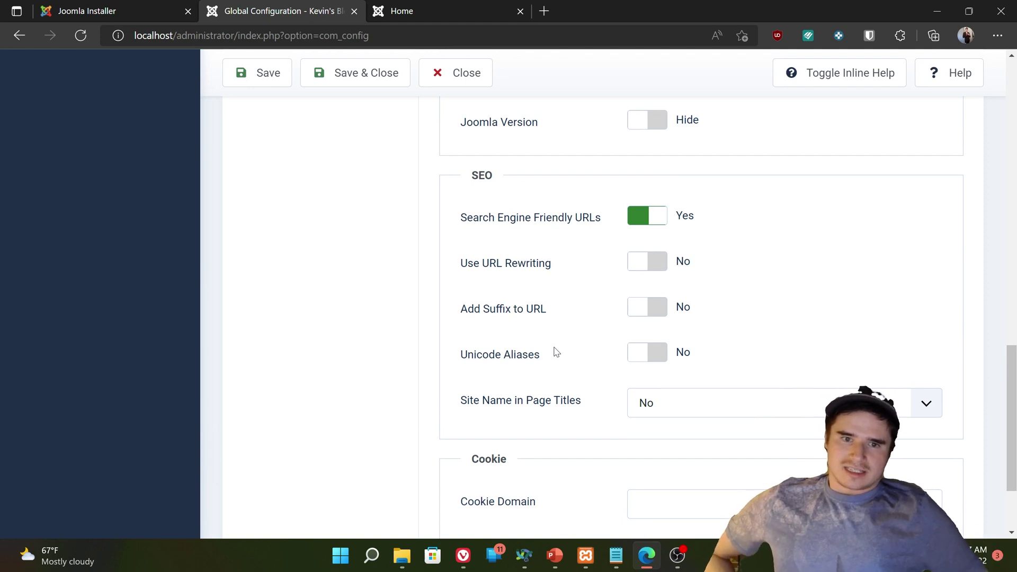
pyautogui.scroll(4, 552, 352)
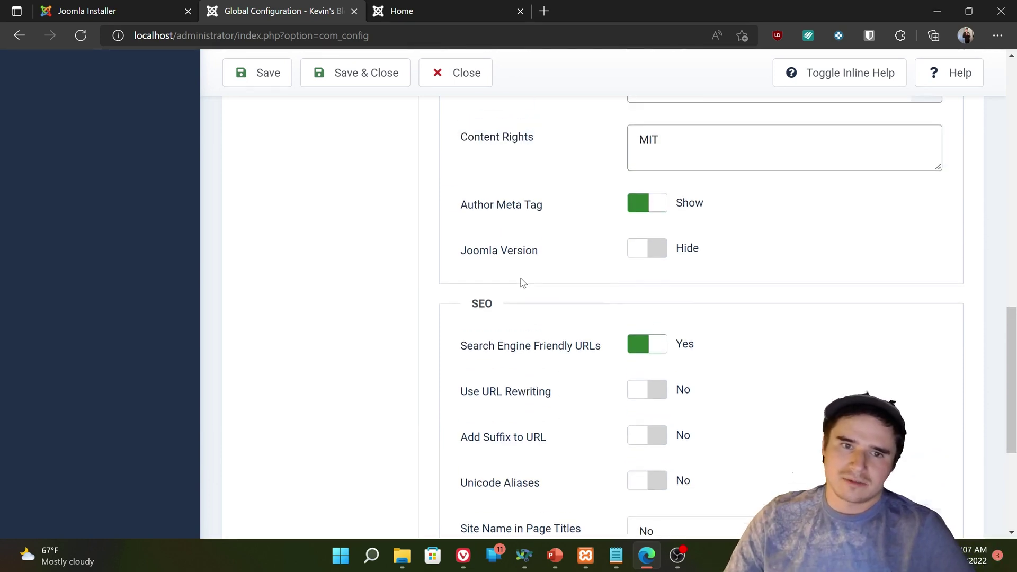
pyautogui.scroll(-1, 535, 301)
pyautogui.scroll(-3, 539, 303)
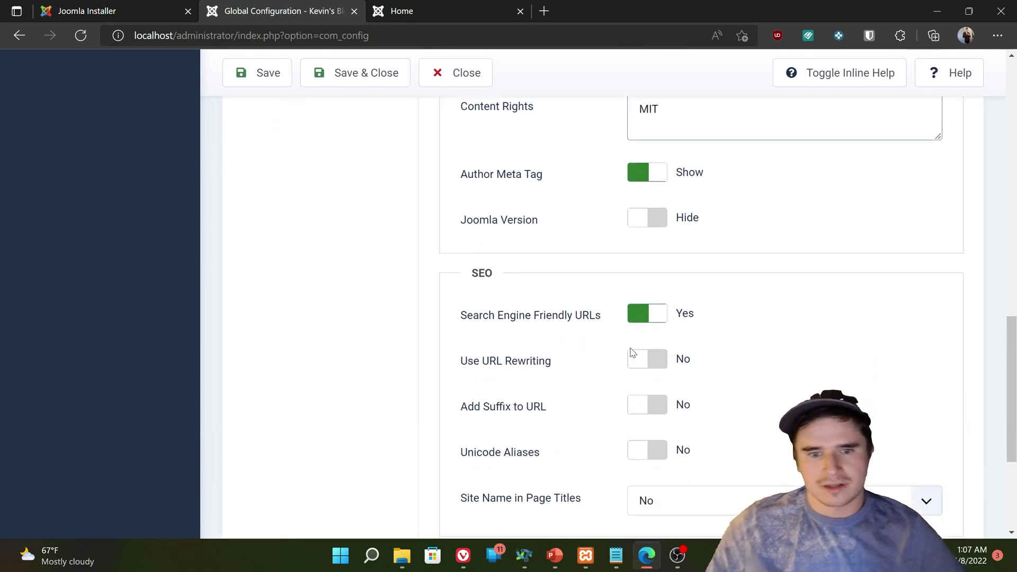
pyautogui.scroll(1, 622, 318)
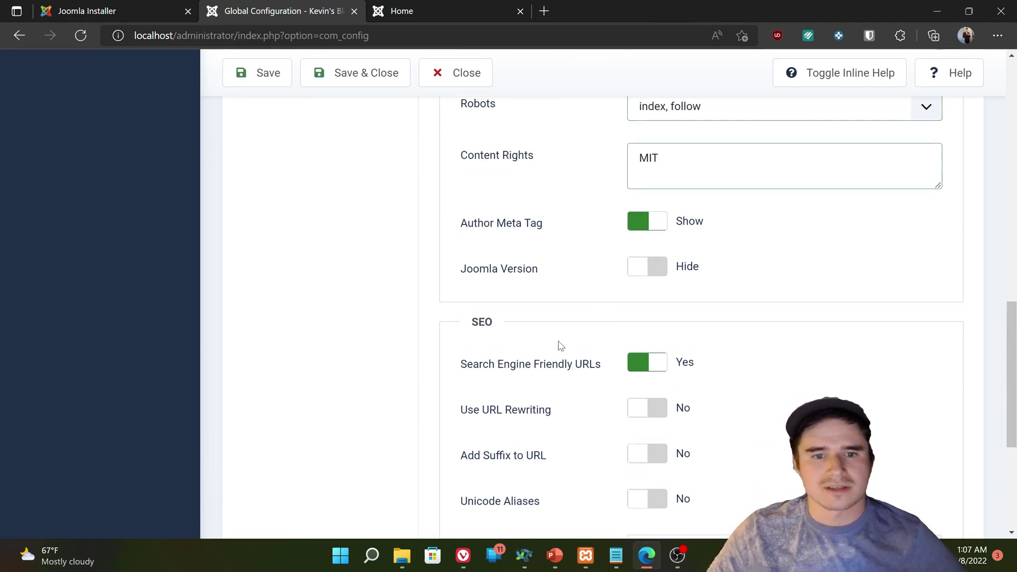
pyautogui.scroll(-1, 561, 346)
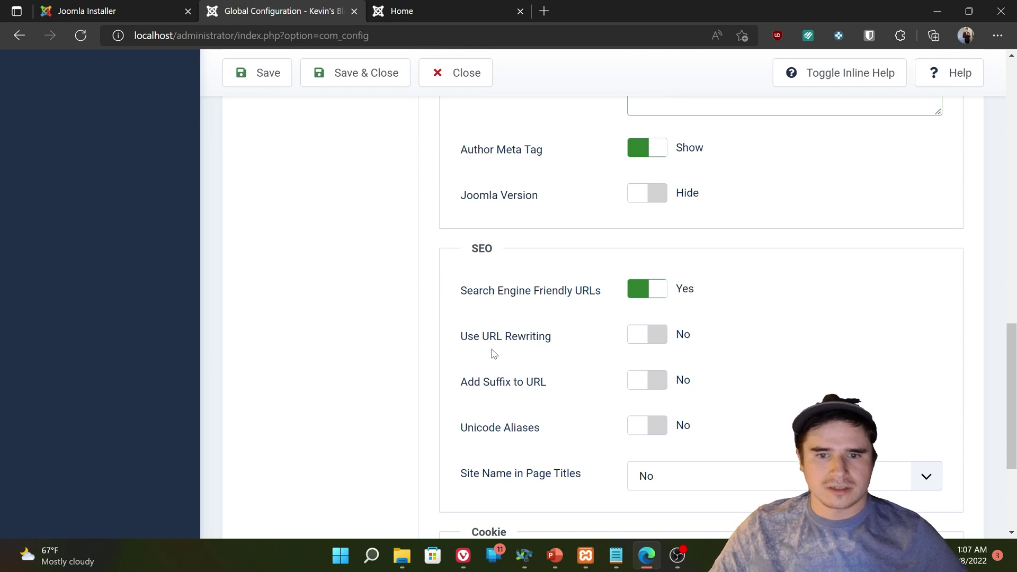
pyautogui.scroll(-1, 558, 401)
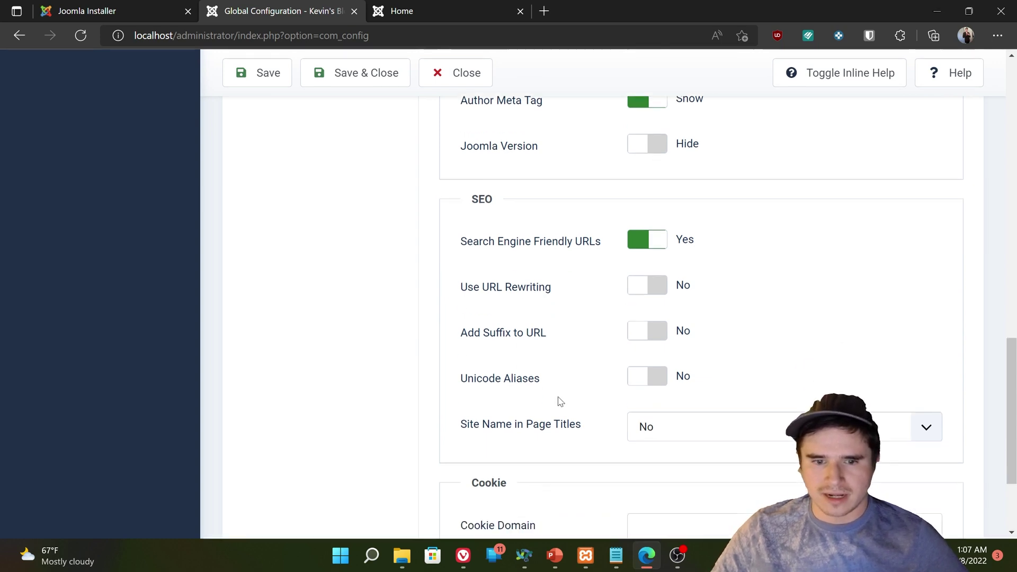
# Set Site Name in Page Titles to After and save the Global Configuration.
pyautogui.click(738, 414)
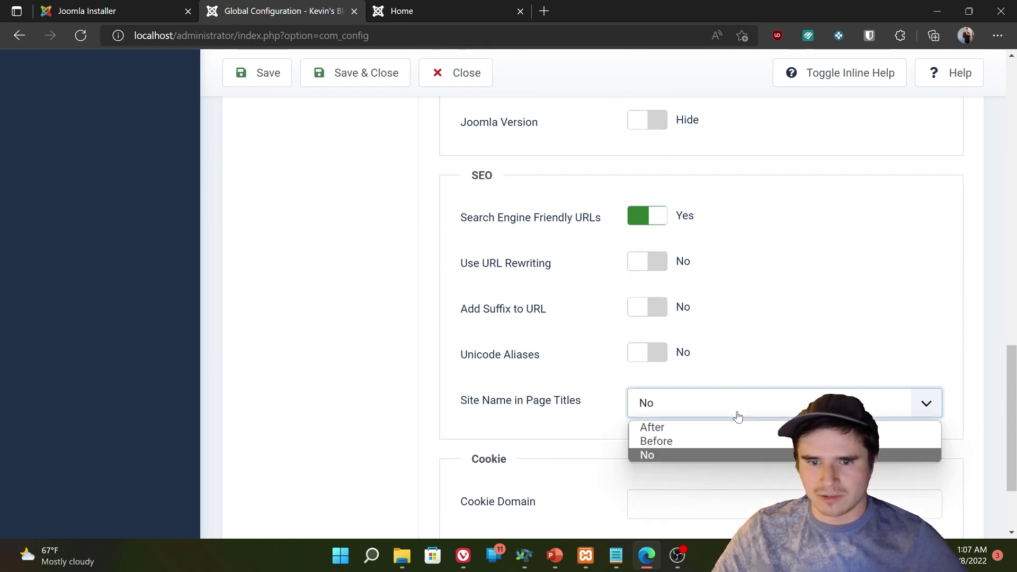
pyautogui.click(715, 434)
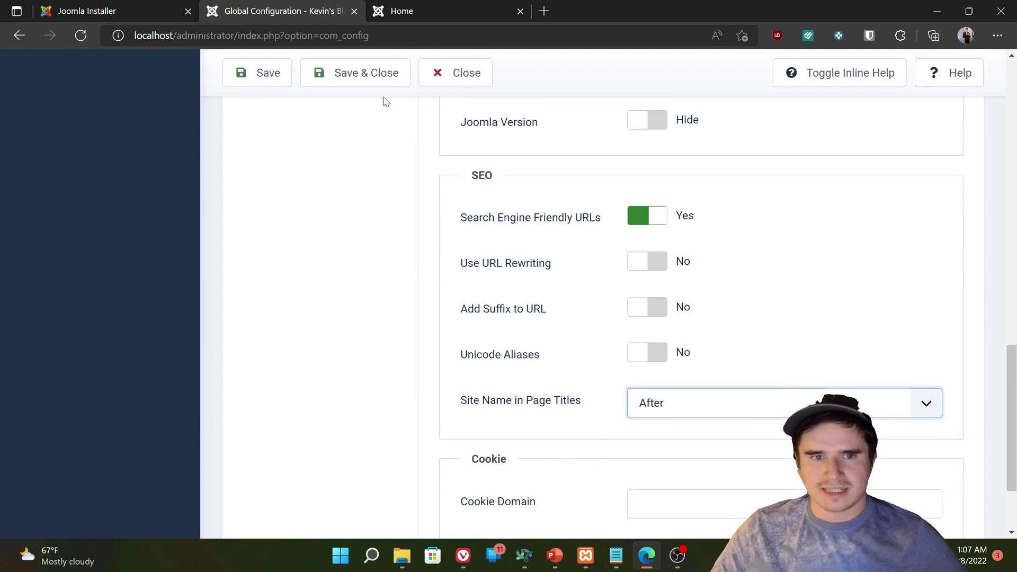
pyautogui.click(270, 85)
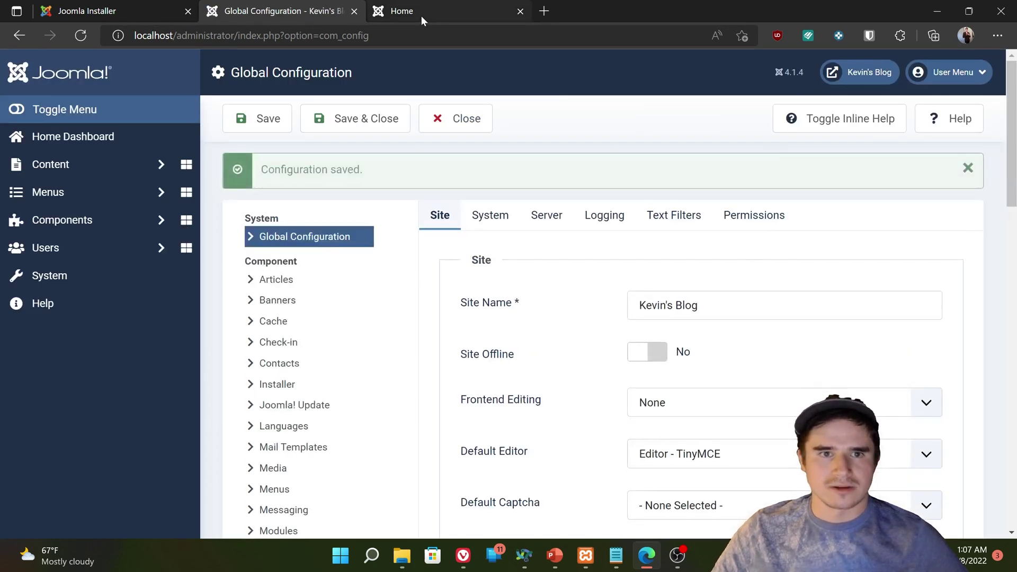
# Reload the front-end Home tab to confirm it reads 'Home - Kevin's Blog'.
pyautogui.click(421, 16)
pyautogui.rightClick(282, 280)
pyautogui.click(339, 166)
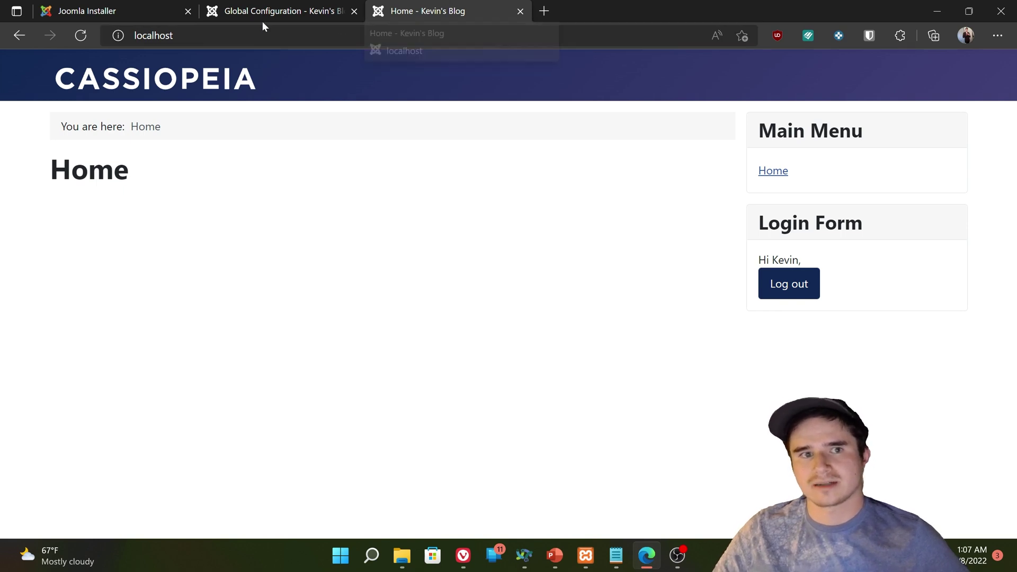
# Back in Global Configuration, look over the Cookie Domain and Cookie Path fields.
pyautogui.click(251, 13)
pyautogui.scroll(-15, 540, 393)
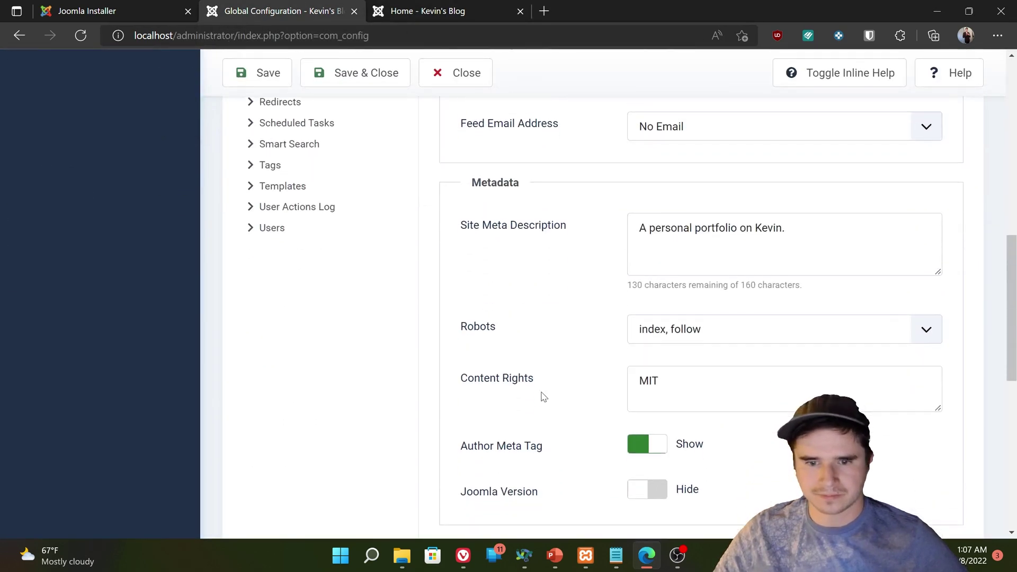
pyautogui.scroll(-5, 543, 397)
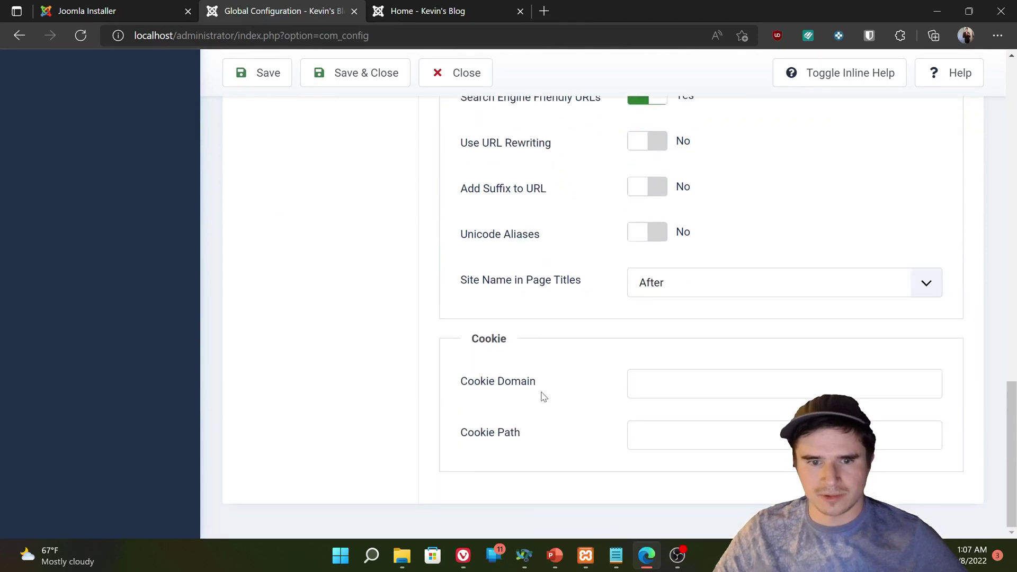
pyautogui.click(666, 371)
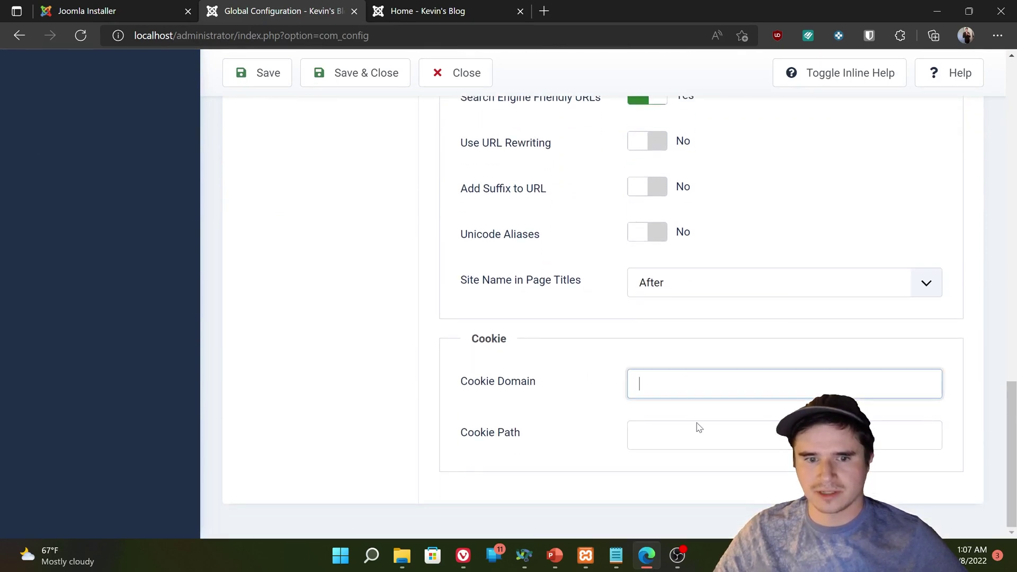
pyautogui.click(697, 425)
pyautogui.scroll(20, 574, 430)
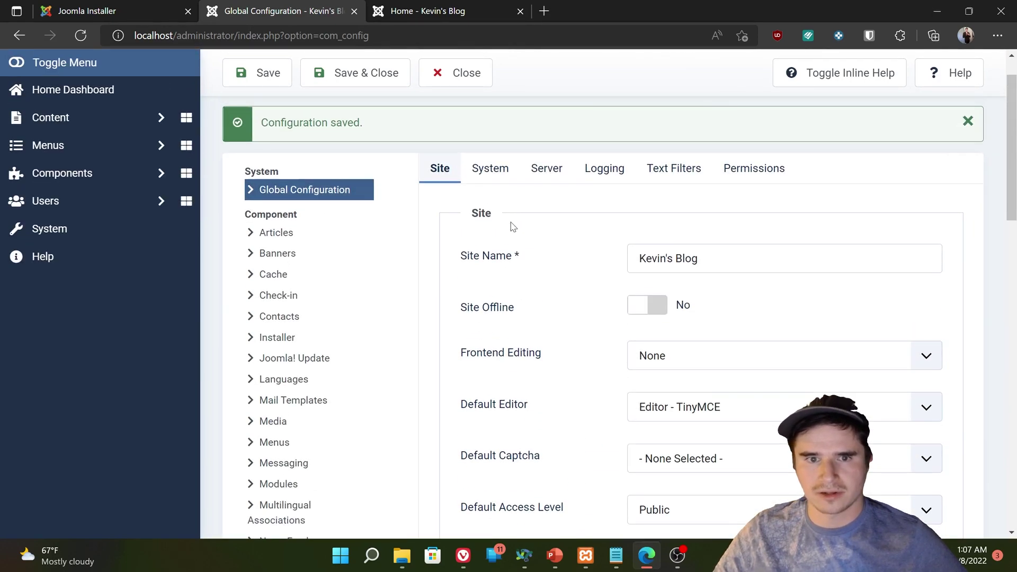
# Review the System tab's Debug, Cache and Session settings.
pyautogui.click(490, 173)
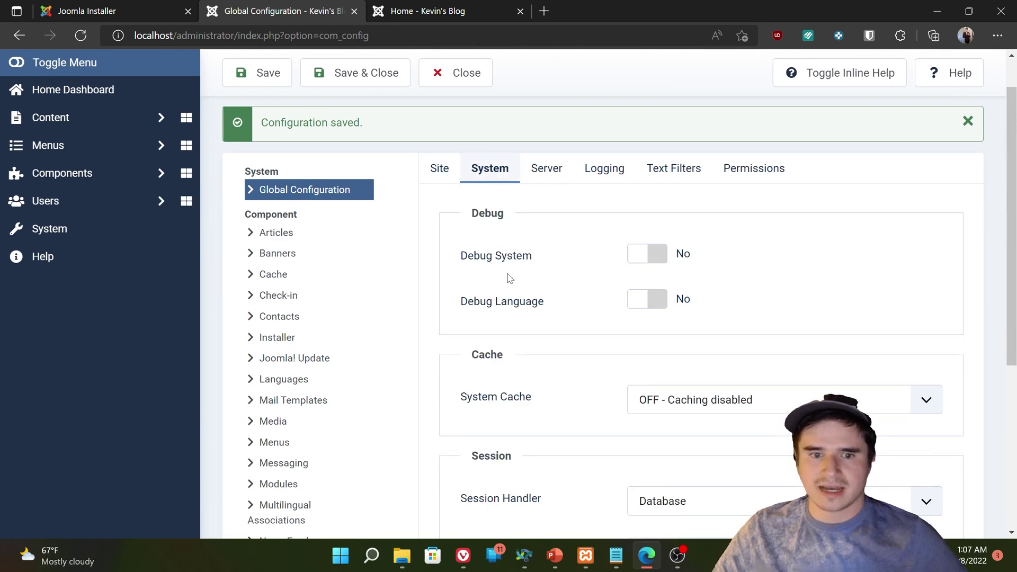
pyautogui.scroll(-4, 510, 278)
pyautogui.scroll(1, 525, 284)
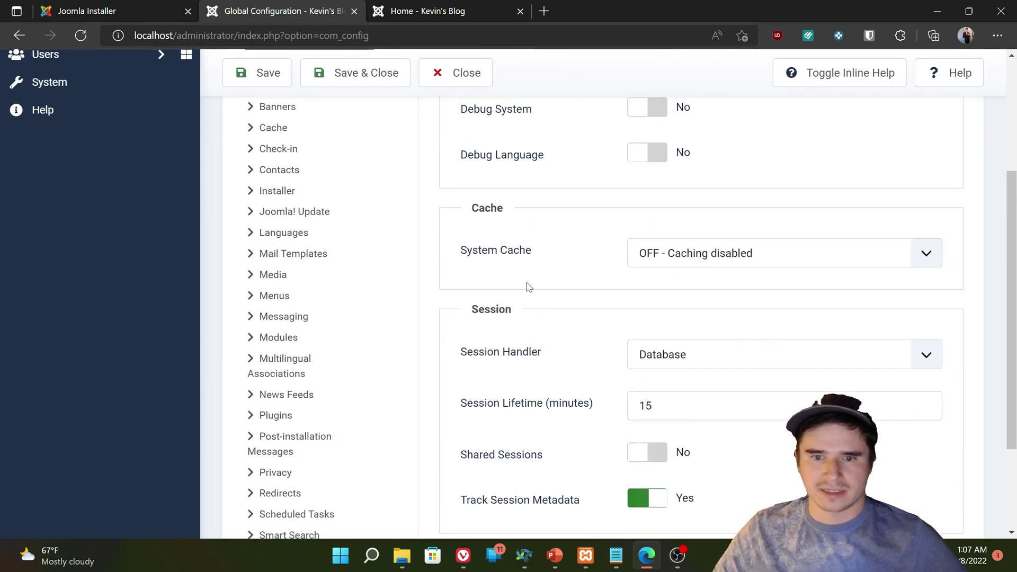
pyautogui.scroll(-3, 547, 331)
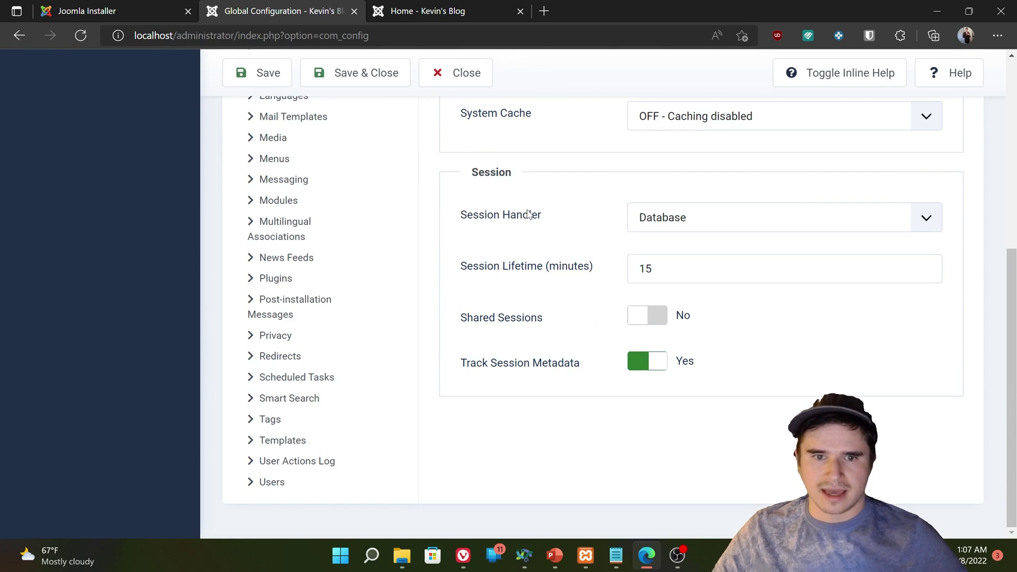
pyautogui.scroll(1, 566, 227)
pyautogui.scroll(2, 559, 244)
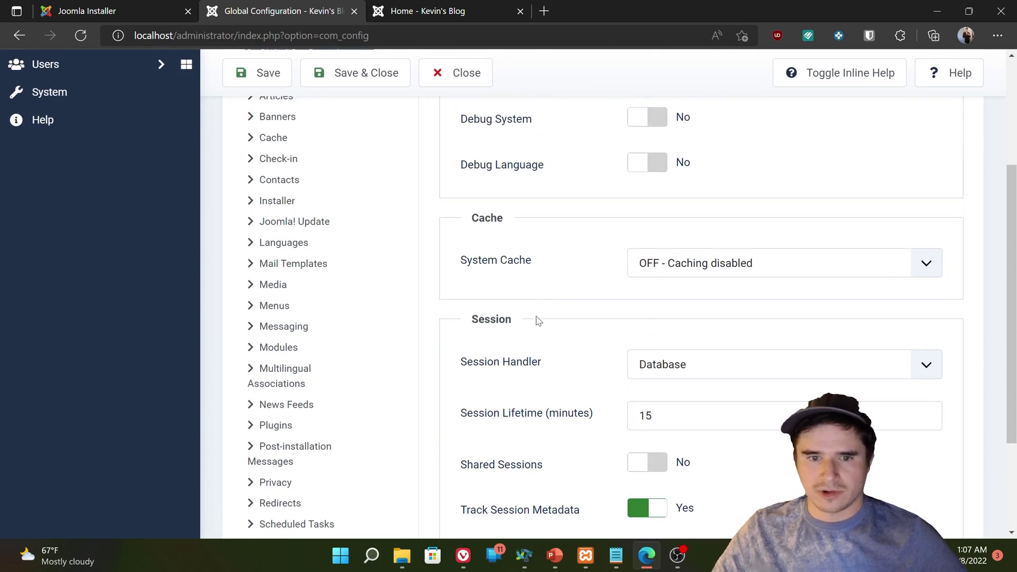
pyautogui.scroll(-2, 539, 326)
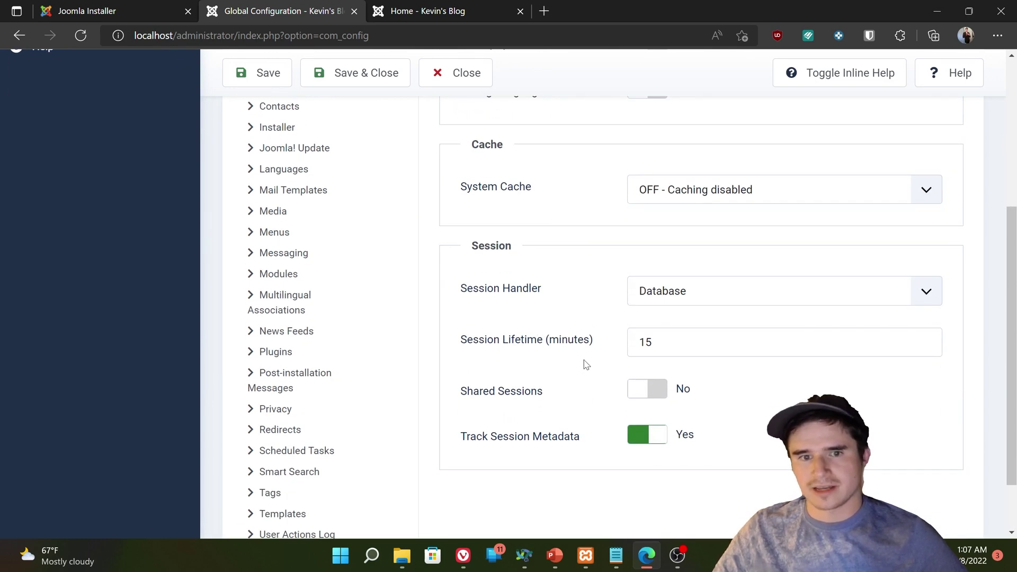
# Save the configuration again and glance at the Server tab before returning to System.
pyautogui.press('j')
pyautogui.press('a')
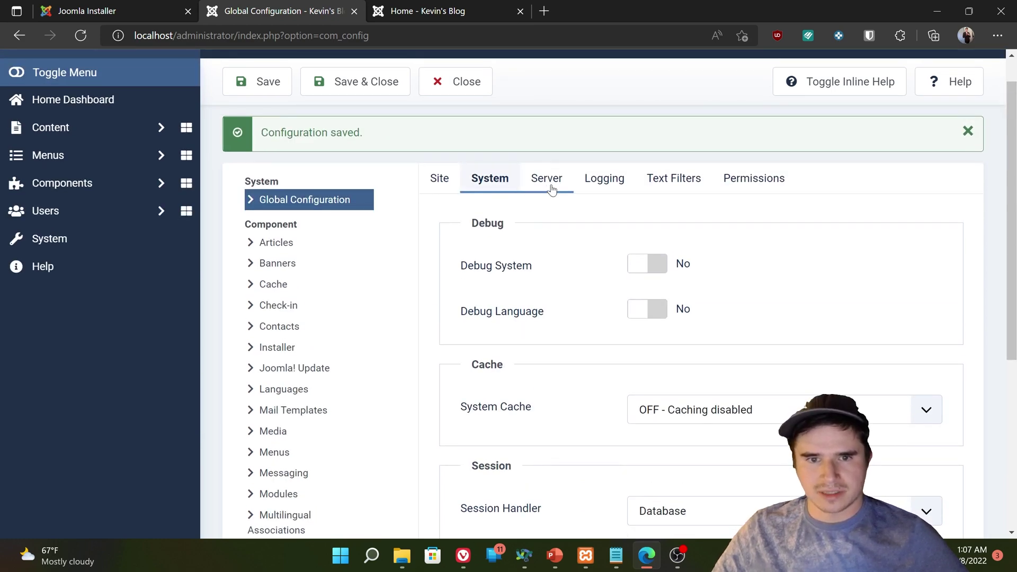
pyautogui.click(551, 186)
pyautogui.click(512, 185)
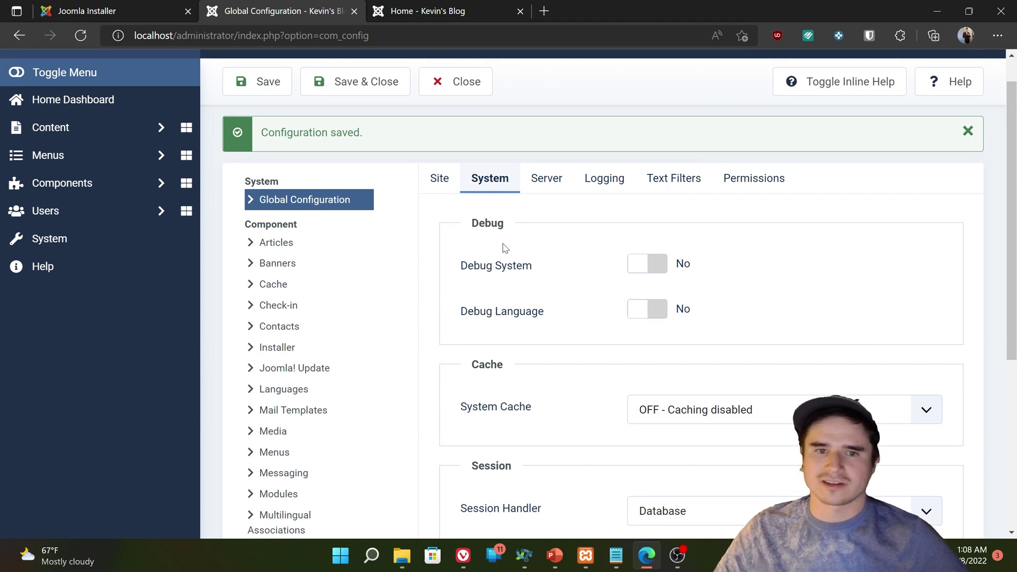
# In the Server tab's Location settings, set Website Time Zone to New York.
pyautogui.click(550, 187)
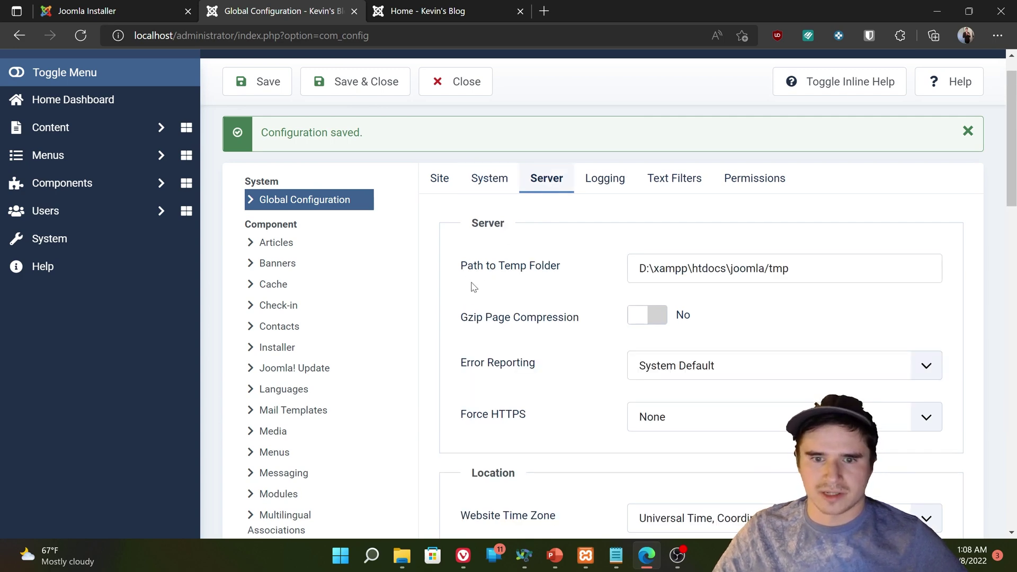
pyautogui.scroll(-1, 411, 334)
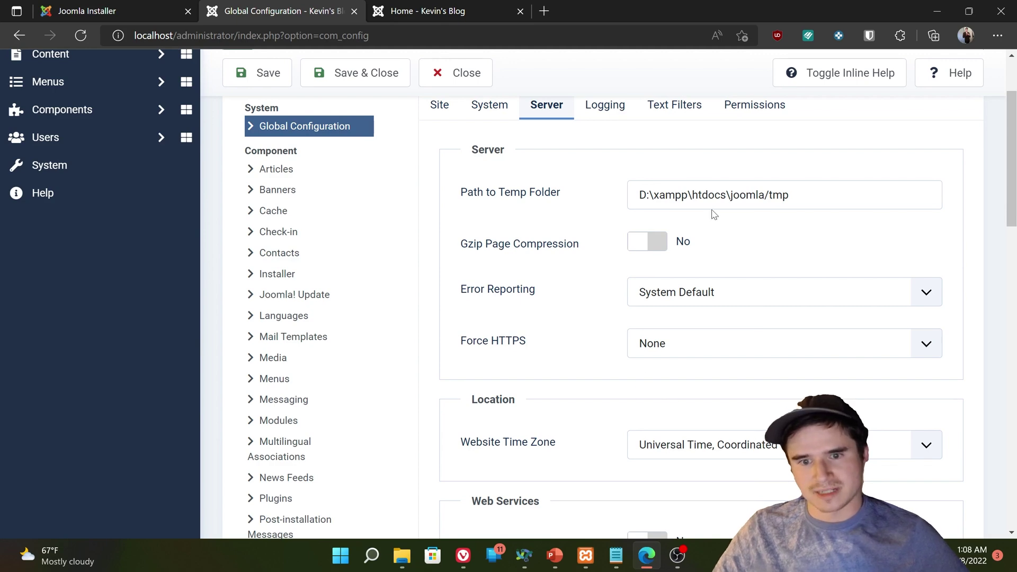
pyautogui.scroll(-2, 617, 302)
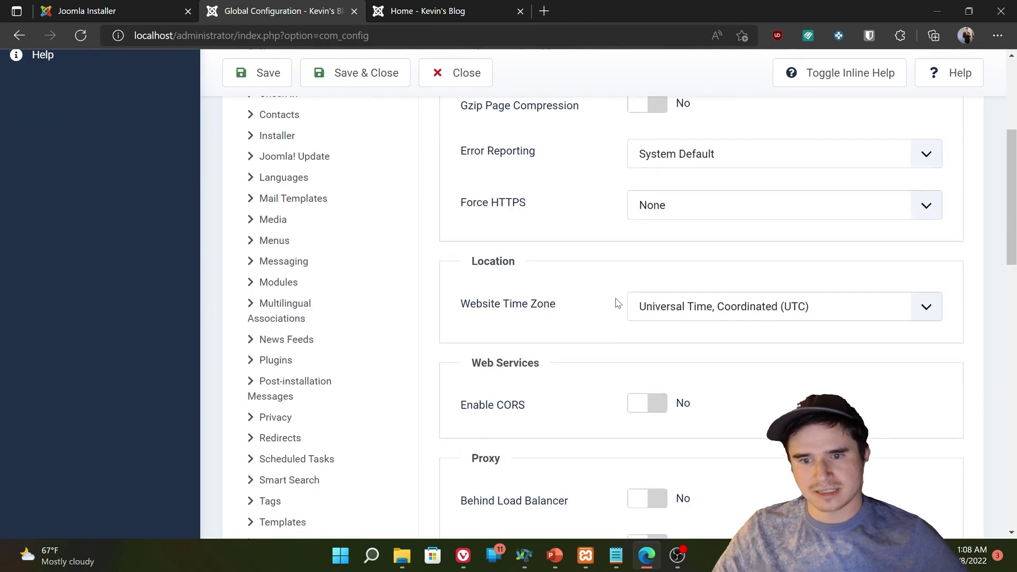
pyautogui.moveTo(480, 299); pyautogui.dragTo(536, 294)
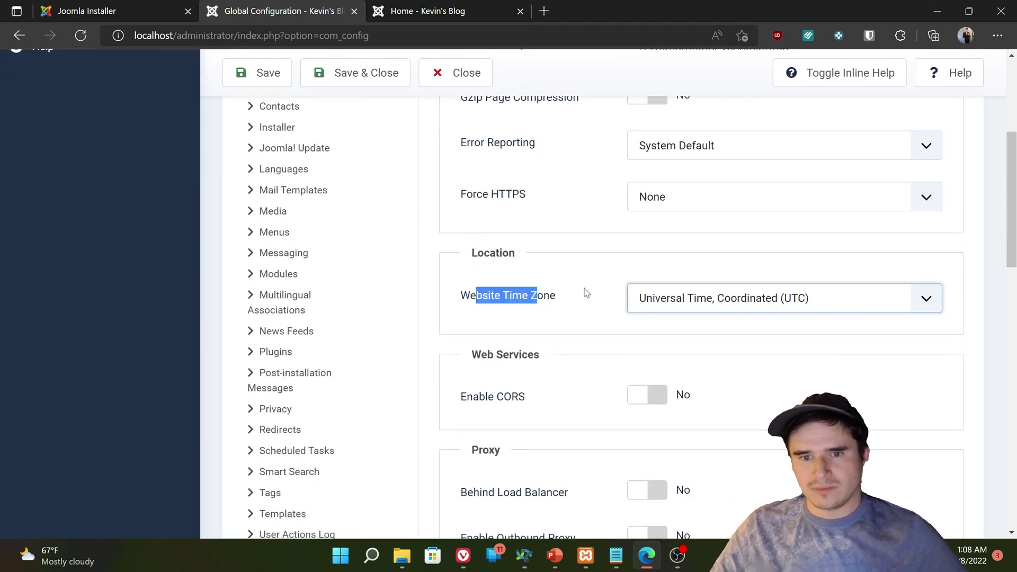
pyautogui.click(522, 288)
pyautogui.click(760, 298)
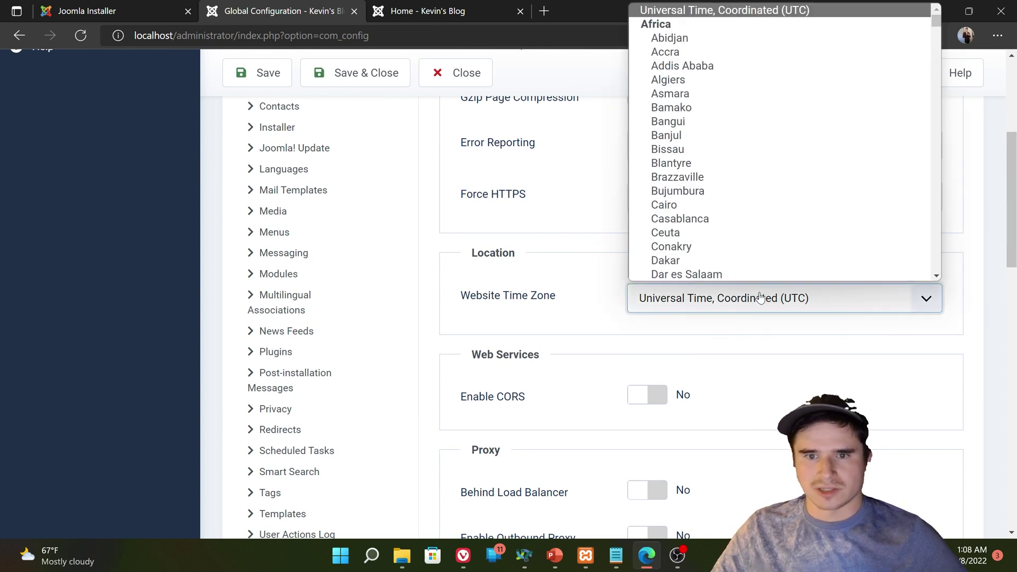
pyautogui.scroll(-3, 698, 209)
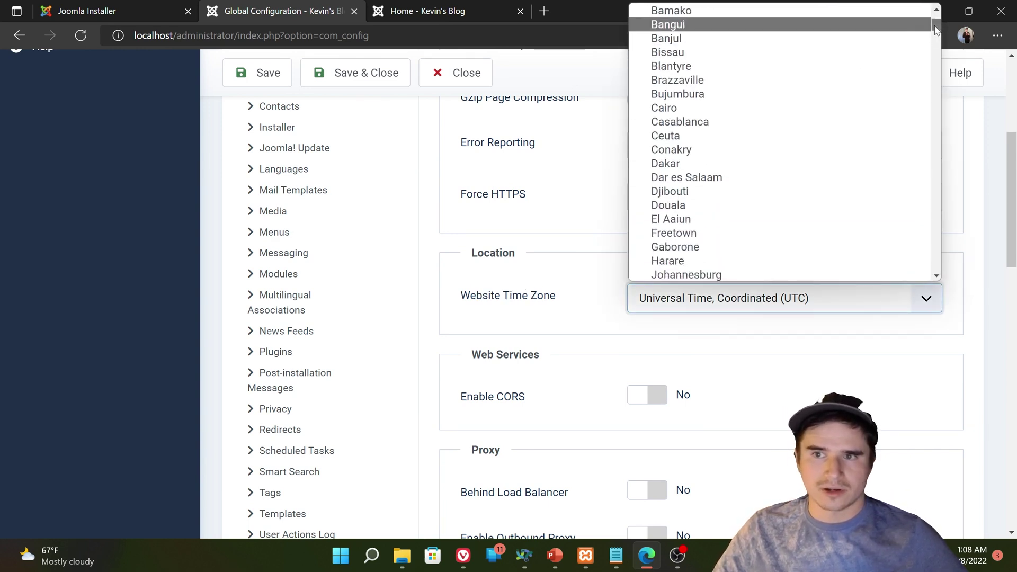
pyautogui.moveTo(936, 26); pyautogui.dragTo(936, 107)
pyautogui.click(867, 141)
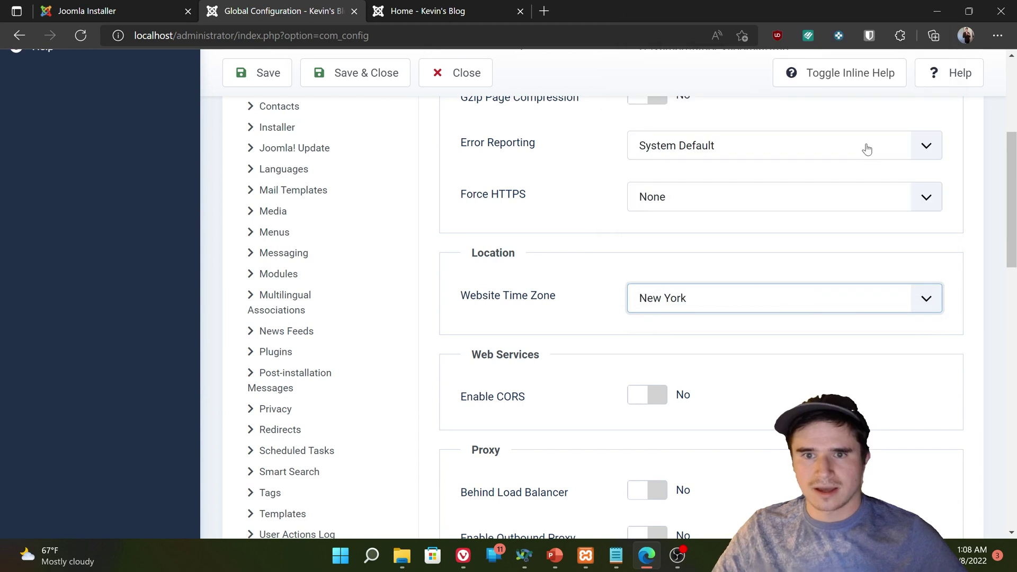
pyautogui.scroll(-1, 580, 347)
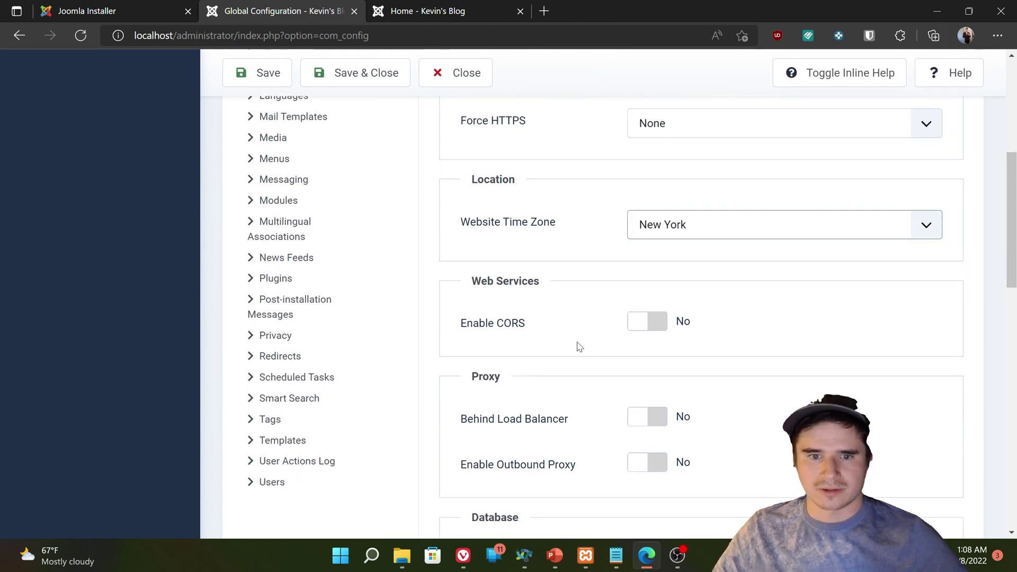
pyautogui.scroll(-1, 620, 291)
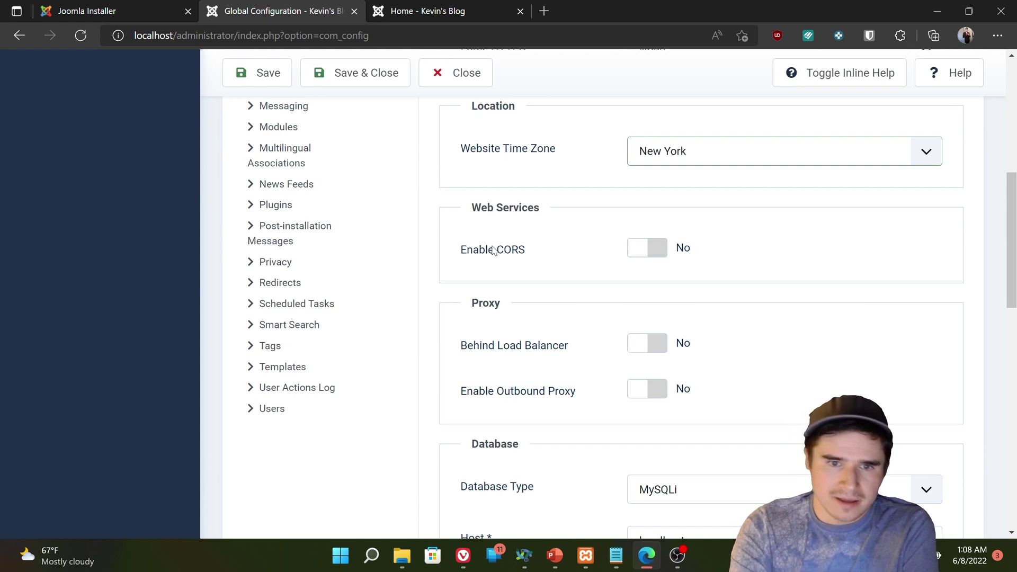
# In the Server tab's Mail settings, switch Send Mail to No.
pyautogui.moveTo(532, 249); pyautogui.dragTo(475, 257)
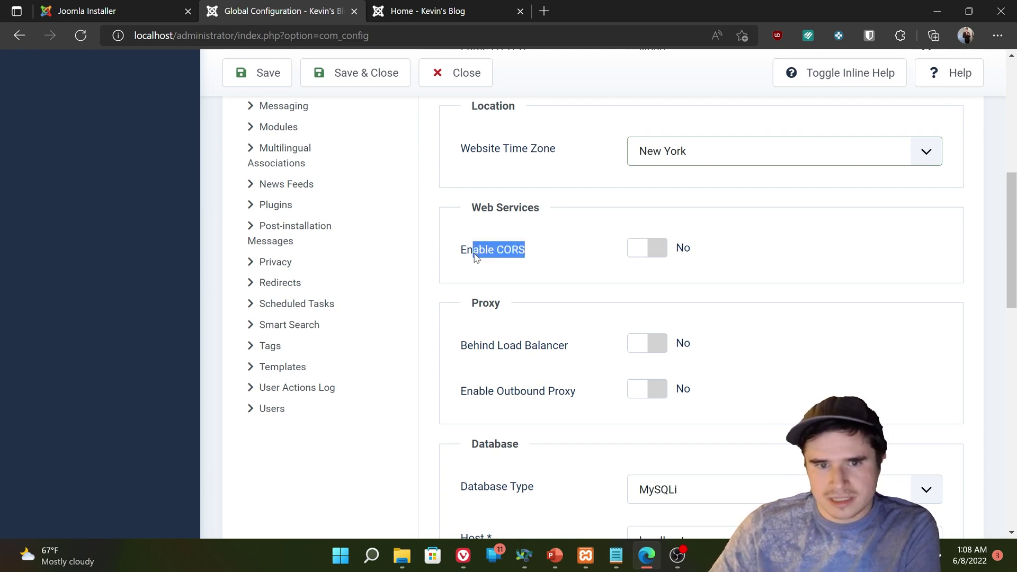
pyautogui.click(450, 260)
pyautogui.scroll(-1, 452, 260)
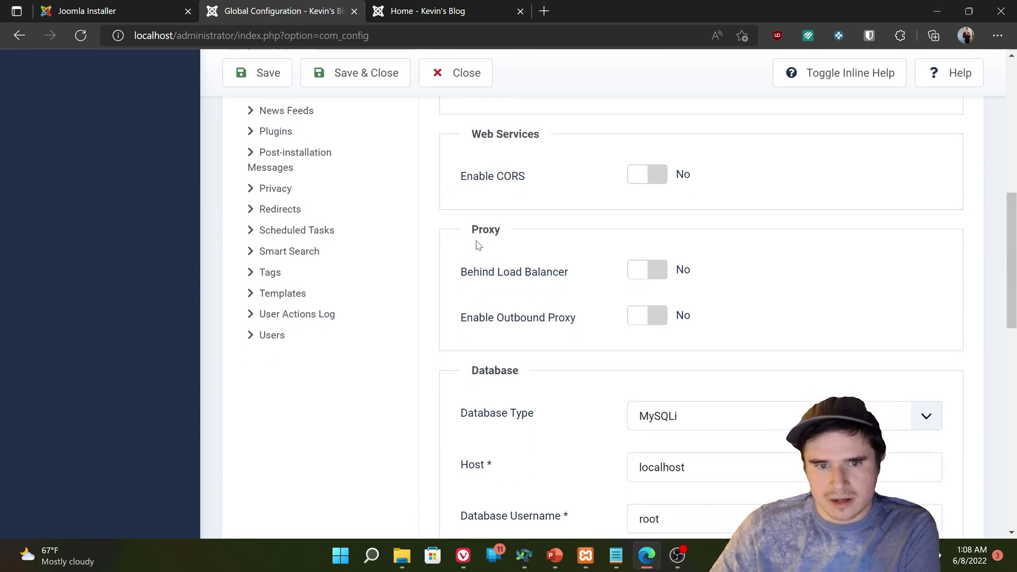
pyautogui.scroll(-1, 578, 234)
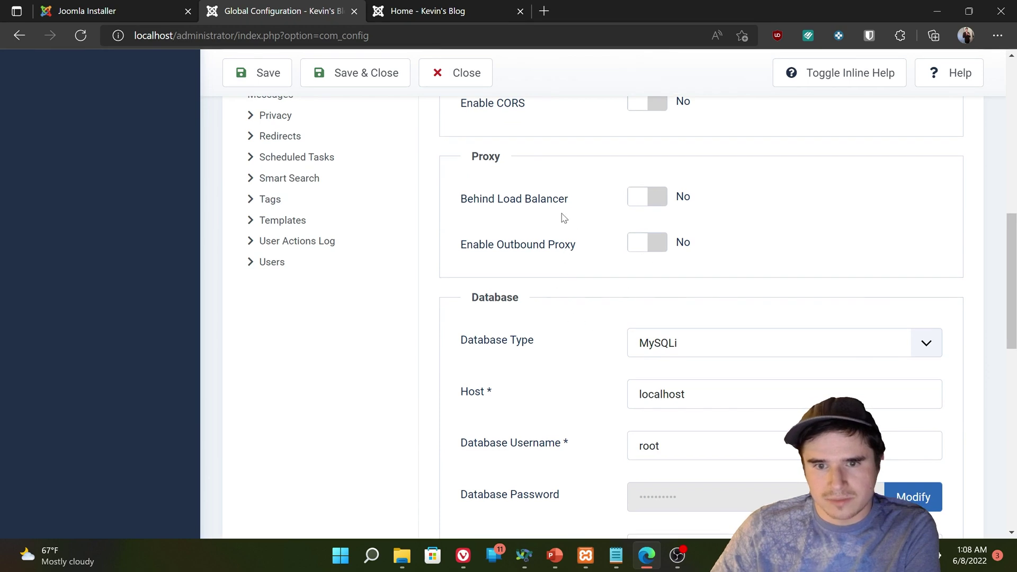
pyautogui.scroll(-2, 563, 217)
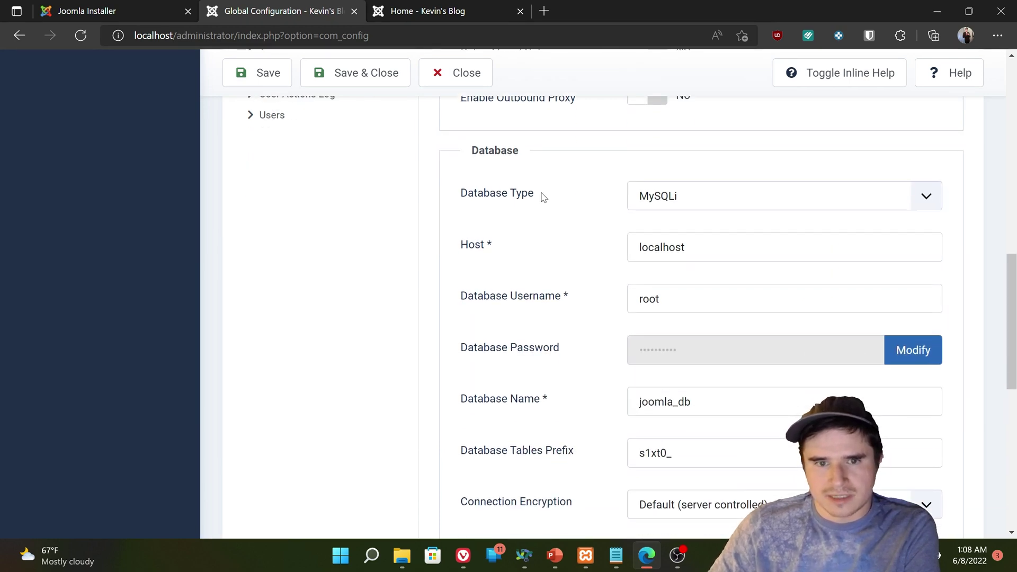
pyautogui.scroll(-1, 530, 199)
pyautogui.scroll(1, 545, 204)
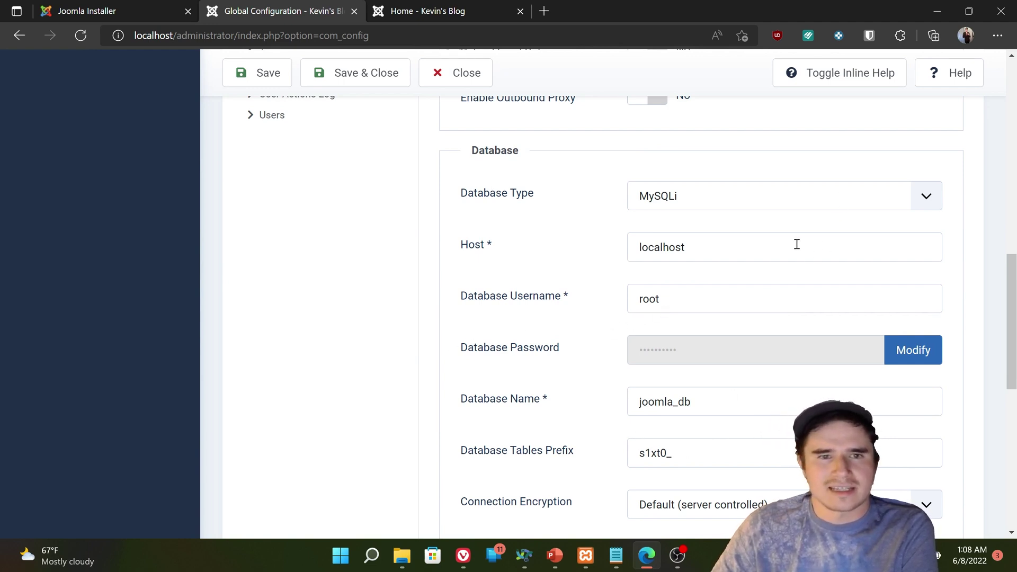
pyautogui.scroll(-1, 473, 295)
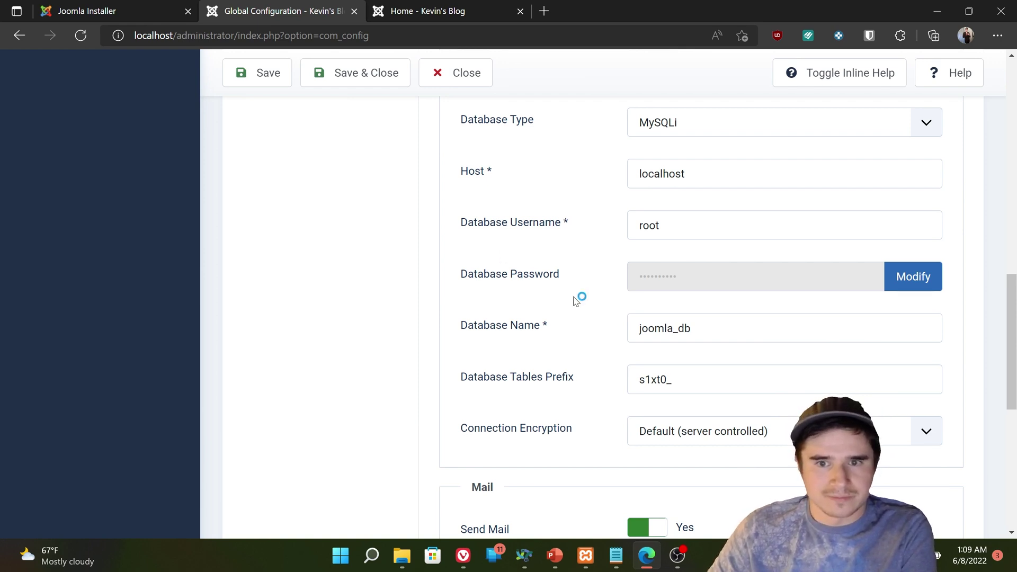
pyautogui.scroll(1, 576, 301)
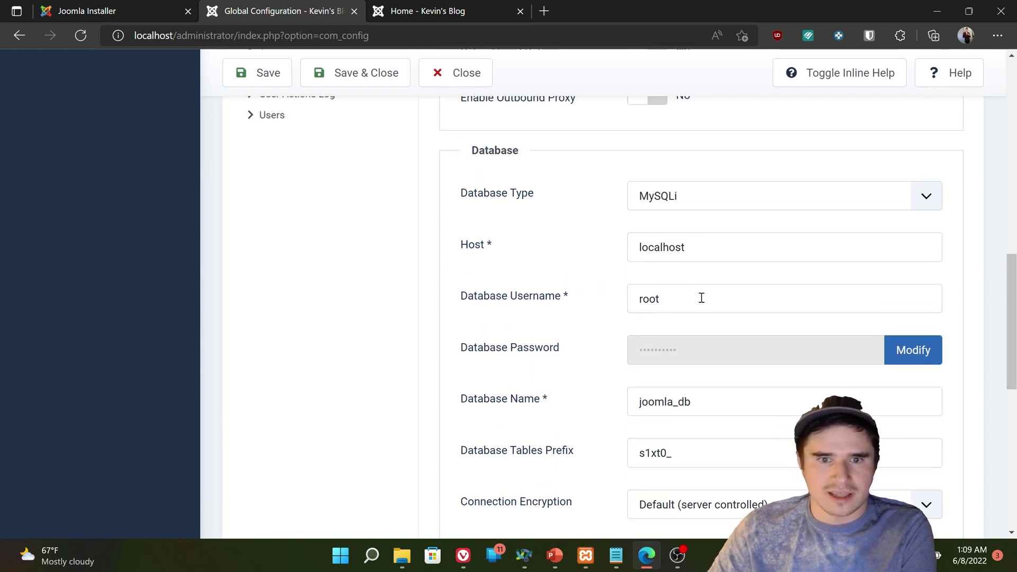
pyautogui.scroll(-1, 655, 328)
pyautogui.scroll(-1, 659, 374)
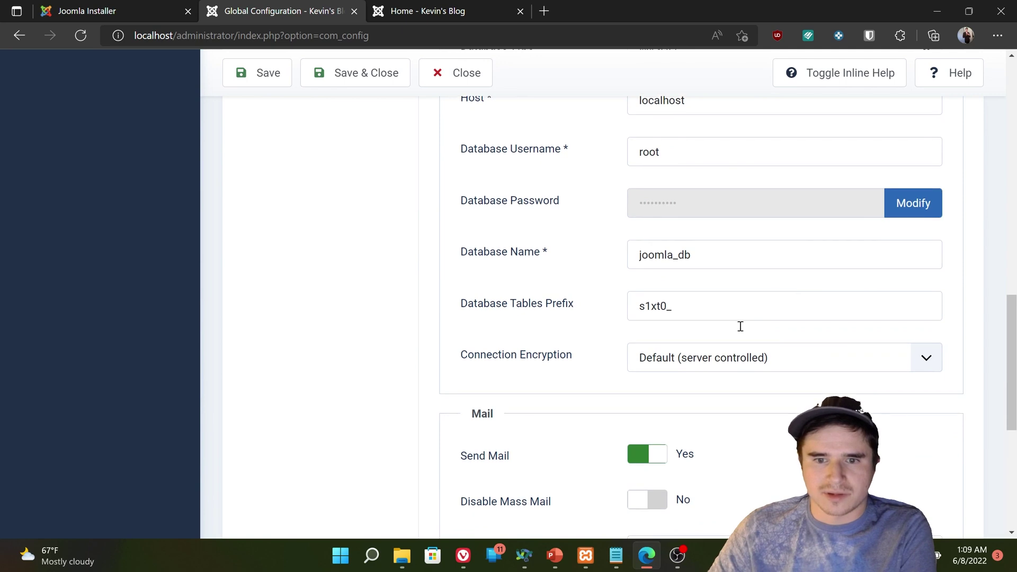
pyautogui.scroll(1, 738, 325)
pyautogui.scroll(-4, 643, 363)
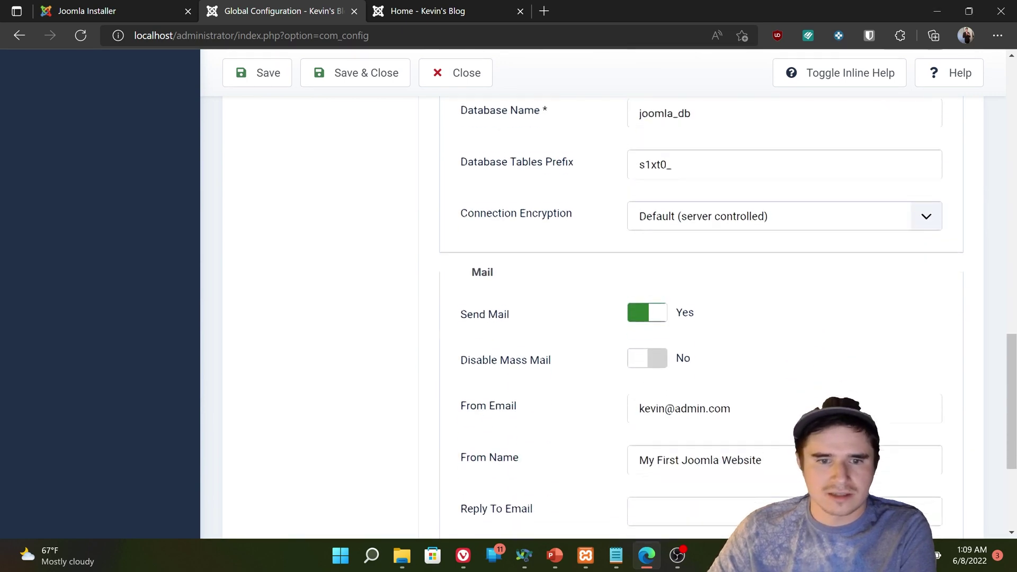
pyautogui.scroll(-1, 553, 318)
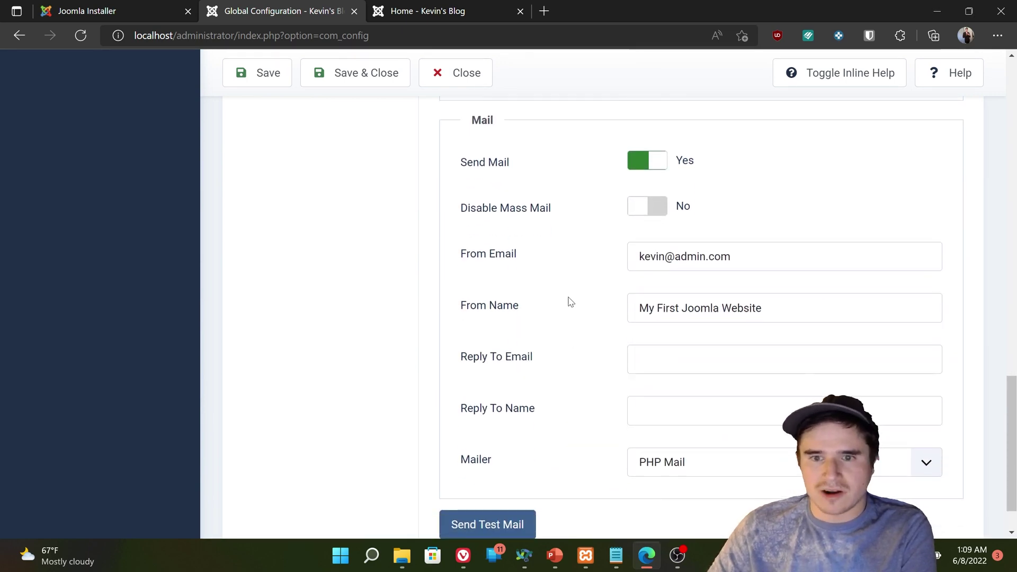
pyautogui.click(650, 166)
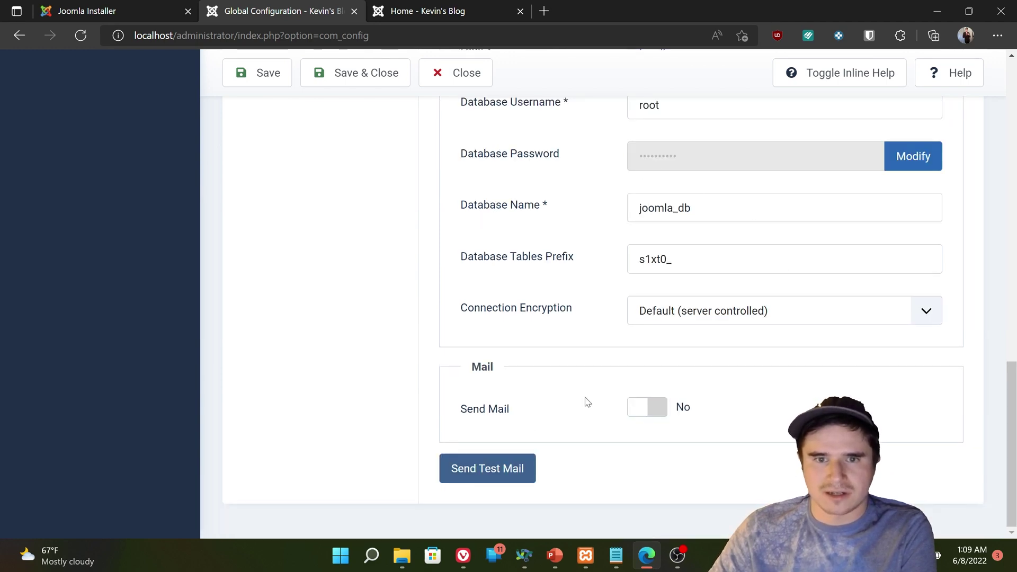
pyautogui.scroll(10, 585, 402)
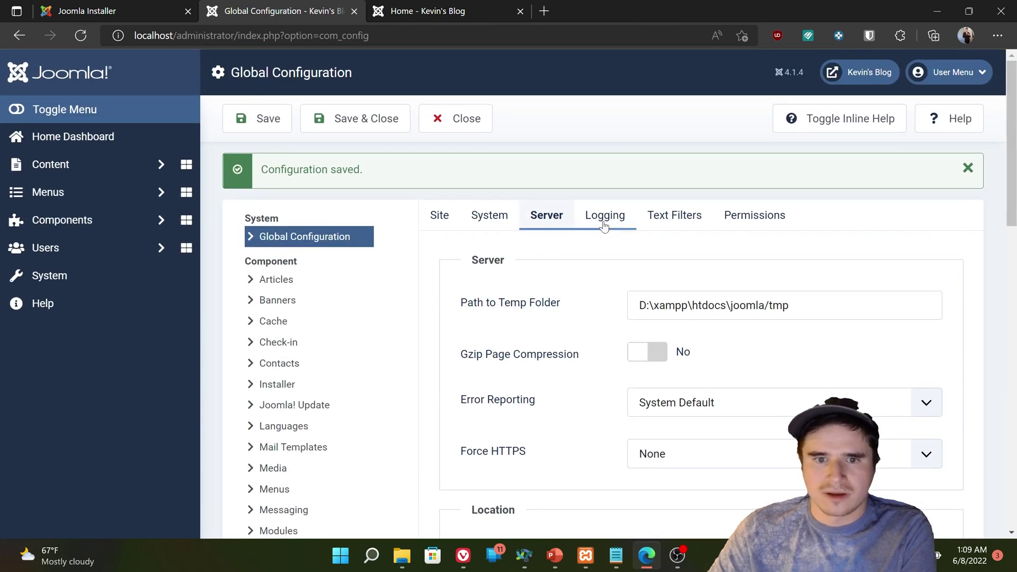
# Look through the Logging settings of the Global Configuration.
pyautogui.click(604, 226)
pyautogui.scroll(-3, 588, 365)
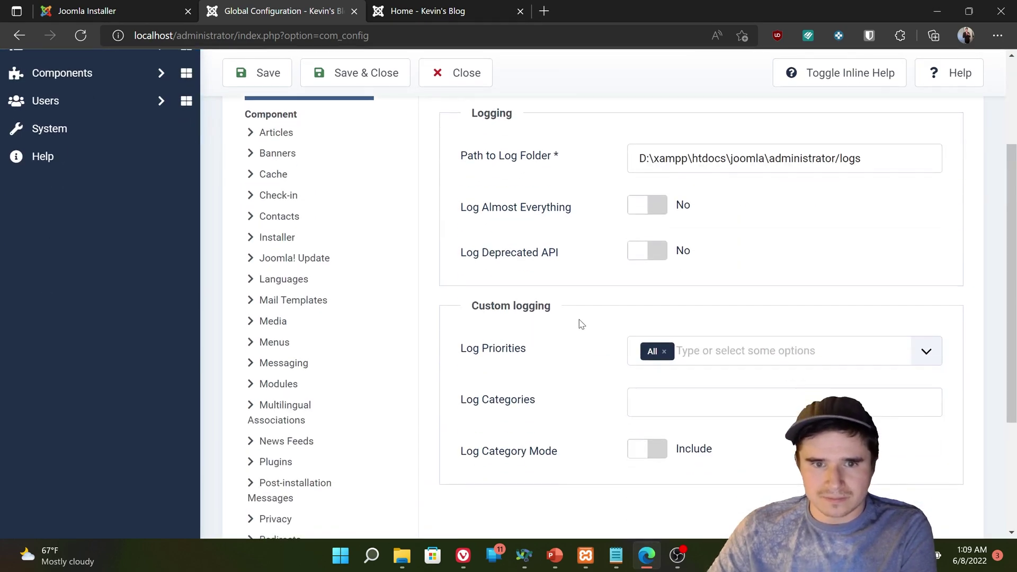
pyautogui.scroll(2, 598, 312)
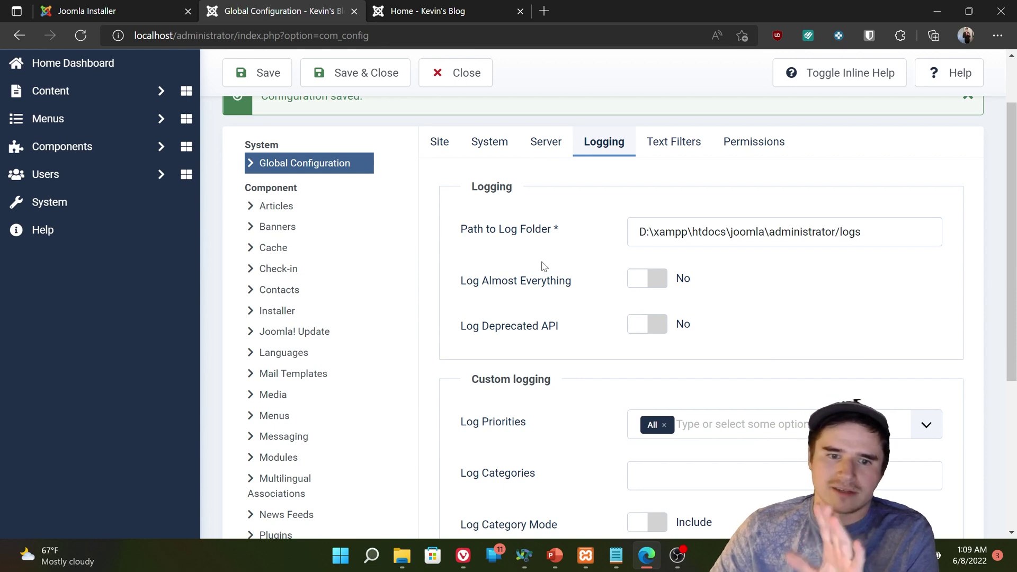
pyautogui.scroll(-1, 543, 266)
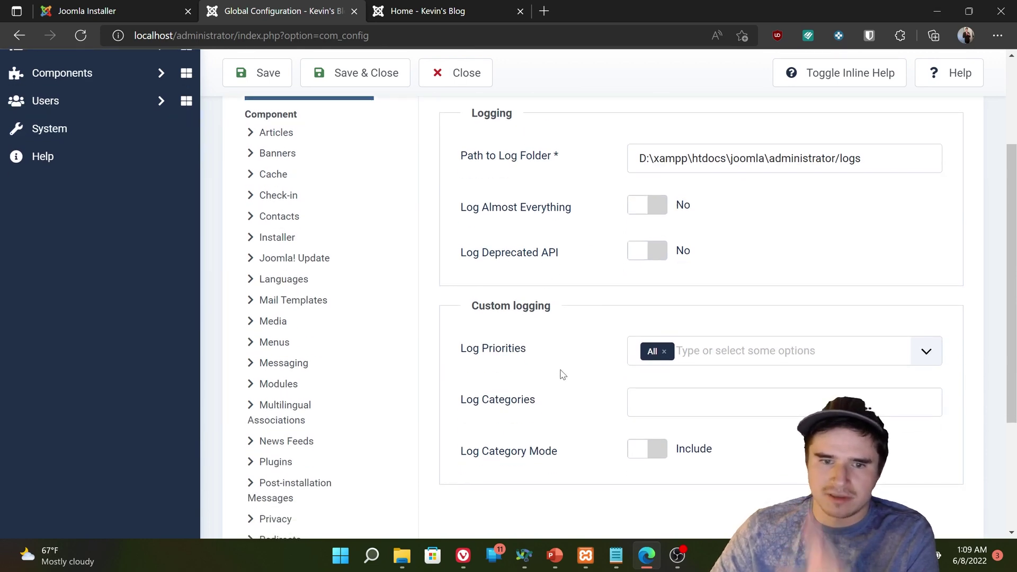
pyautogui.scroll(3, 693, 143)
# Show the Text Filters settings and scroll through the filter groups.
pyautogui.click(681, 215)
pyautogui.scroll(-3, 447, 351)
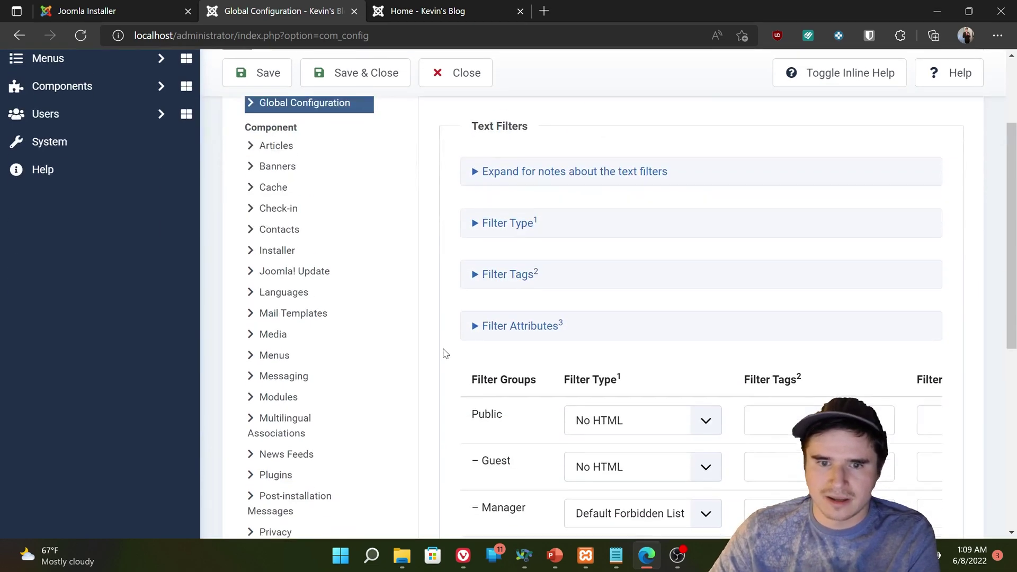
pyautogui.scroll(-3, 557, 345)
pyautogui.scroll(-1, 620, 365)
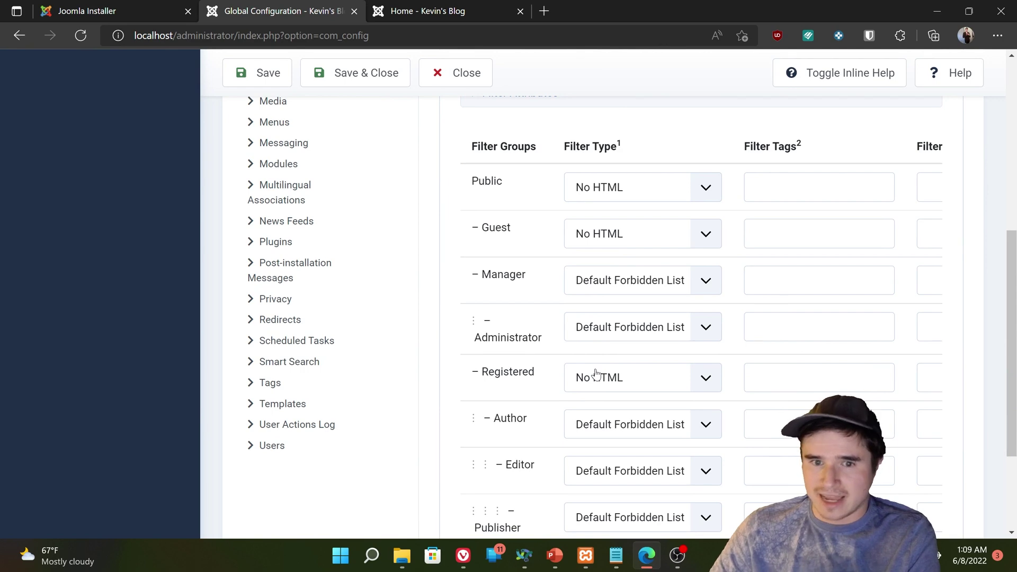
pyautogui.scroll(8, 665, 363)
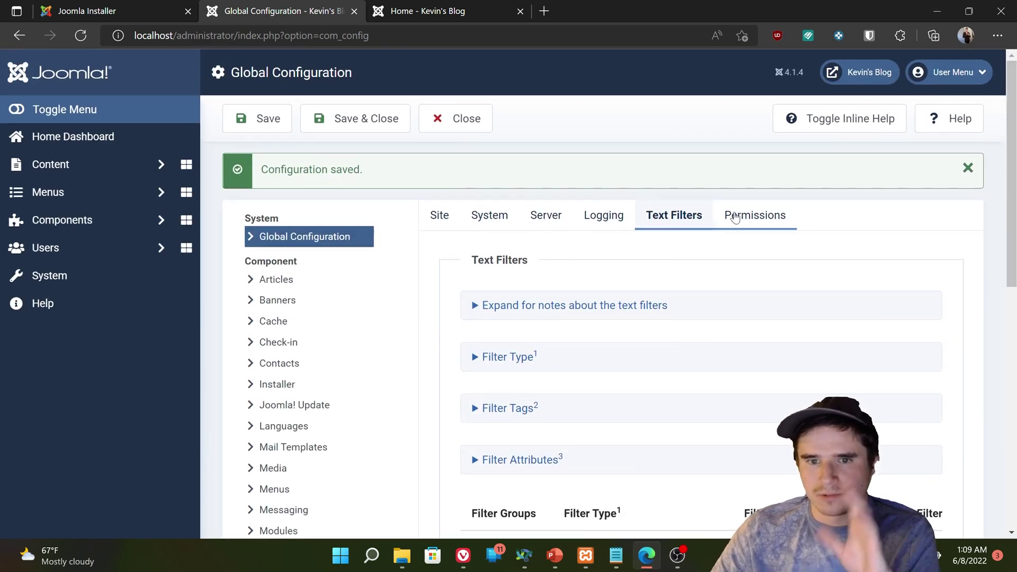
# Scroll through the Permissions actions, then Save & Close back to the Home Dashboard.
pyautogui.click(735, 217)
pyautogui.scroll(-1, 526, 360)
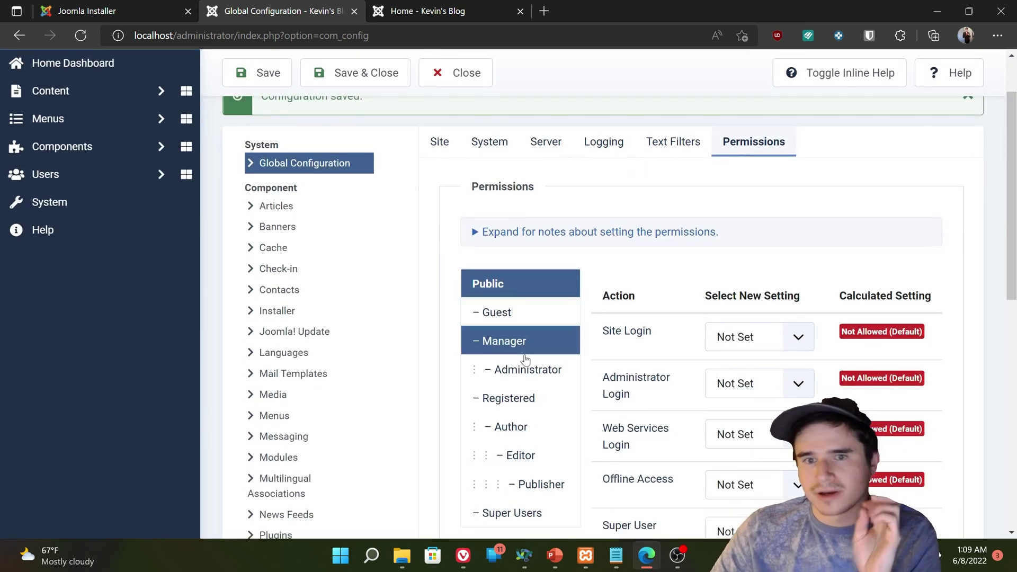
pyautogui.scroll(-1, 611, 341)
pyautogui.scroll(-1, 612, 341)
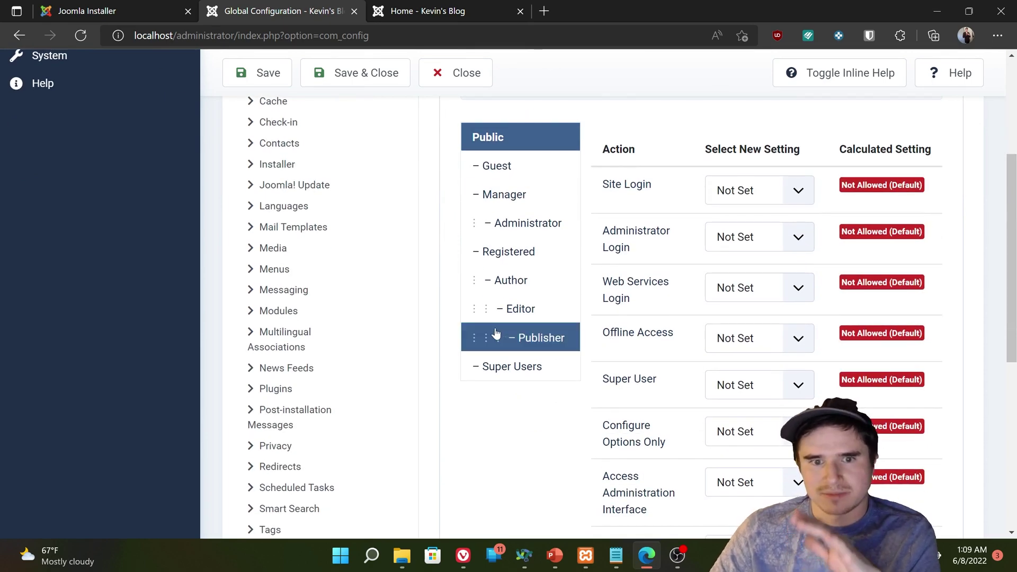
pyautogui.scroll(-1, 614, 265)
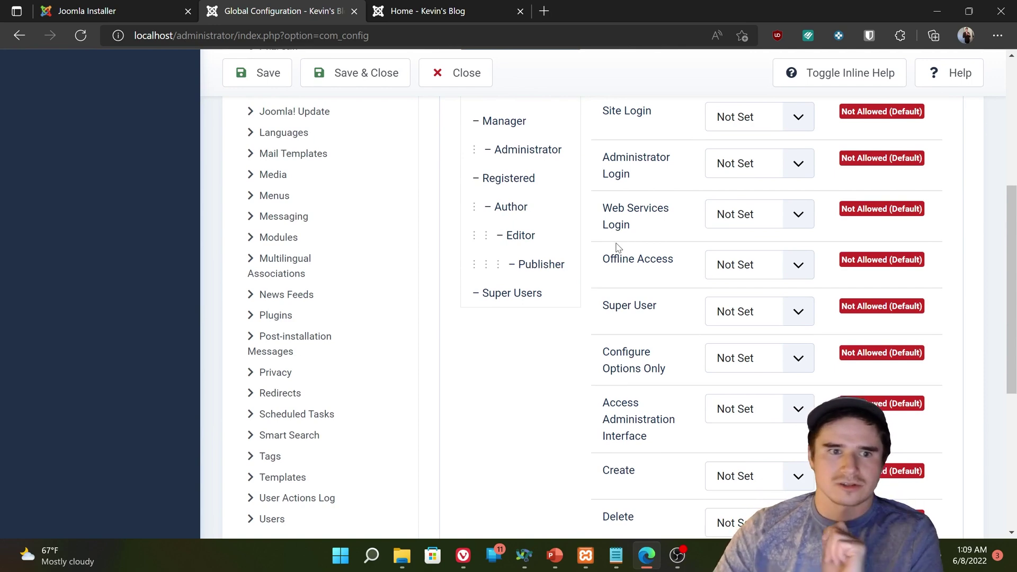
pyautogui.scroll(-3, 678, 370)
pyautogui.scroll(6, 695, 427)
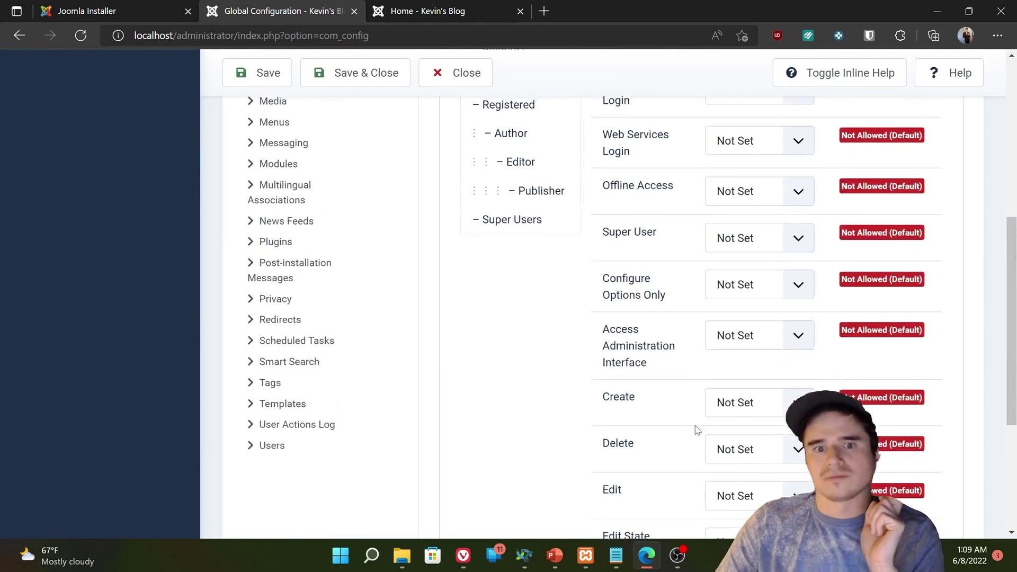
pyautogui.scroll(1, 699, 426)
pyautogui.click(353, 116)
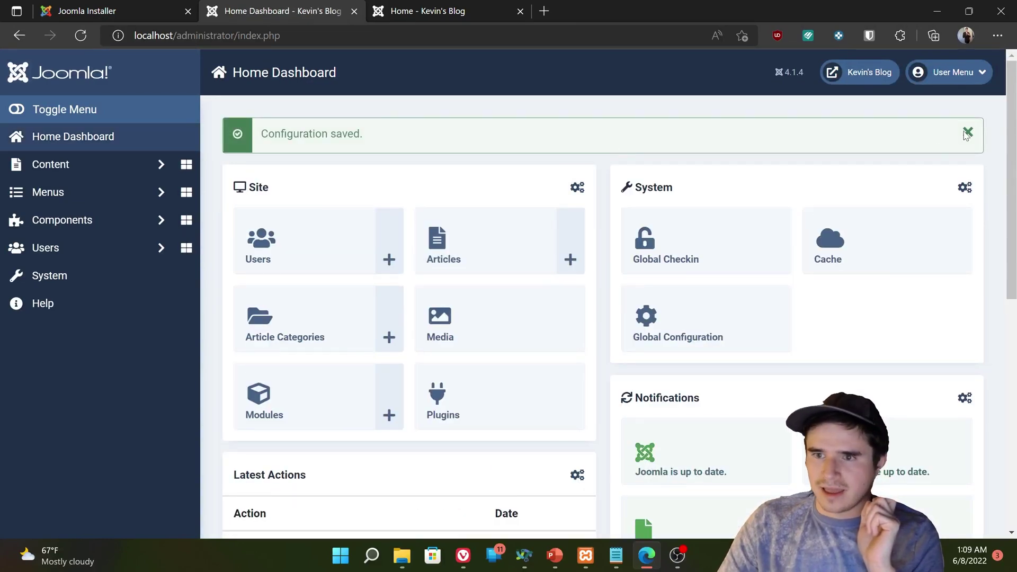
# Dismiss the Configuration saved message and switch to the Vivaldi window with the guide.
pyautogui.click(967, 133)
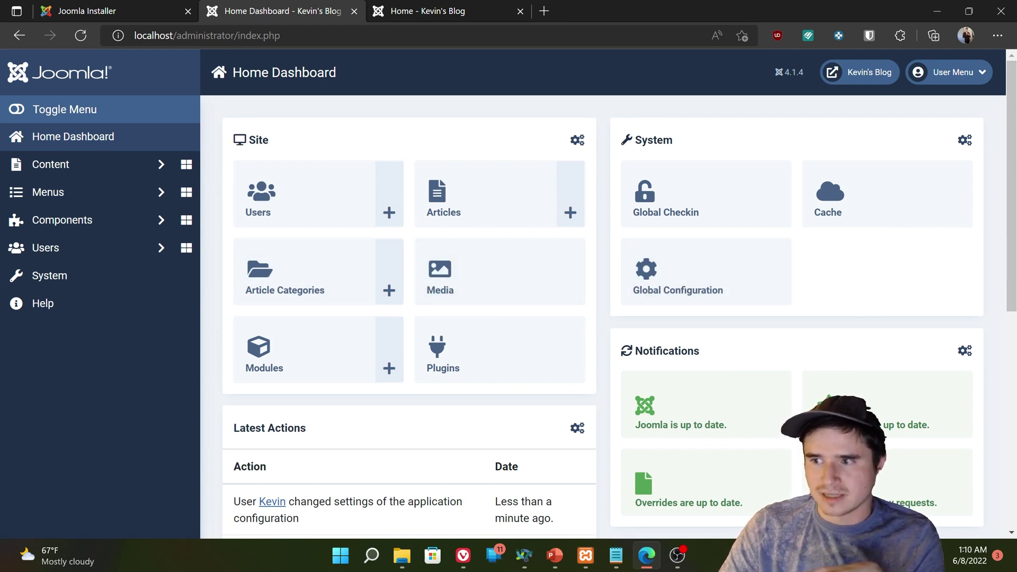
pyautogui.hotkey('alt', 'Tab')
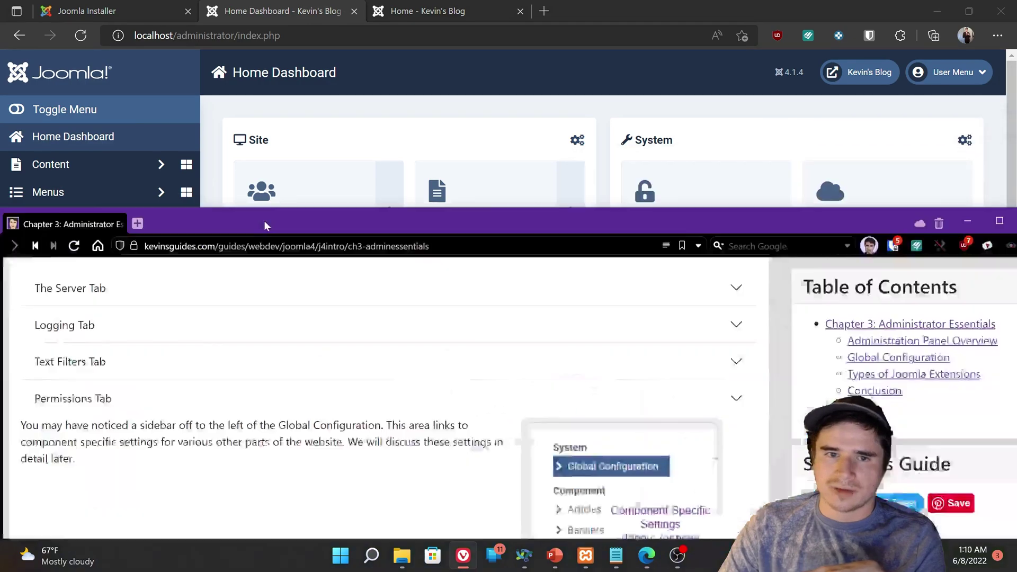
# Maximize the guide, expand The Site Tab section, and read down to the Conclusion.
pyautogui.moveTo(271, 228); pyautogui.dragTo(180, 148)
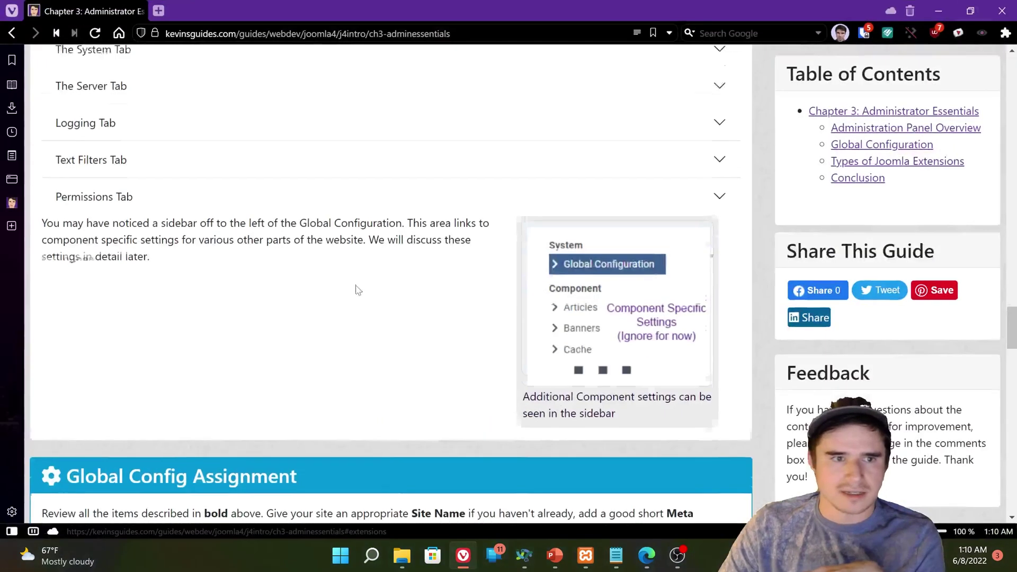
pyautogui.scroll(5, 355, 291)
pyautogui.click(149, 279)
pyautogui.scroll(-3, 150, 278)
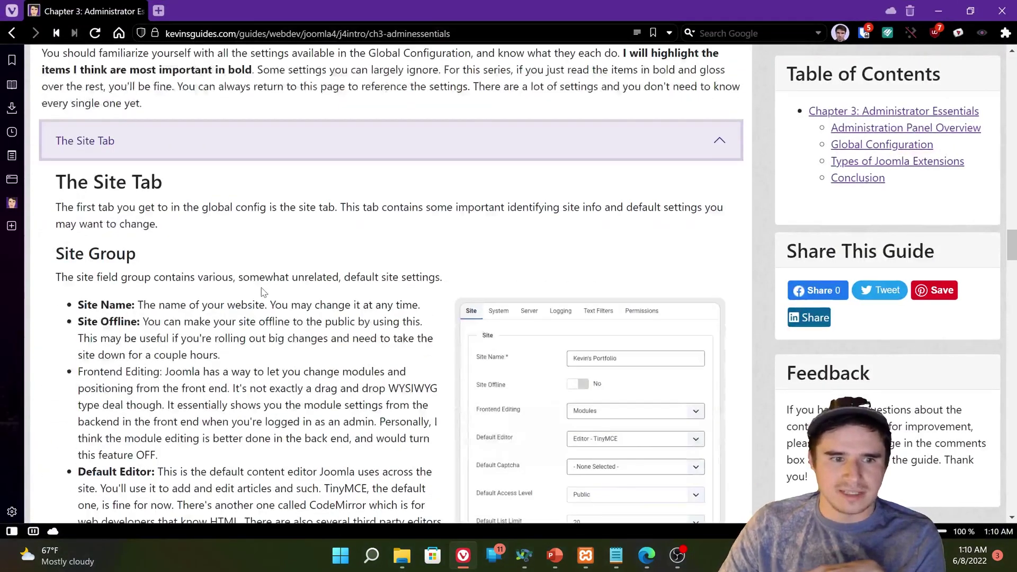
pyautogui.scroll(-6, 263, 292)
pyautogui.scroll(-15, 304, 318)
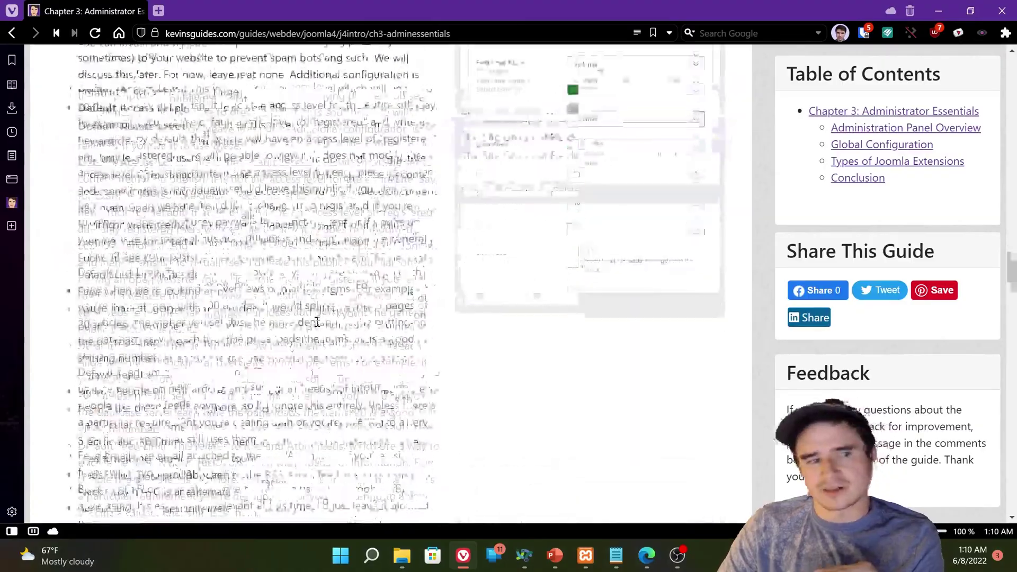
pyautogui.scroll(-20, 322, 327)
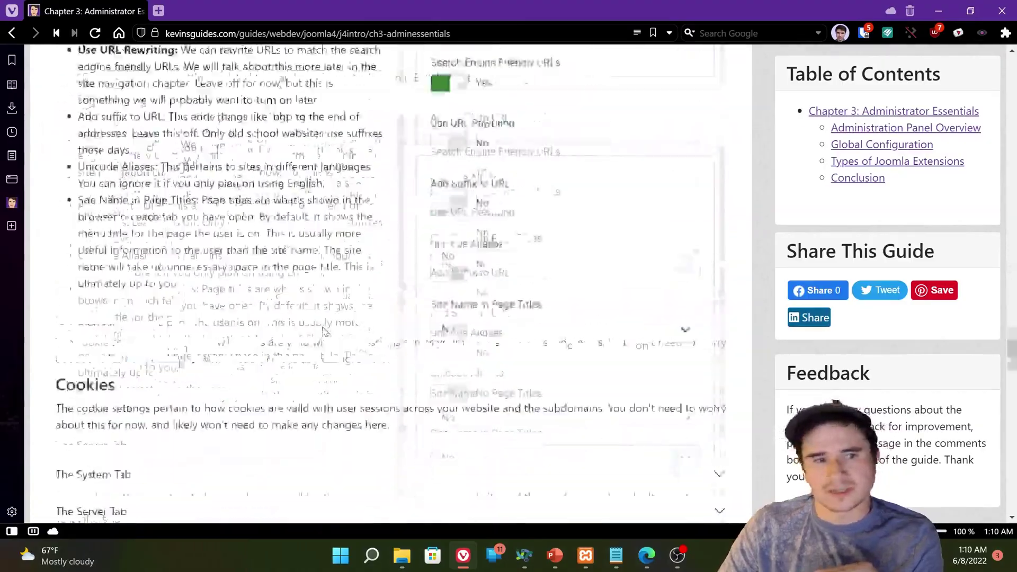
pyautogui.scroll(-3, 304, 309)
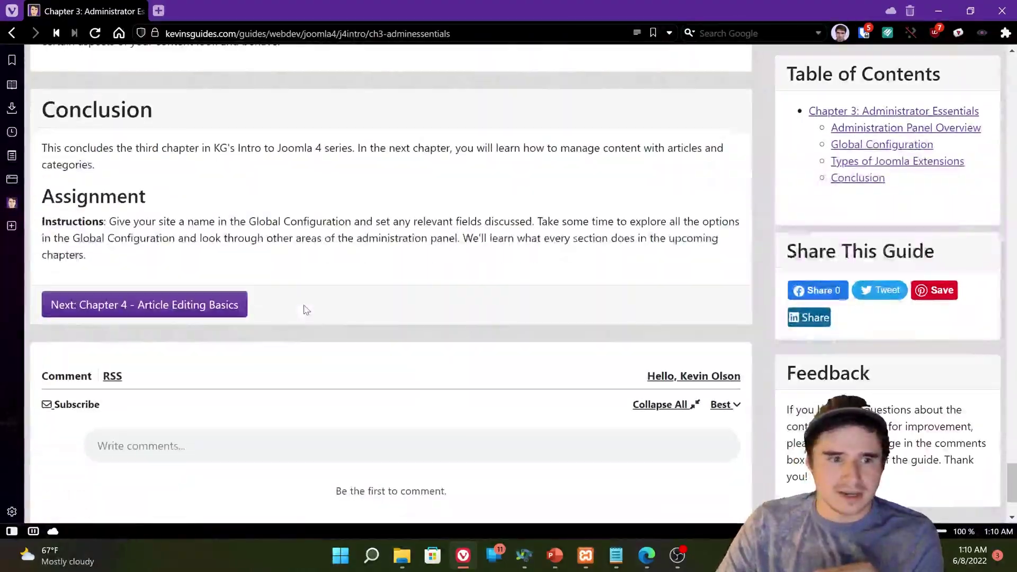
pyautogui.scroll(8, 305, 309)
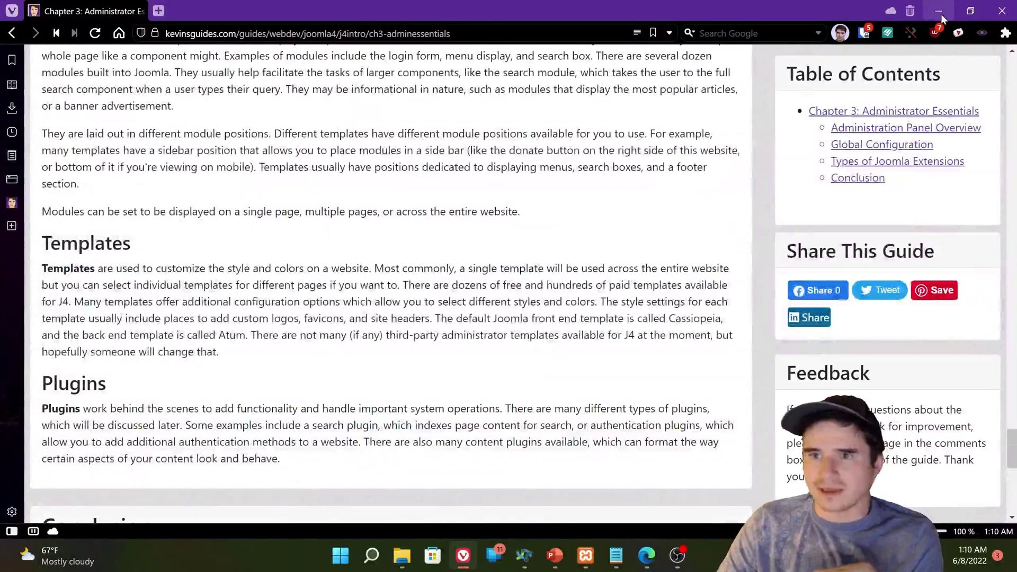
# Back in Joomla, open Global Configuration's help page at the Webservices Settings section.
pyautogui.click(938, 10)
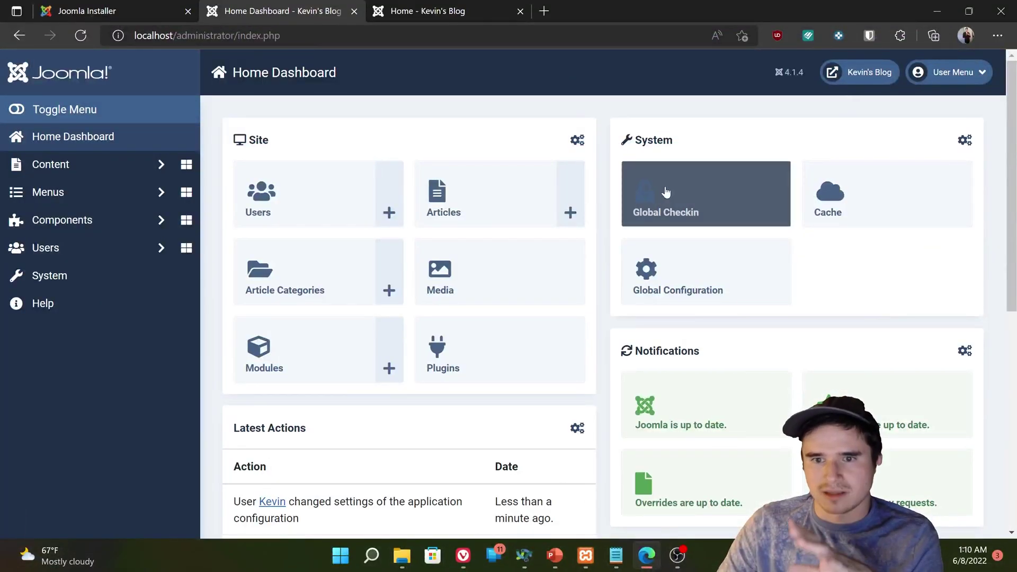
pyautogui.click(697, 280)
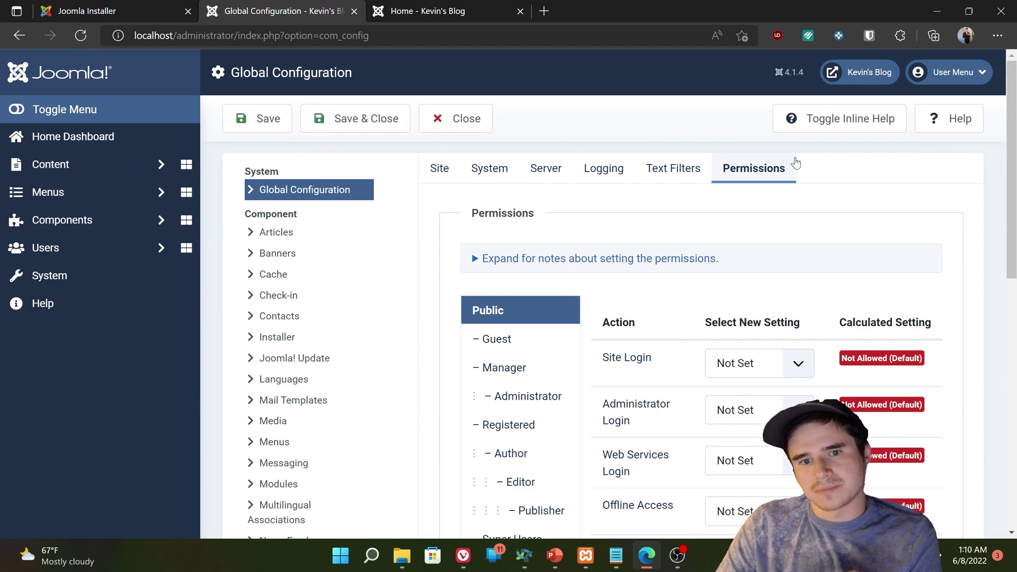
pyautogui.click(954, 127)
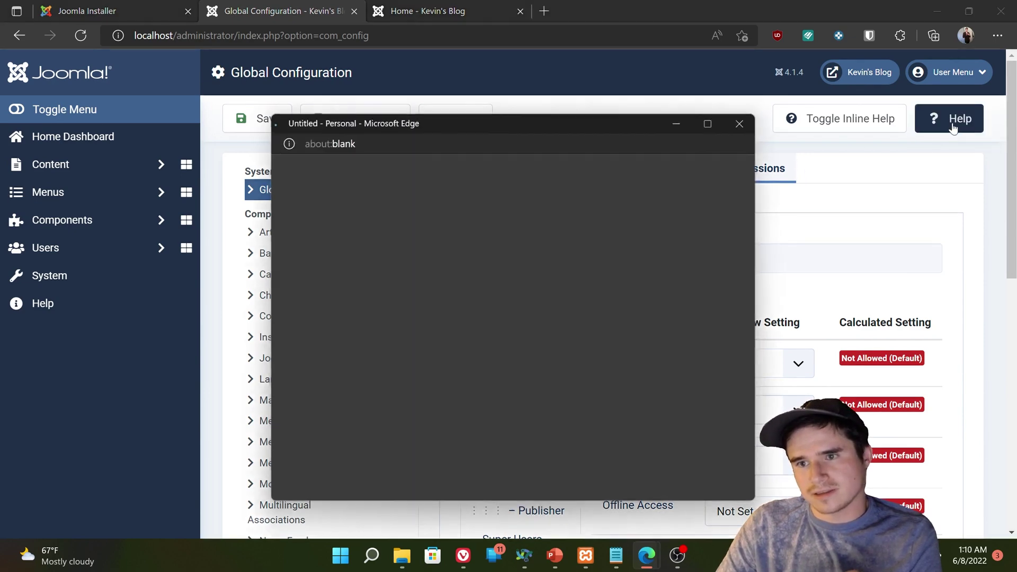
pyautogui.moveTo(348, 132); pyautogui.dragTo(429, 97)
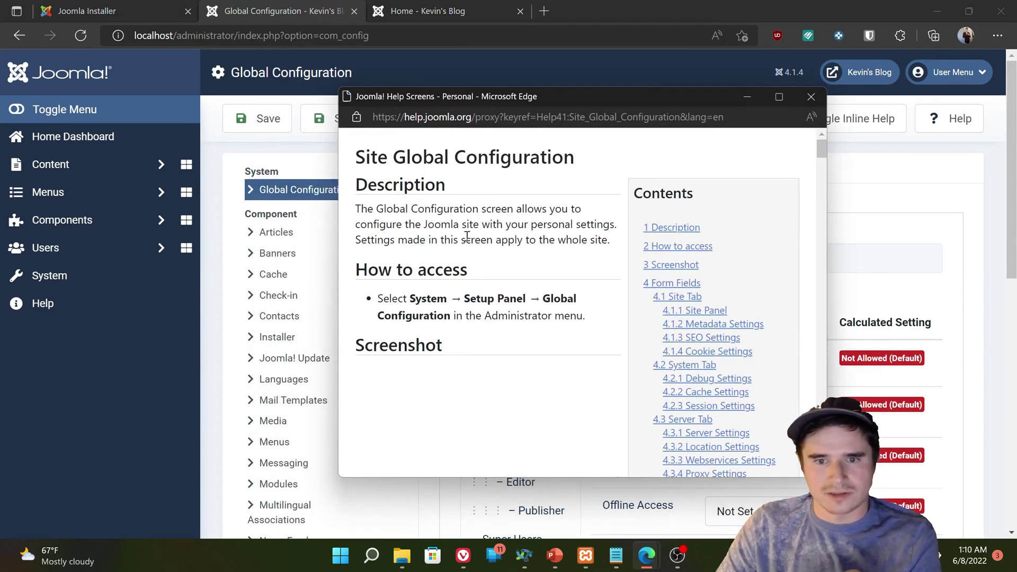
pyautogui.scroll(-3, 598, 296)
pyautogui.click(688, 303)
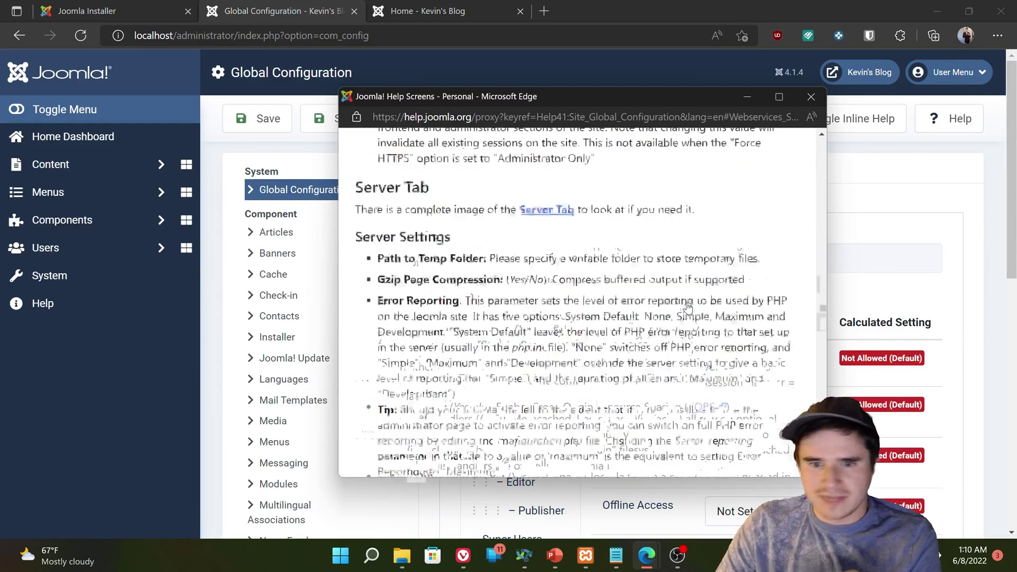
# Read through the Webservices Settings help, then close the help window.
pyautogui.scroll(-4, 613, 386)
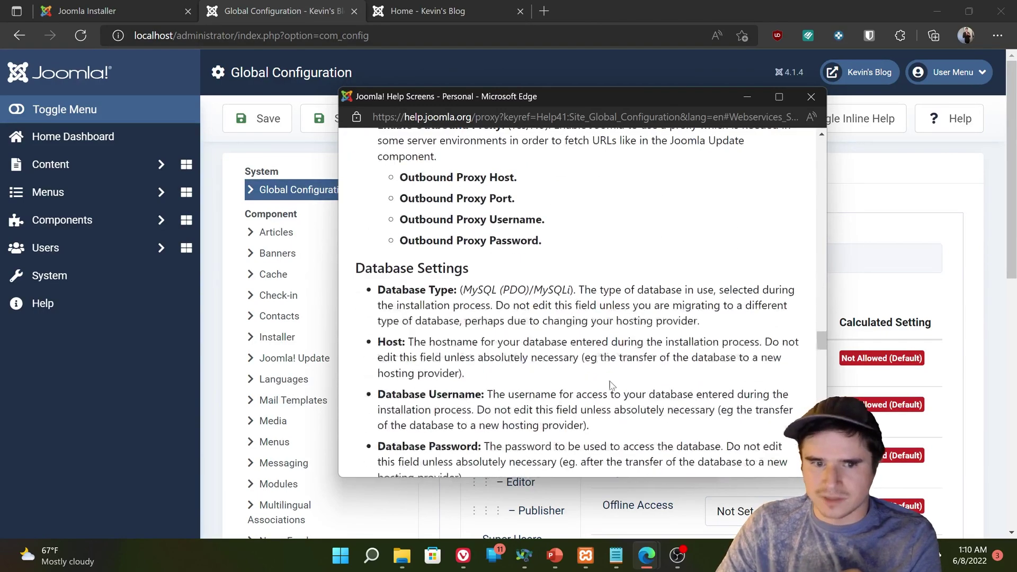
pyautogui.scroll(-1, 581, 346)
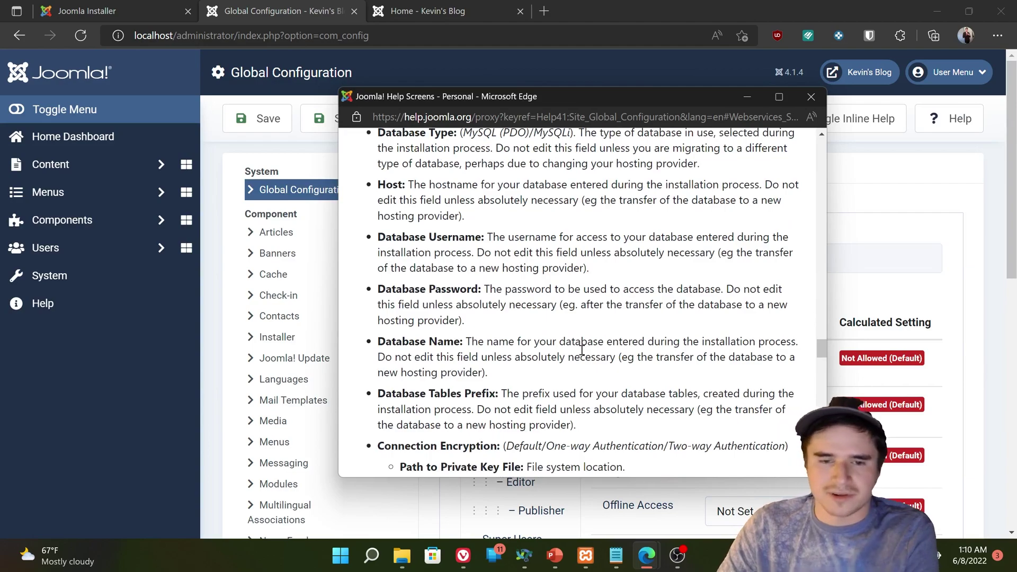
pyautogui.scroll(-3, 636, 360)
pyautogui.scroll(-5, 550, 322)
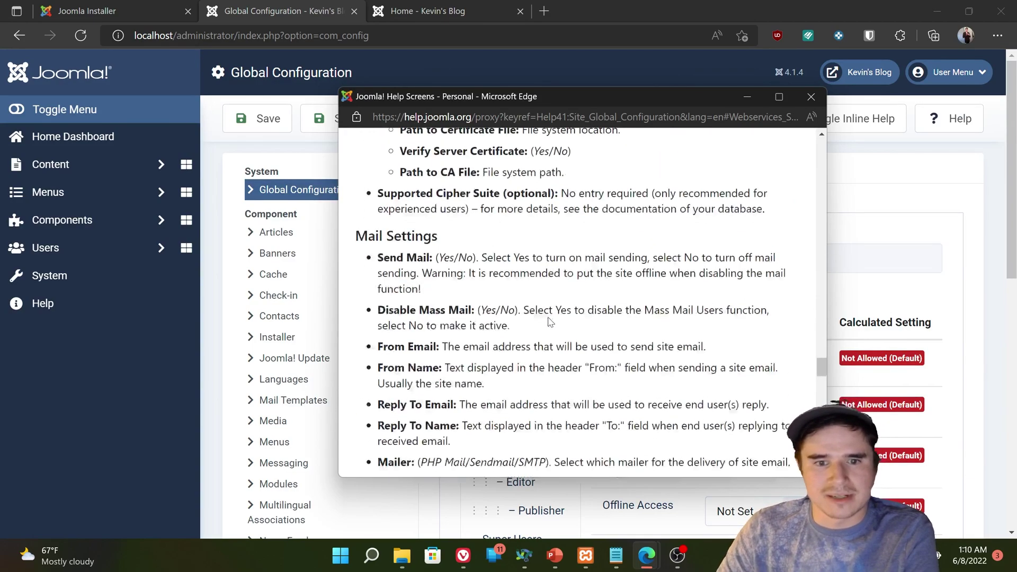
pyautogui.scroll(10, 551, 321)
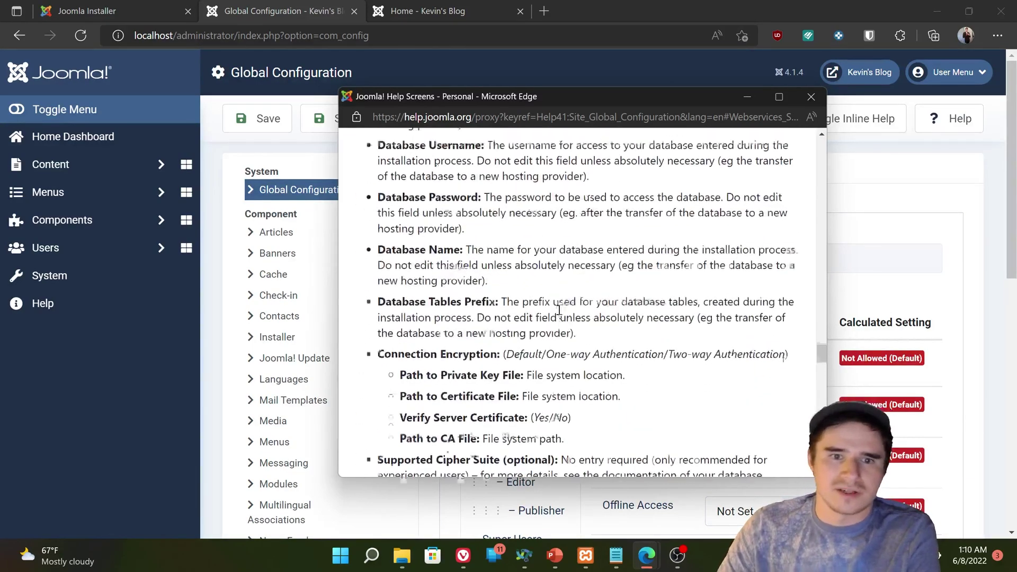
pyautogui.scroll(8, 559, 309)
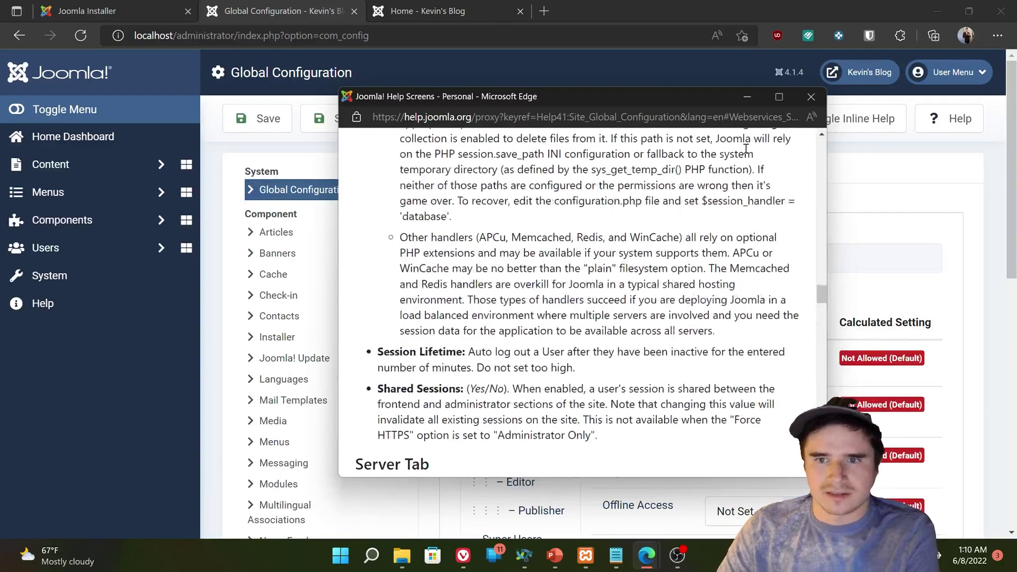
pyautogui.click(811, 98)
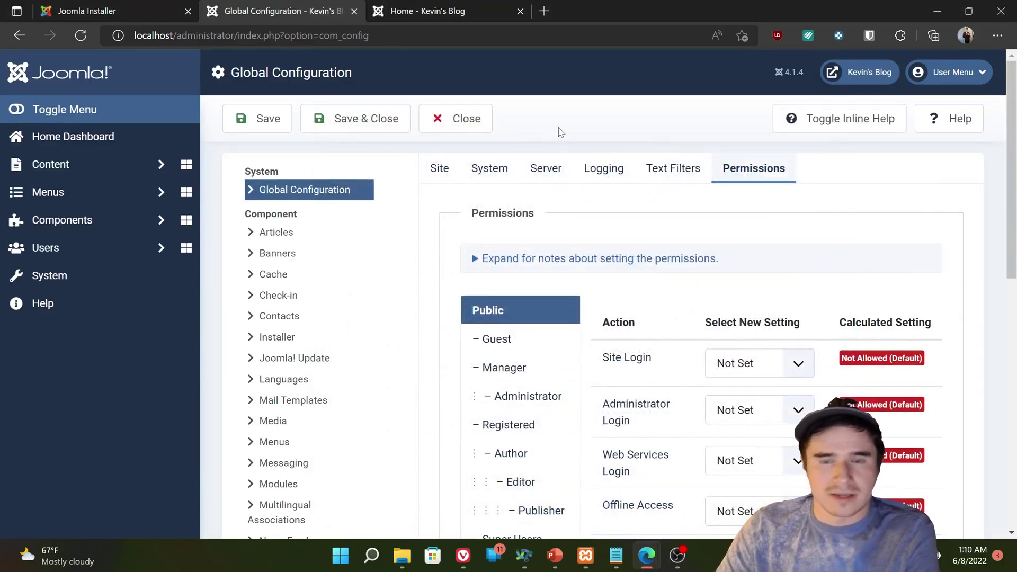
# Close Global Configuration, view the front-end Home page, then return to the Chapter 3 guide.
pyautogui.click(453, 125)
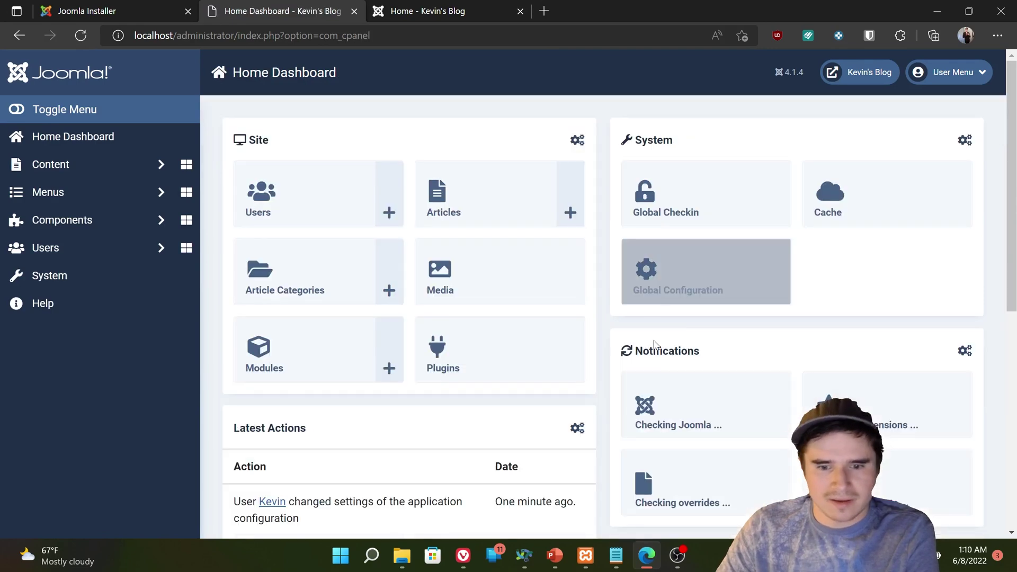
pyautogui.click(453, 15)
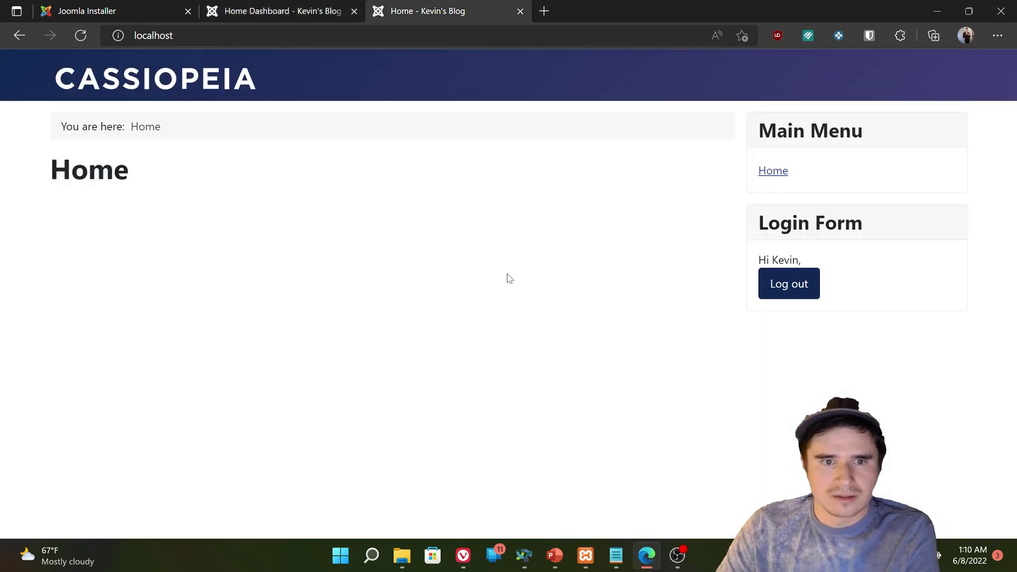
pyautogui.click(464, 555)
pyautogui.scroll(-6, 484, 408)
# Scroll the Chapter 3 page to the Types of Joomla Extensions Site Template diagram.
pyautogui.scroll(3, 380, 382)
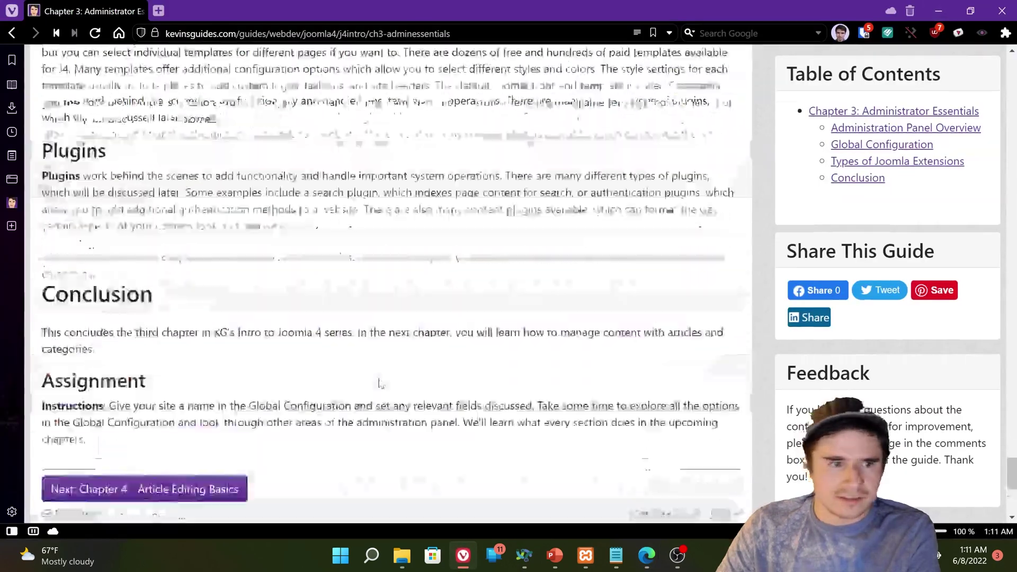
pyautogui.scroll(6, 379, 383)
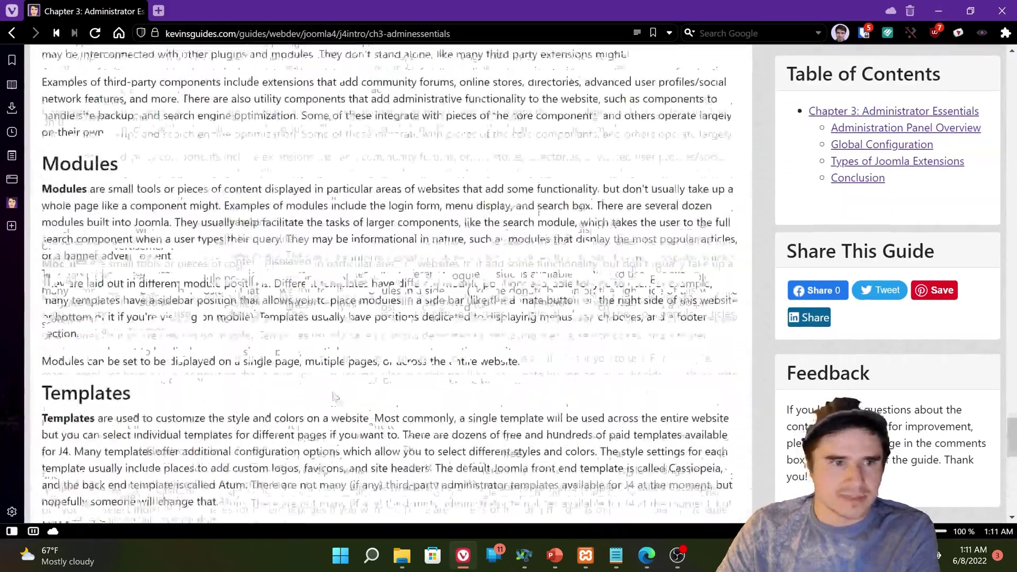
pyautogui.scroll(10, 335, 398)
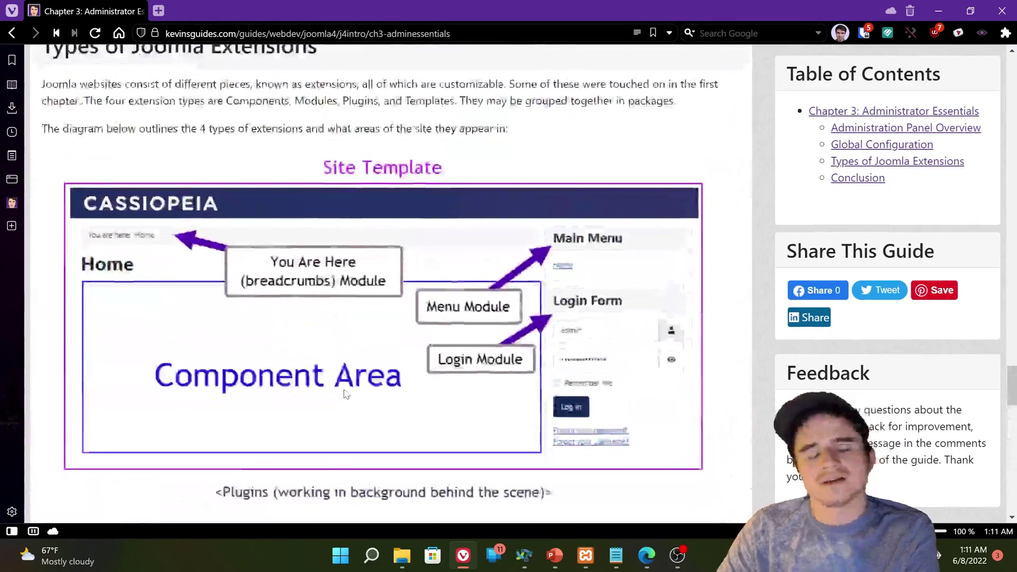
pyautogui.scroll(-1, 345, 394)
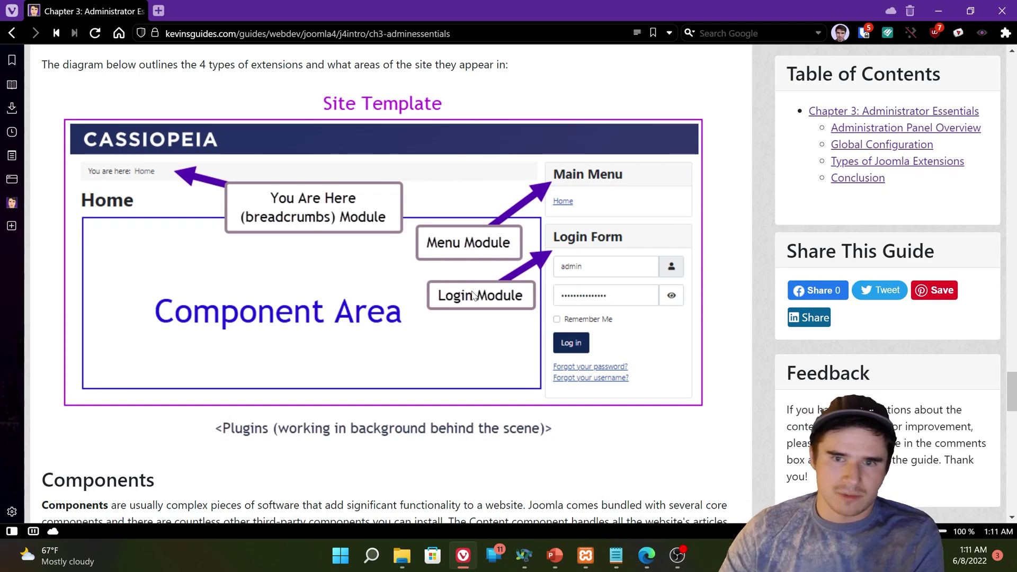
pyautogui.scroll(1, 498, 267)
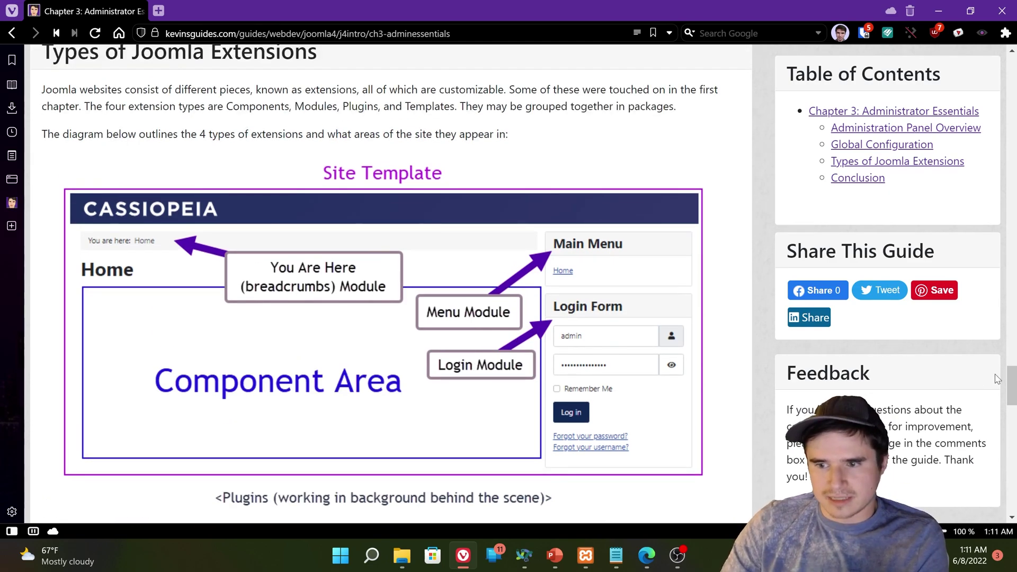
pyautogui.moveTo(1011, 387); pyautogui.dragTo(976, 365)
pyautogui.scroll(-6, 456, 254)
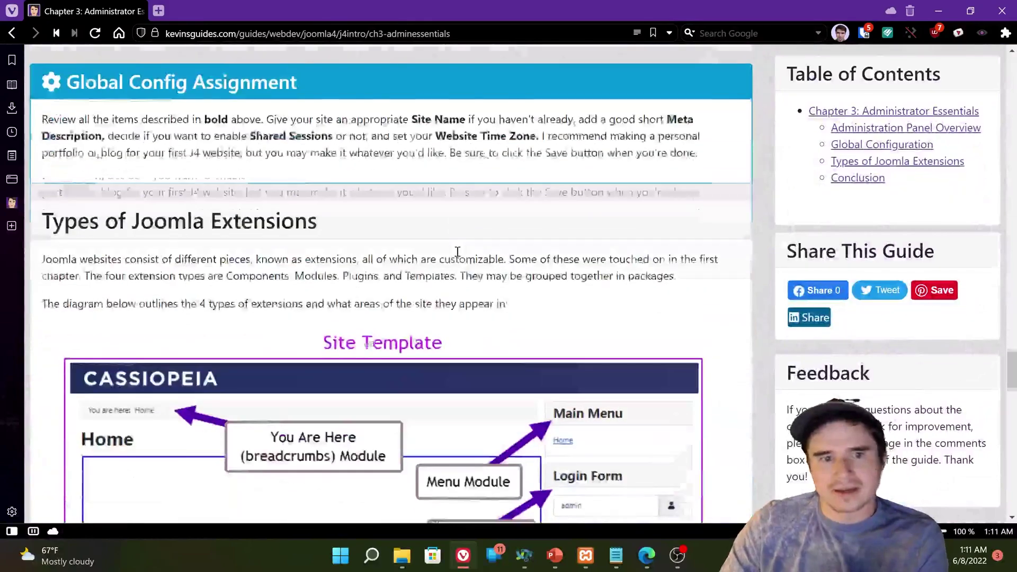
pyautogui.scroll(1, 564, 254)
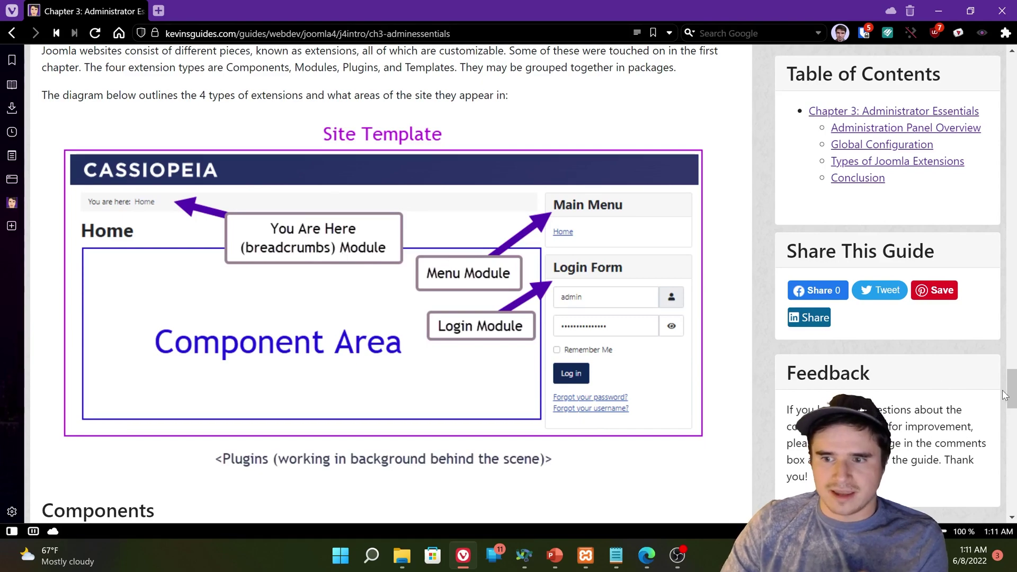
pyautogui.moveTo(1012, 392); pyautogui.dragTo(998, 71)
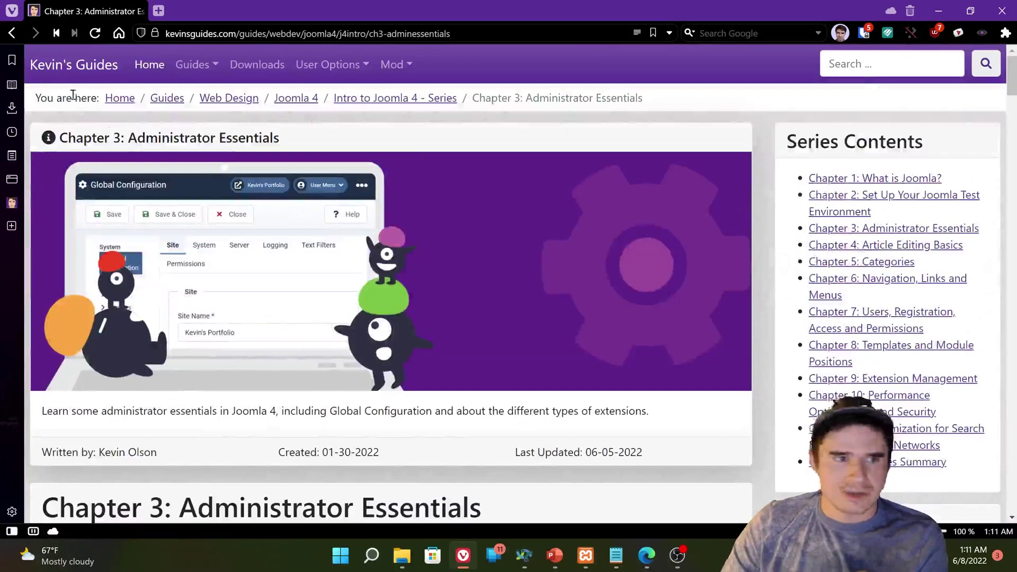
pyautogui.moveTo(73, 95)
pyautogui.mouseDown()
pyautogui.moveTo(635, 98)
pyautogui.moveTo(68, 109)
pyautogui.mouseUp()
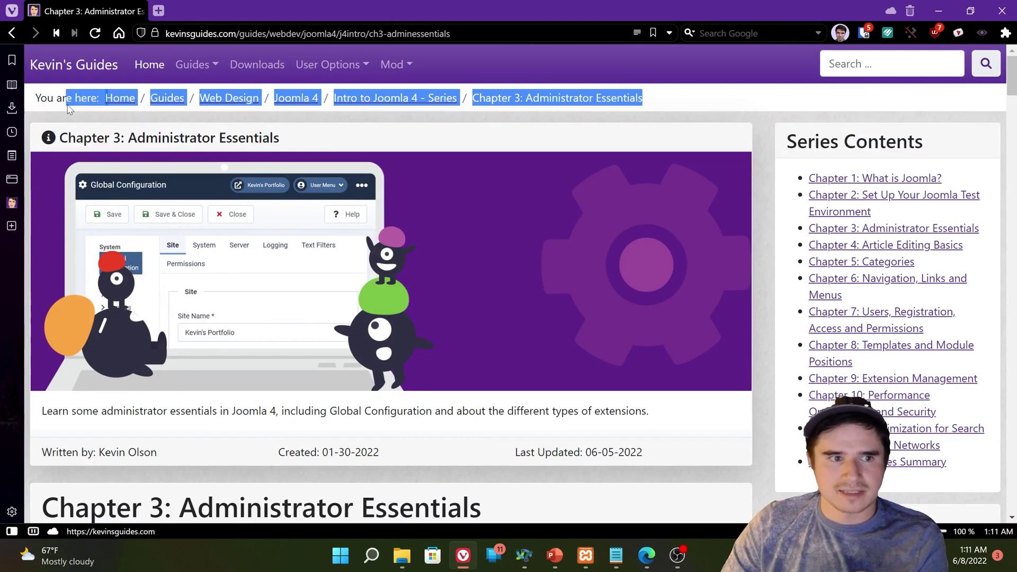
pyautogui.moveTo(1009, 87); pyautogui.dragTo(1009, 383)
pyautogui.scroll(-4, 488, 330)
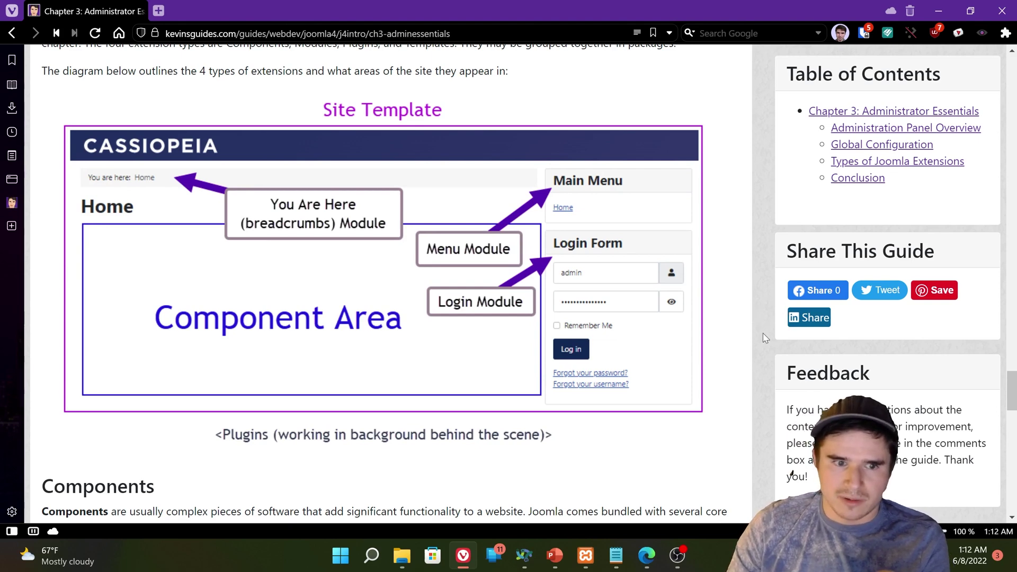
# Scroll Chapter 3 back and forth around the four-extension-types diagram to reach the Components explanation.
pyautogui.scroll(-5, 765, 337)
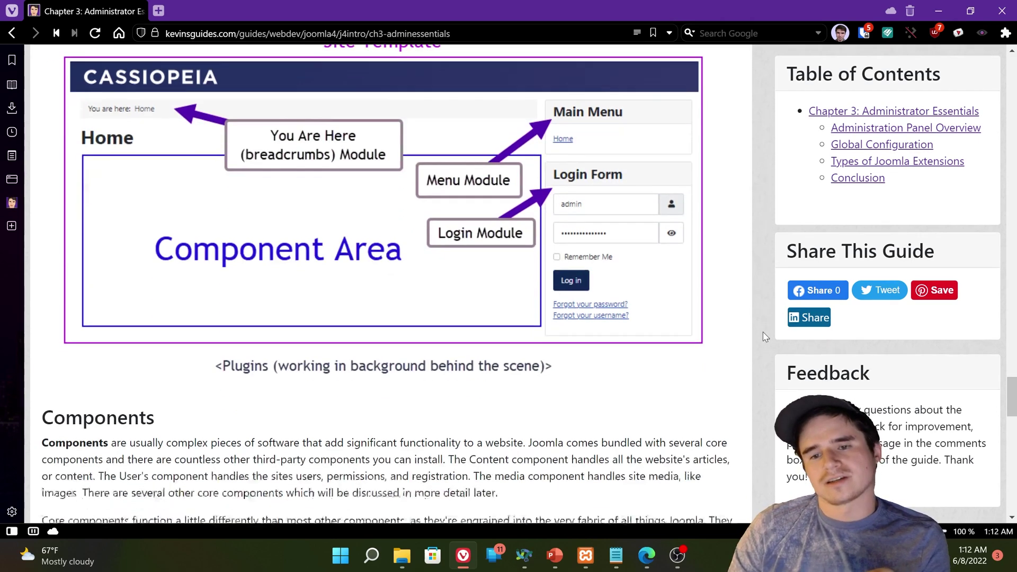
pyautogui.scroll(4, 763, 336)
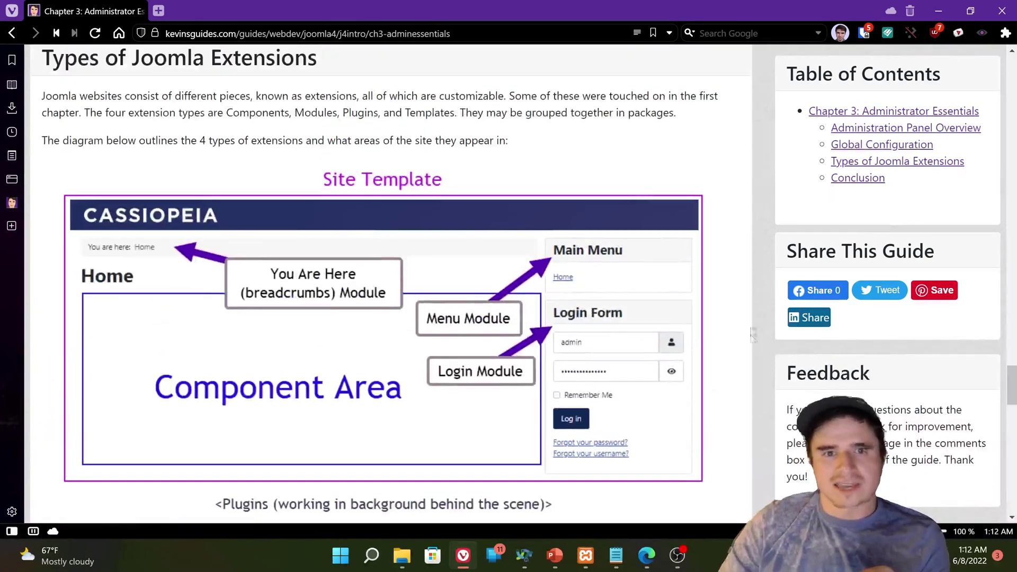
pyautogui.scroll(1, 755, 336)
pyautogui.scroll(-4, 666, 419)
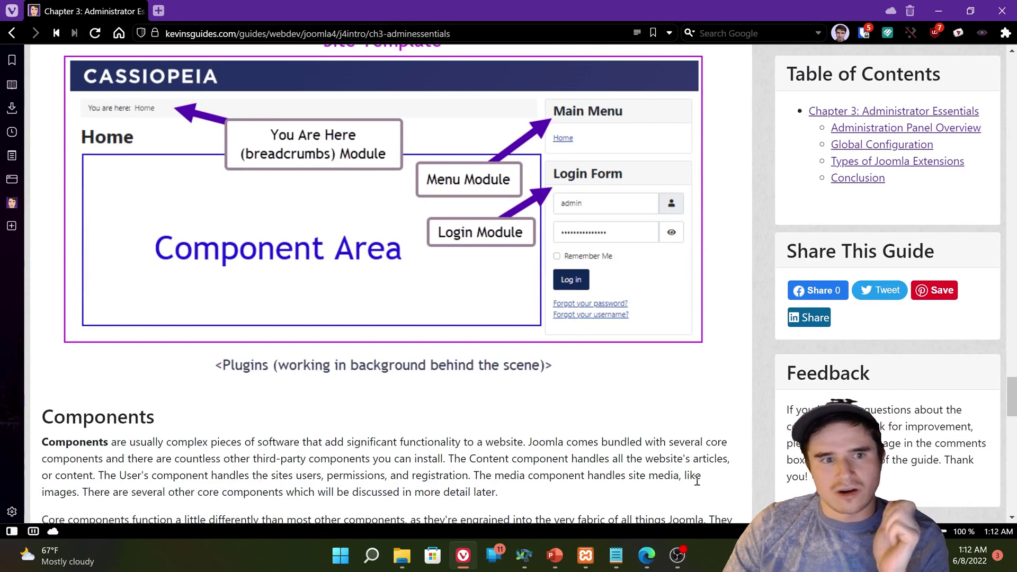
pyautogui.scroll(3, 758, 363)
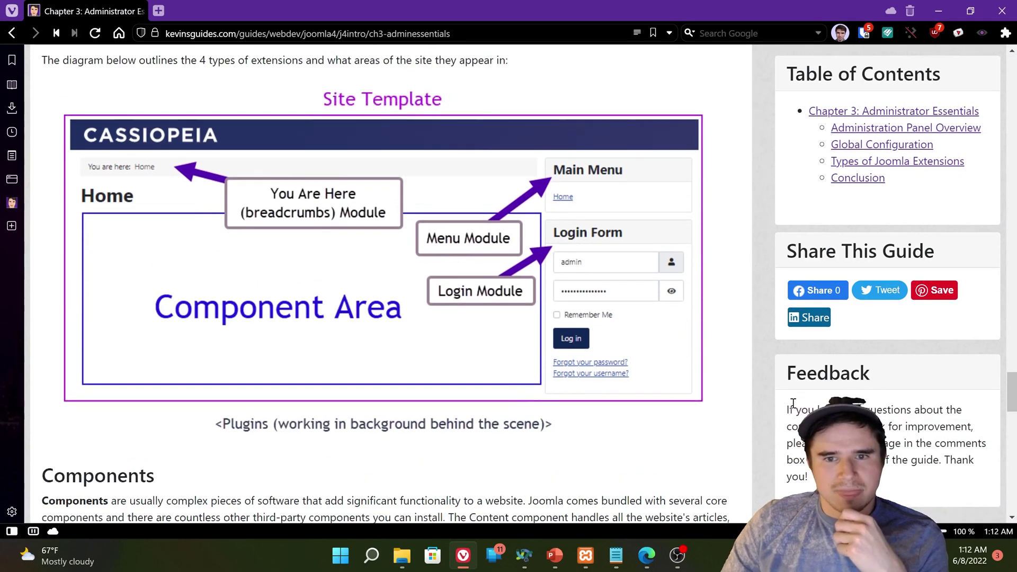
pyautogui.scroll(2, 757, 363)
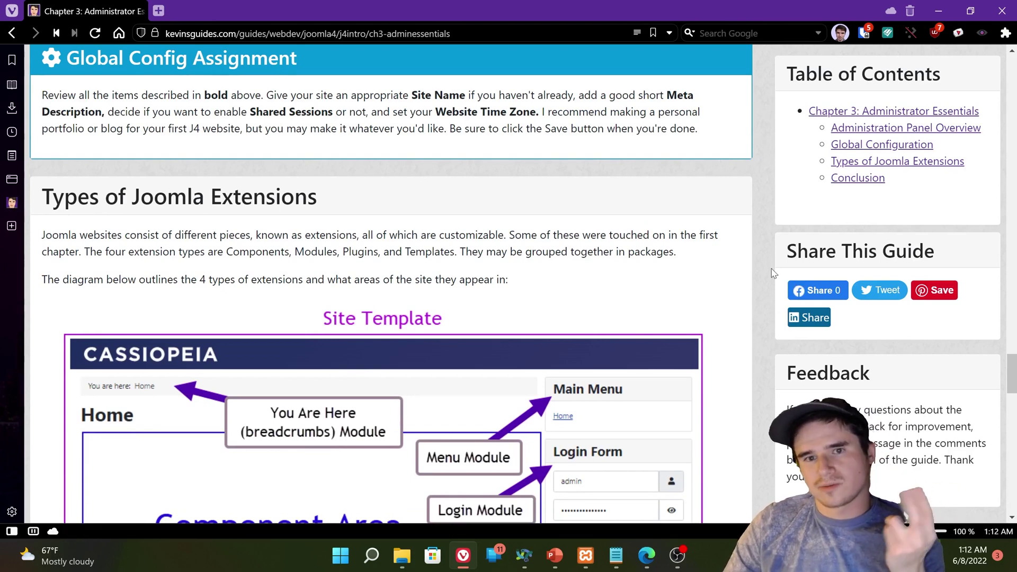
pyautogui.scroll(-1, 522, 264)
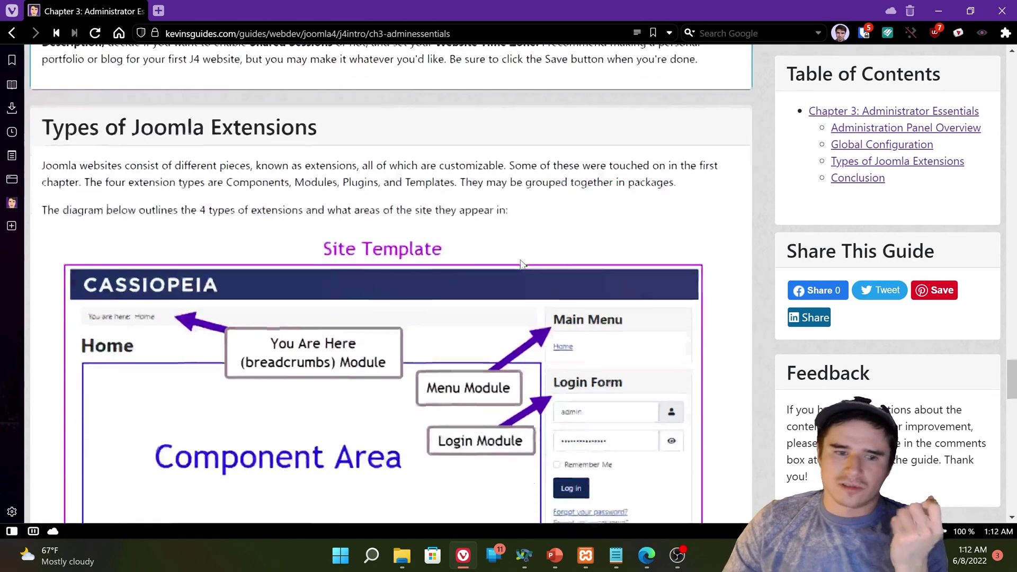
pyautogui.scroll(-2, 522, 264)
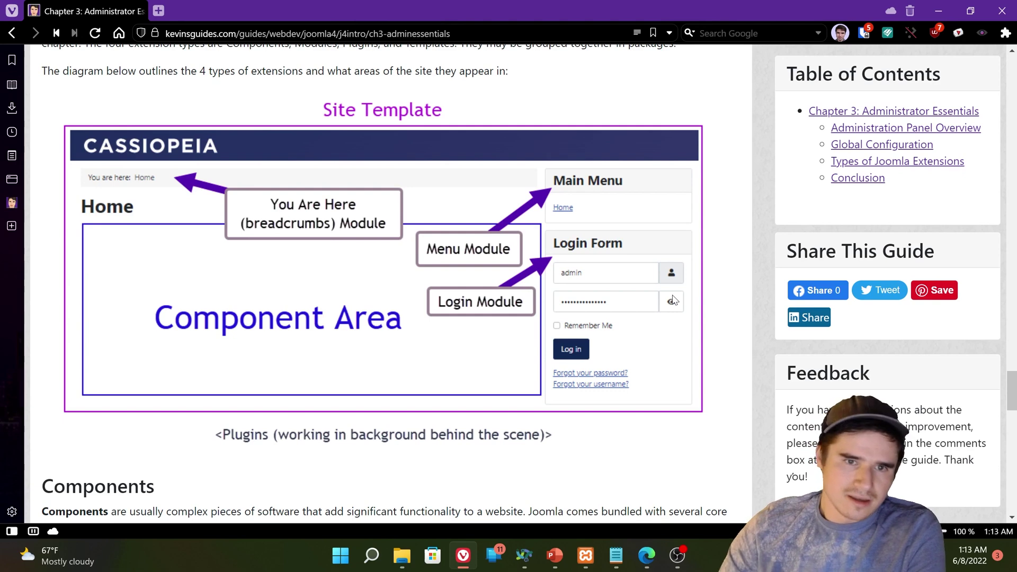
pyautogui.scroll(-1, 469, 270)
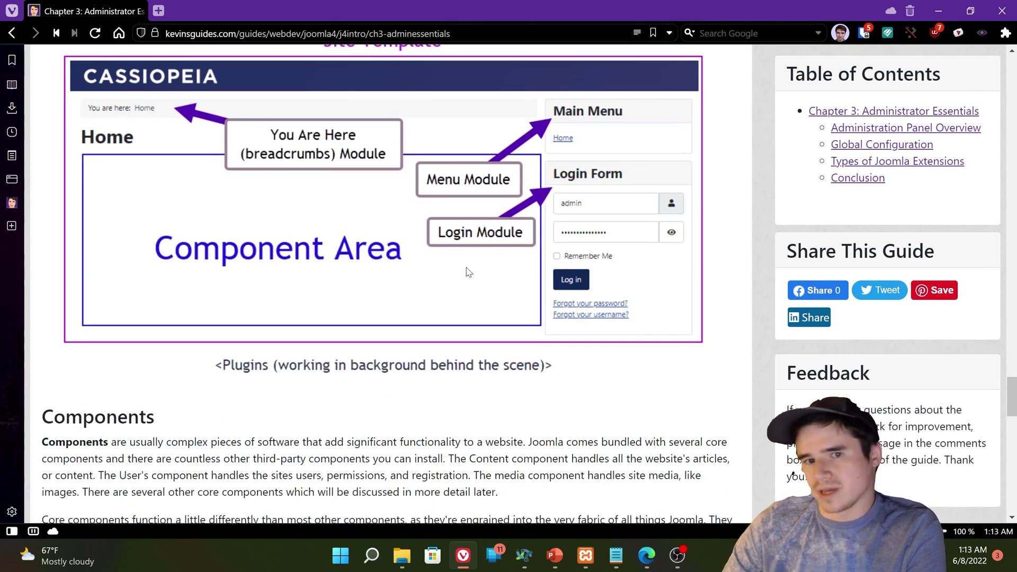
pyautogui.scroll(1, 468, 272)
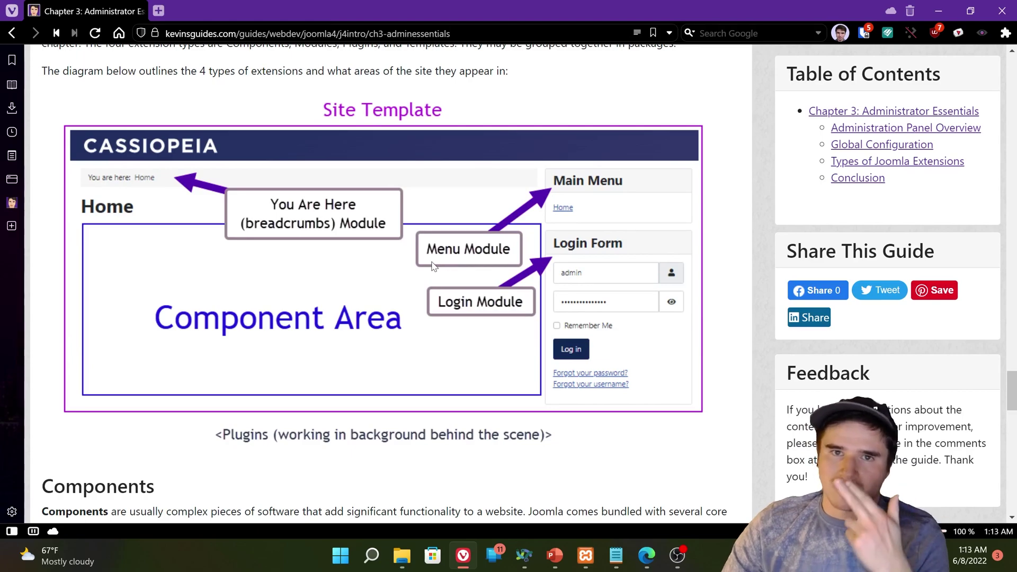
# Read through Plugins, the Conclusion and the Assignment, then switch to another program on the taskbar.
pyautogui.scroll(-15, 434, 265)
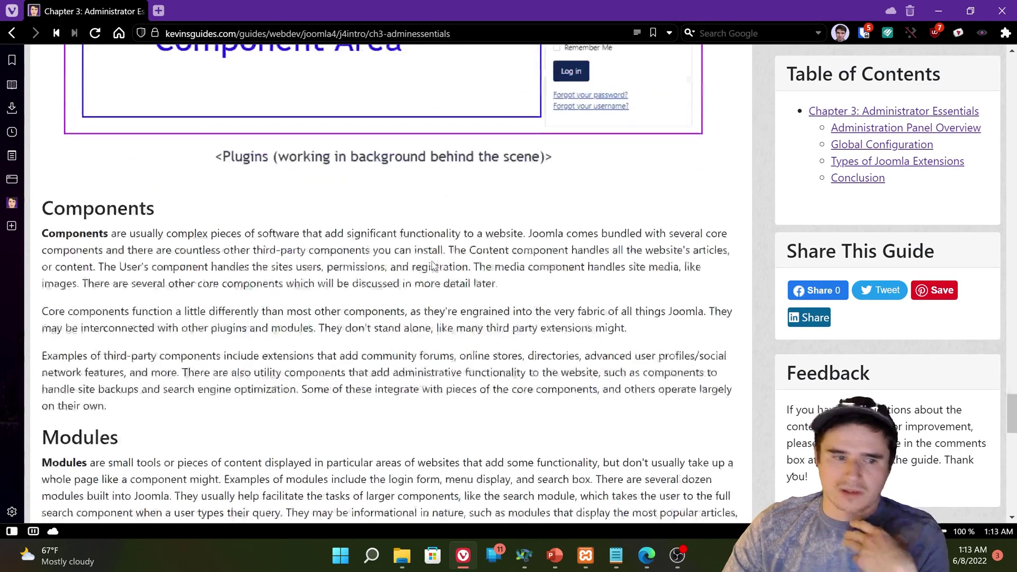
pyautogui.scroll(3, 433, 266)
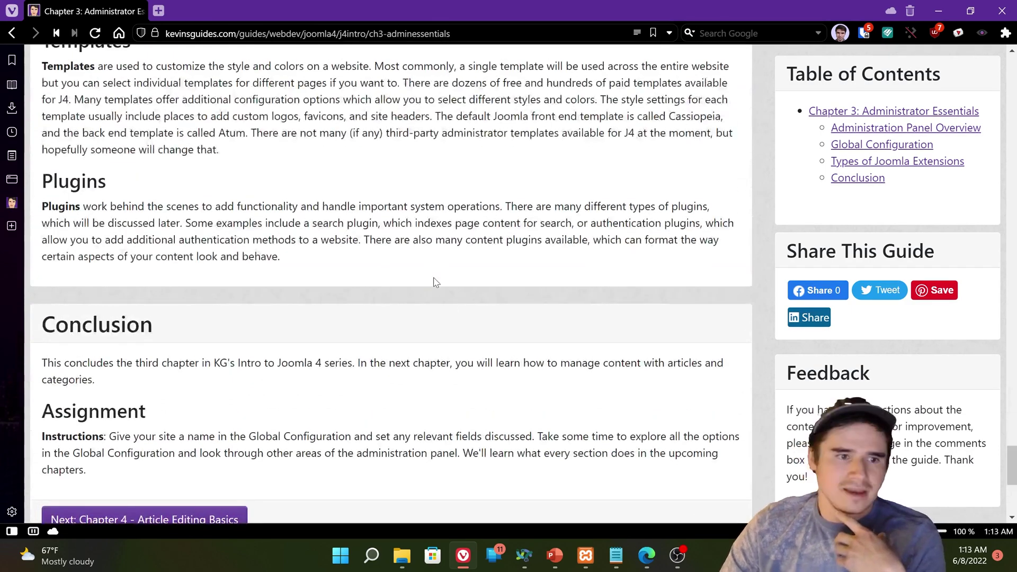
pyautogui.scroll(-4, 433, 271)
pyautogui.scroll(1, 433, 273)
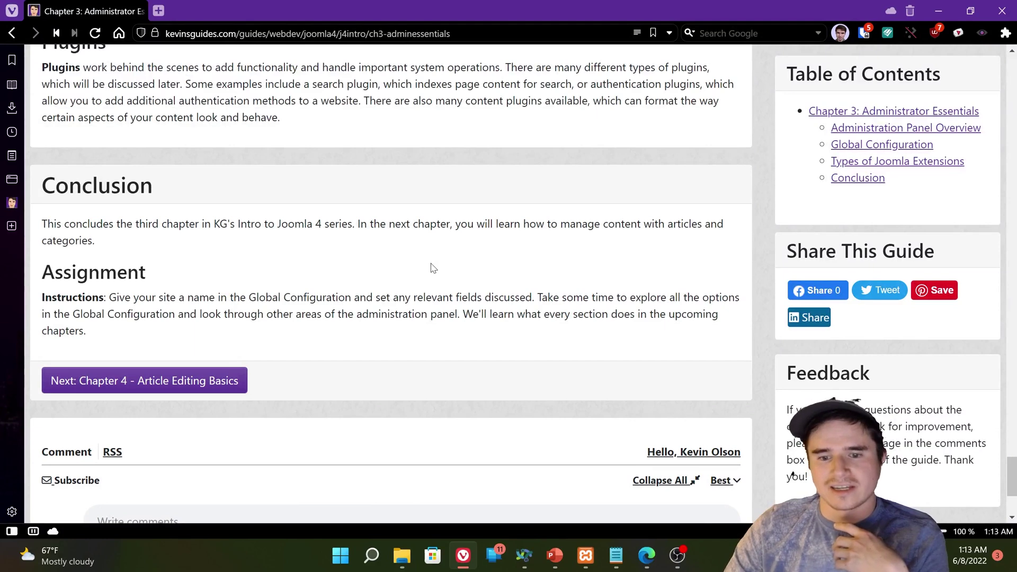
pyautogui.click(677, 556)
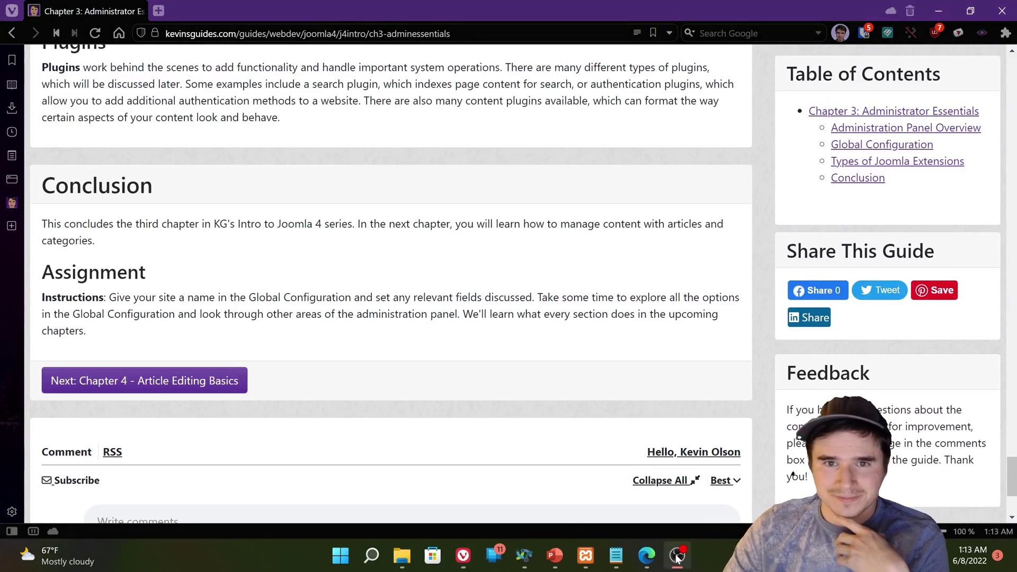